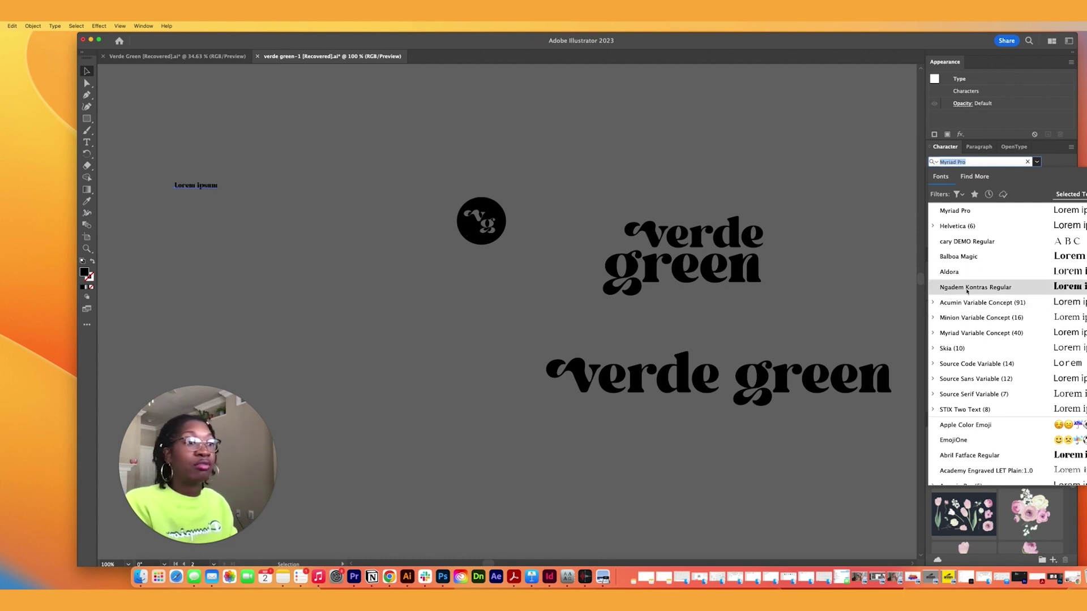
- Set the font of the "Lorem ipsum" placeholder text to Ngadem Kontras Regular
left_click(210, 155)
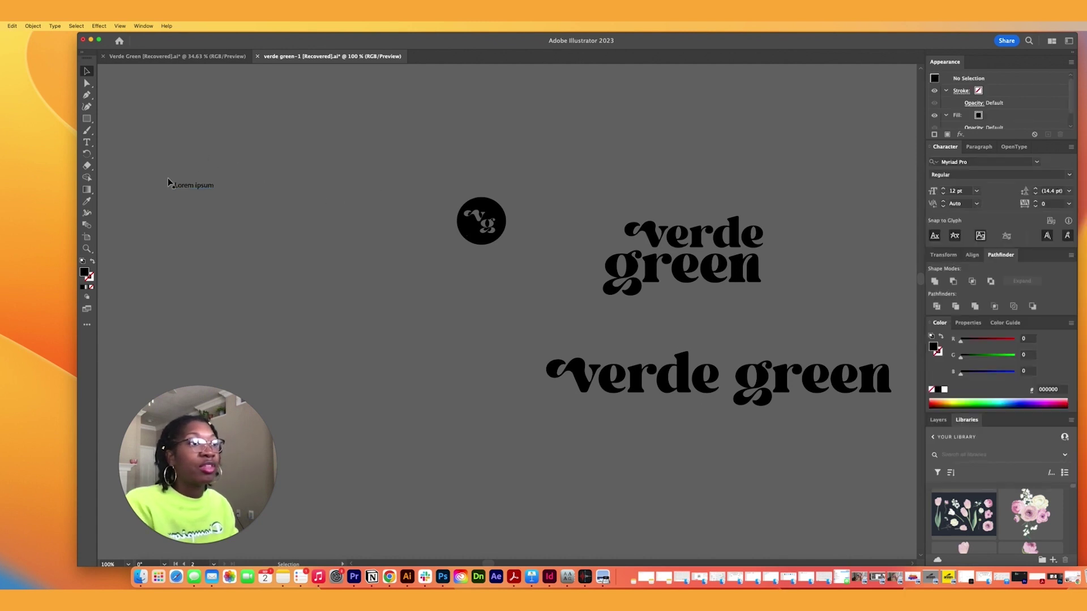
double_click(200, 188)
triple_click(201, 187)
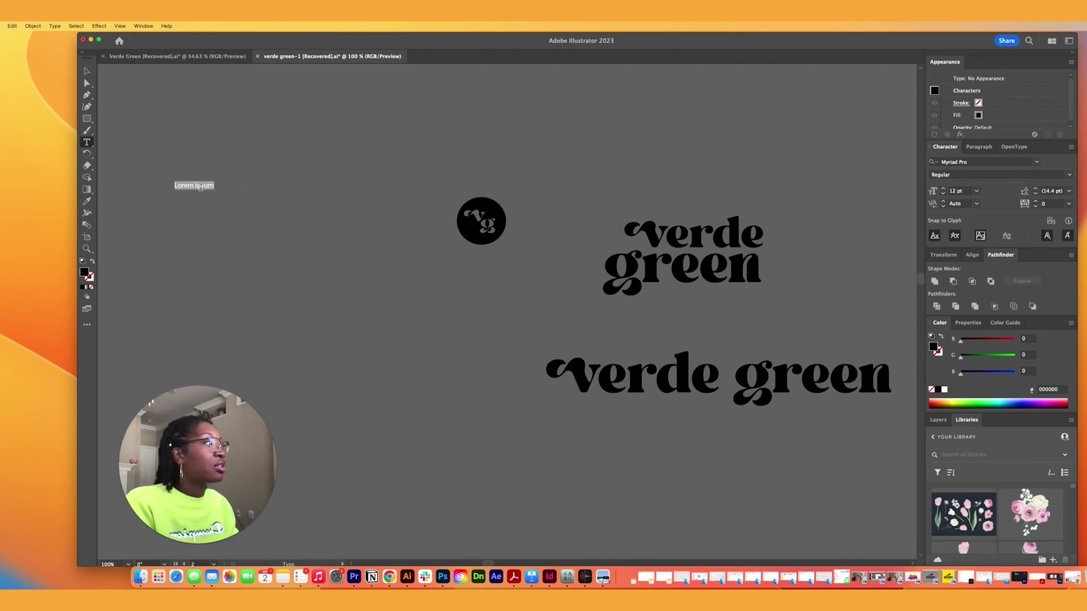
left_click(1038, 163)
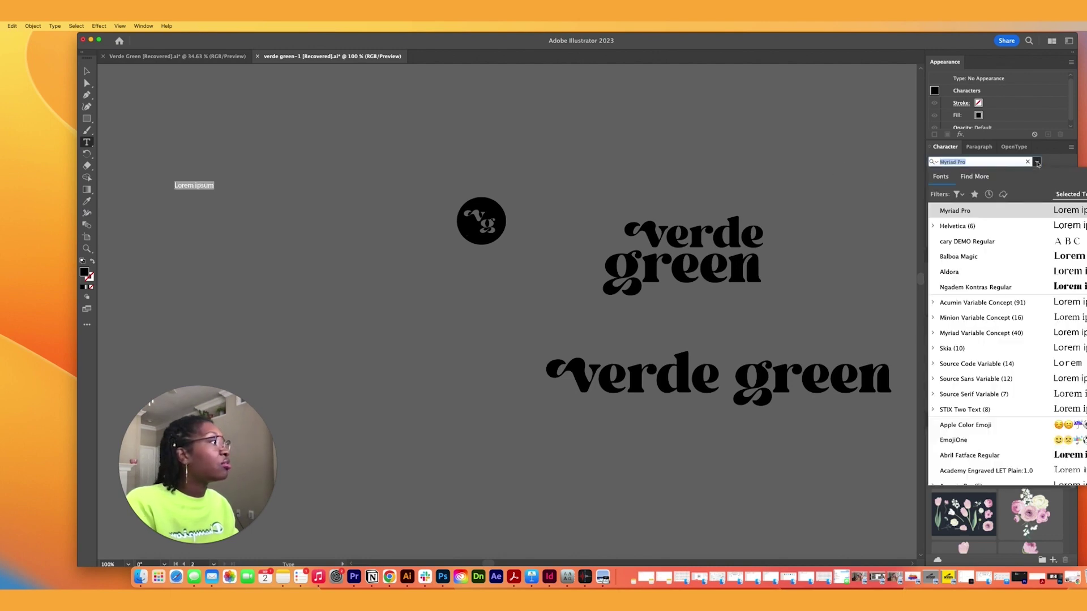
left_click(995, 288)
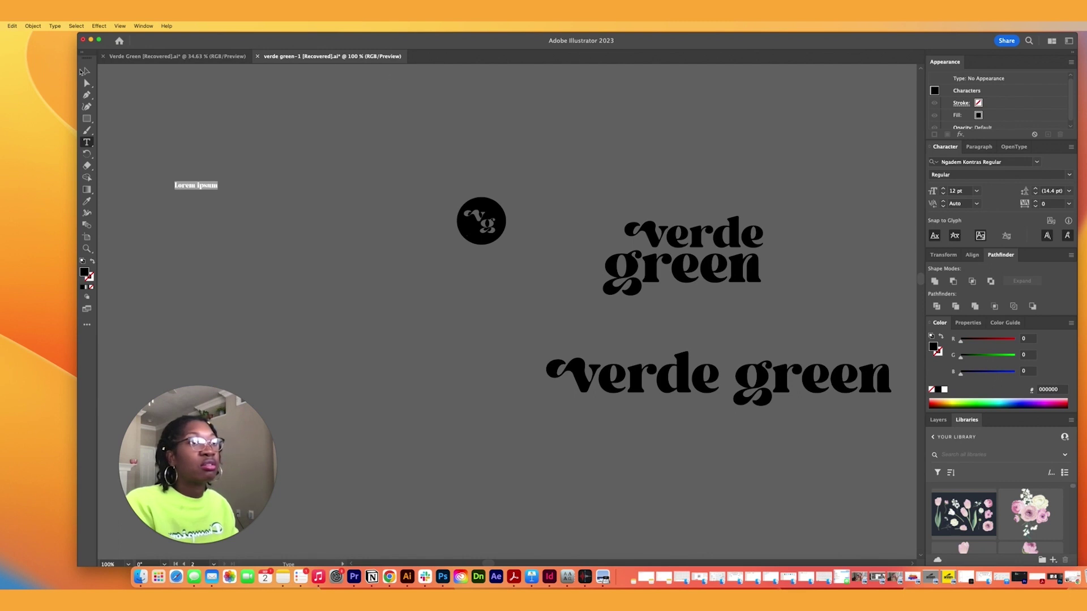
- Enlarge the placeholder text to about 100.5 pt and replace its wording with "verde green" in all lowercase
left_click(82, 72)
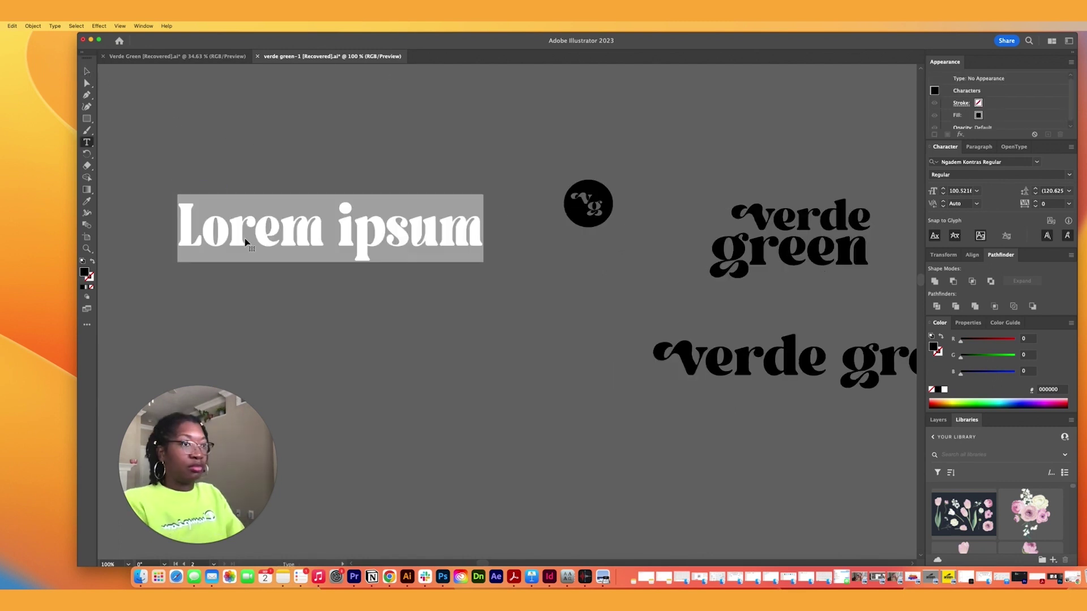
type("Verde green")
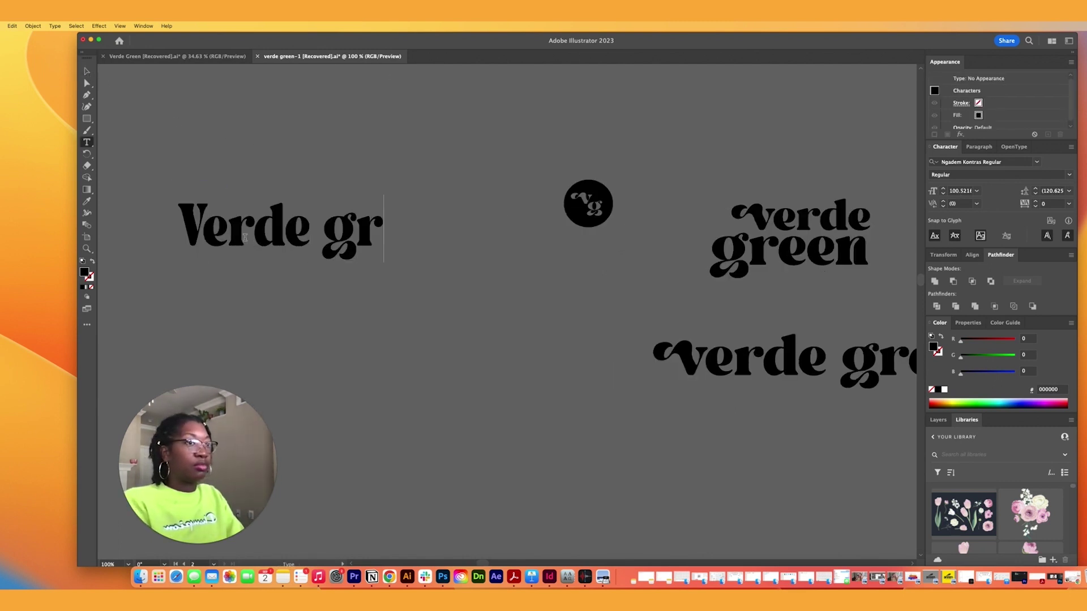
left_click(202, 231)
key("BackSpace")
type("v")
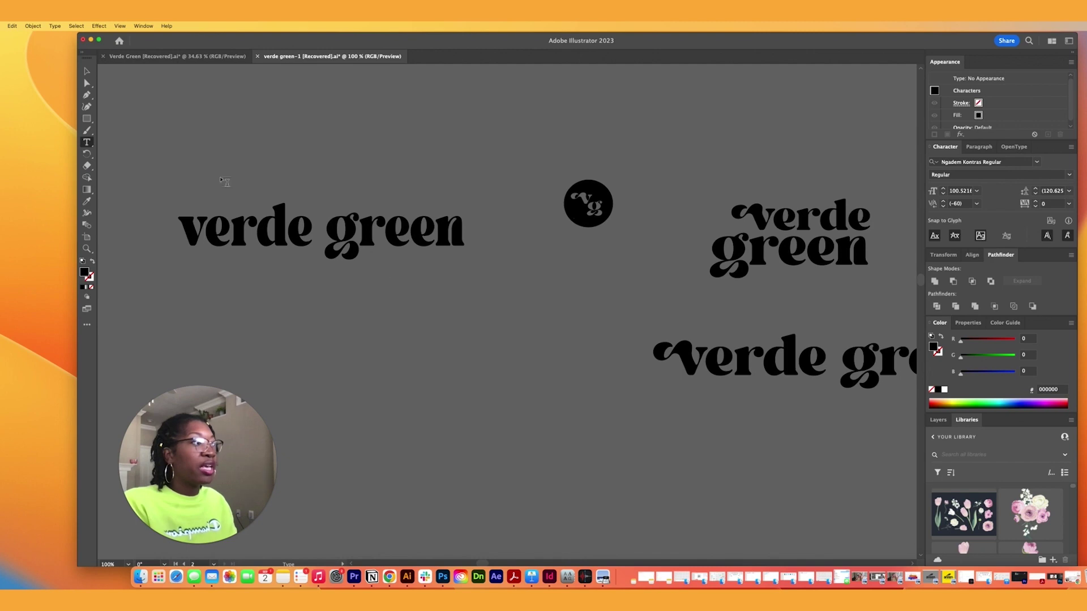
left_click(357, 220)
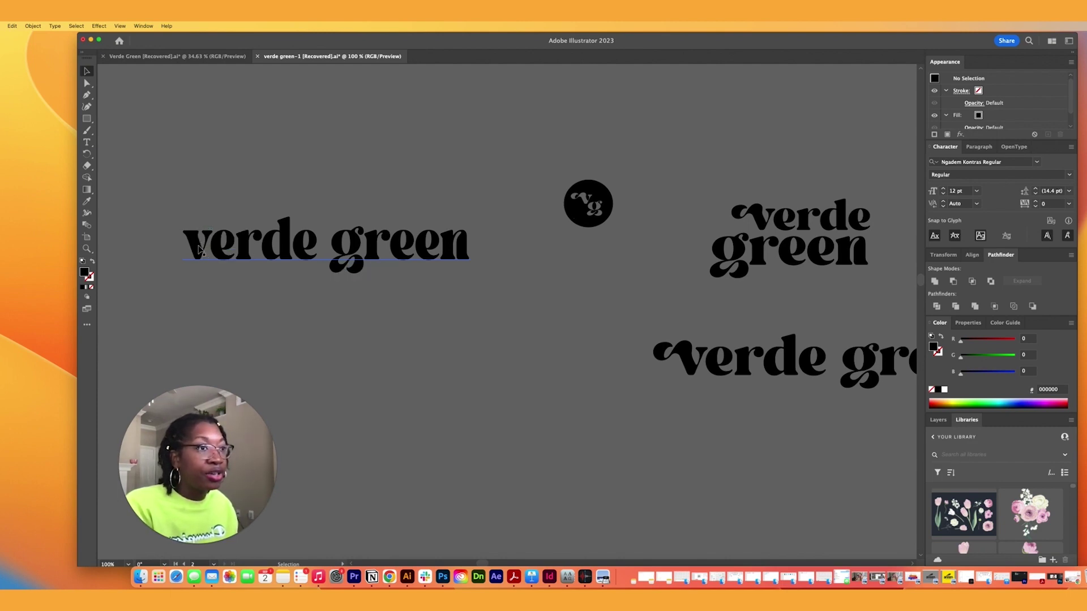
- Expand the "verde green" text into outlines with Object and Fill enabled
scroll(190, 241, "up", 3)
left_click(92, 123)
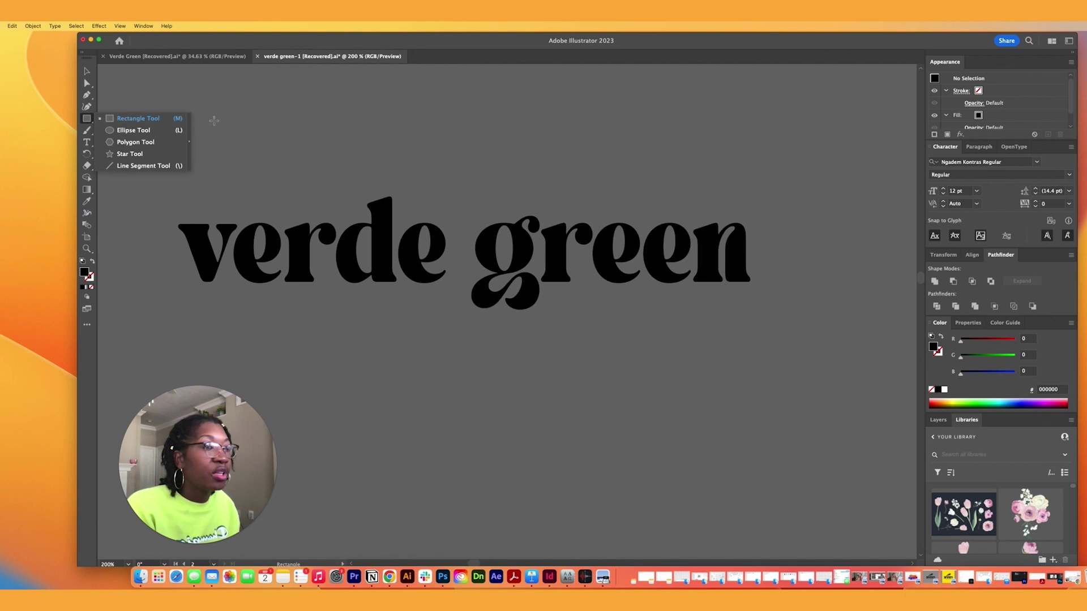
left_click(87, 72)
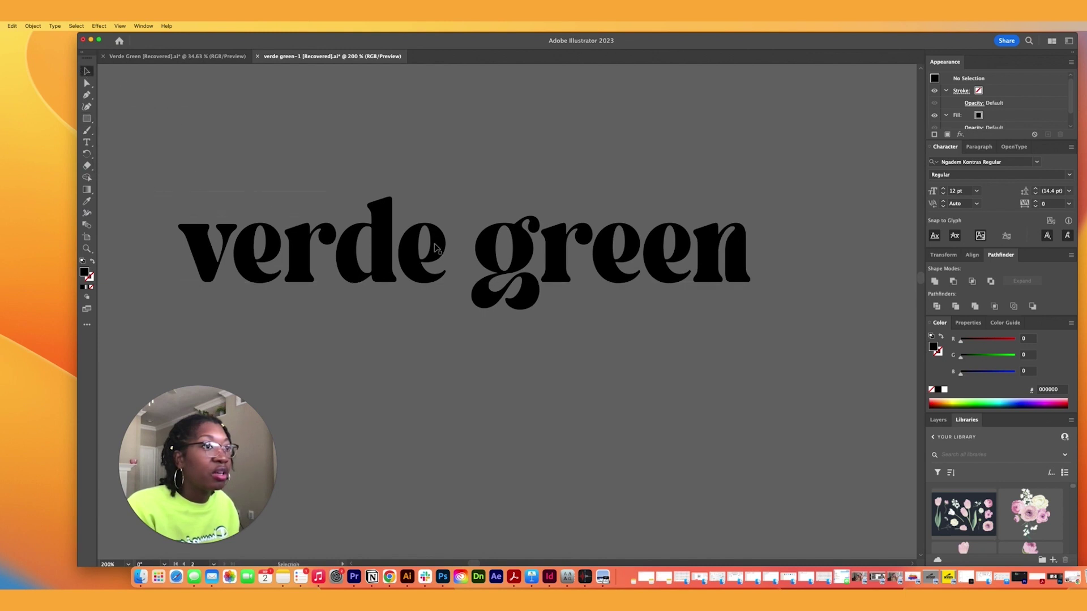
key("super+a")
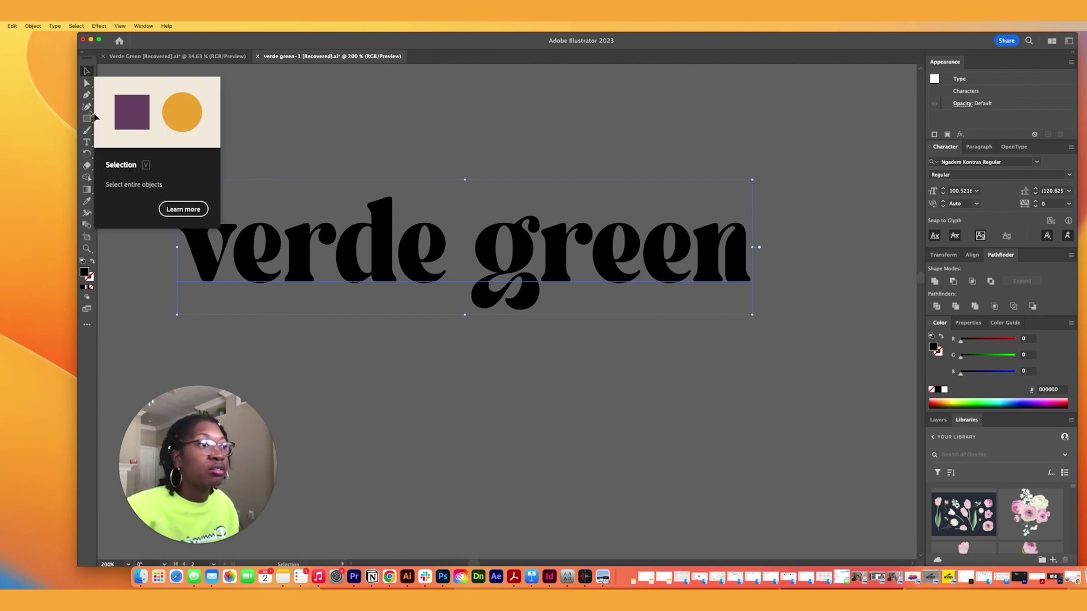
right_click(380, 236)
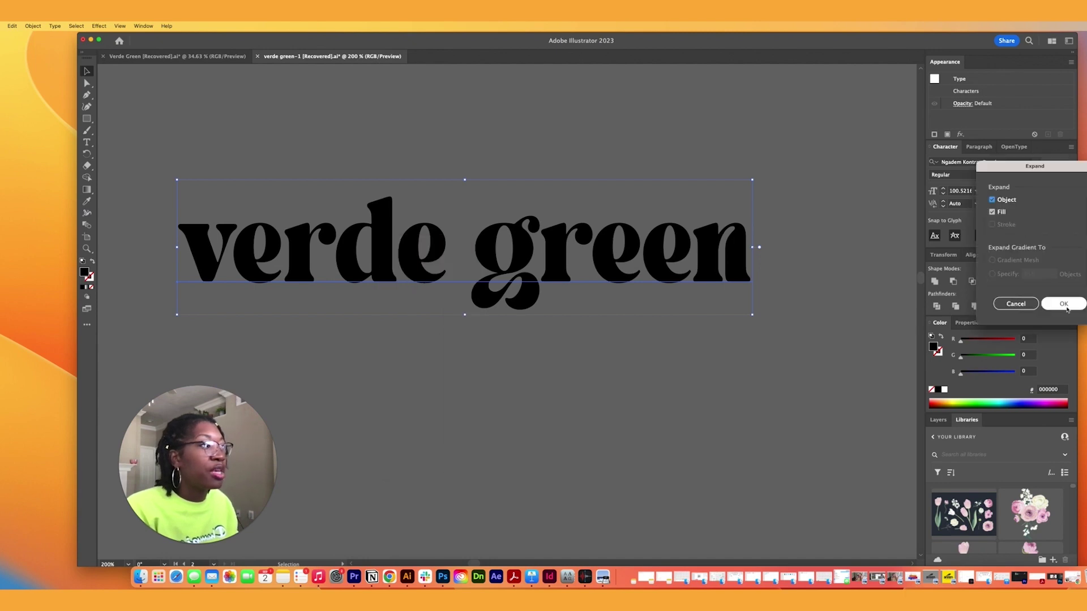
left_click(1063, 304)
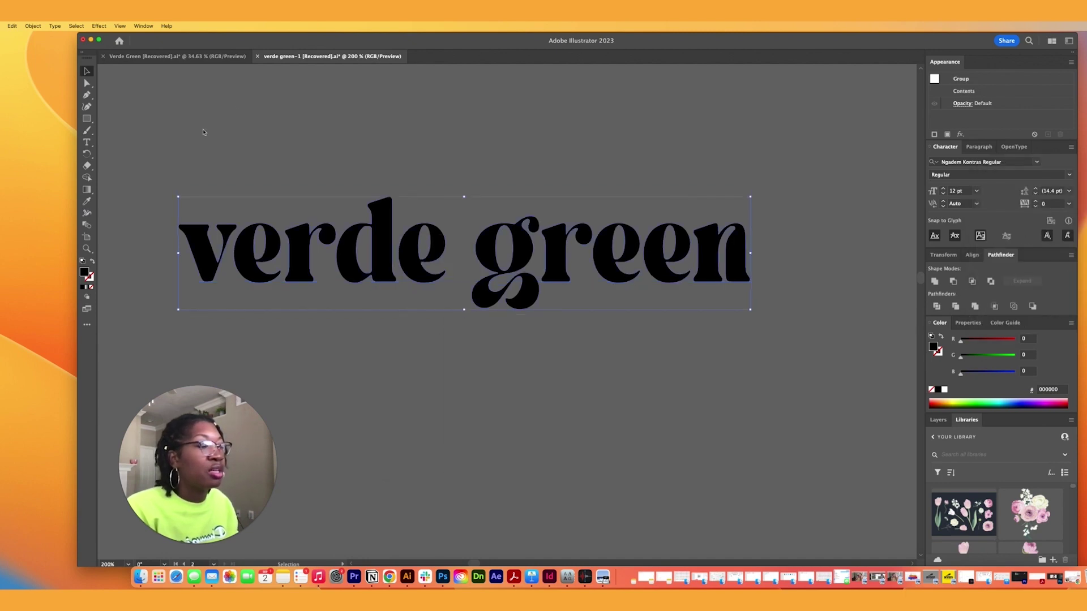
- Ungroup the expanded "verde green" lettering into separate letters and clear the selection
left_click(33, 26)
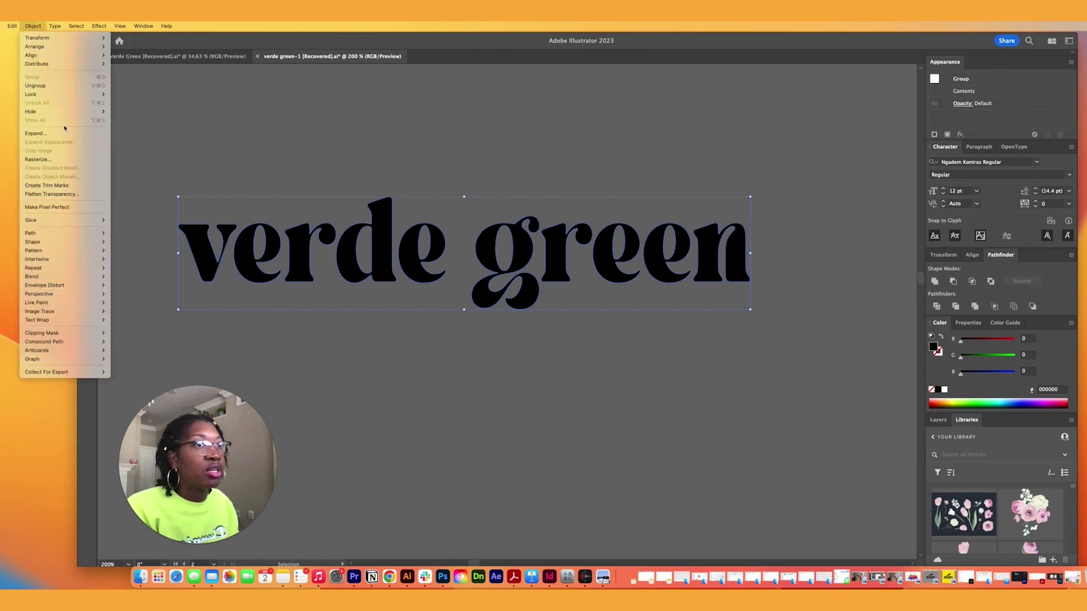
left_click(50, 88)
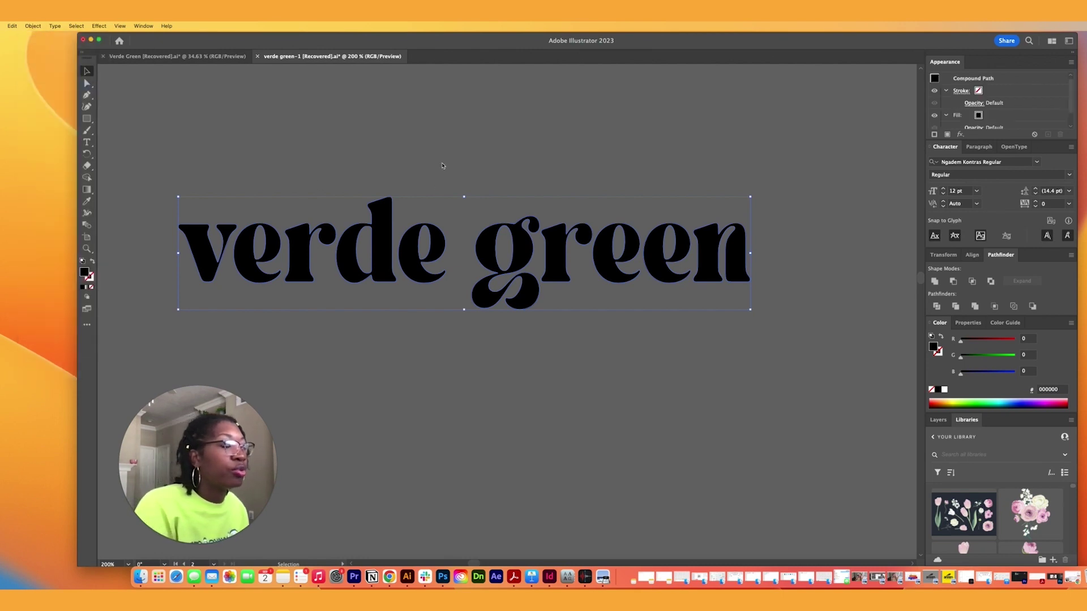
left_click(485, 288)
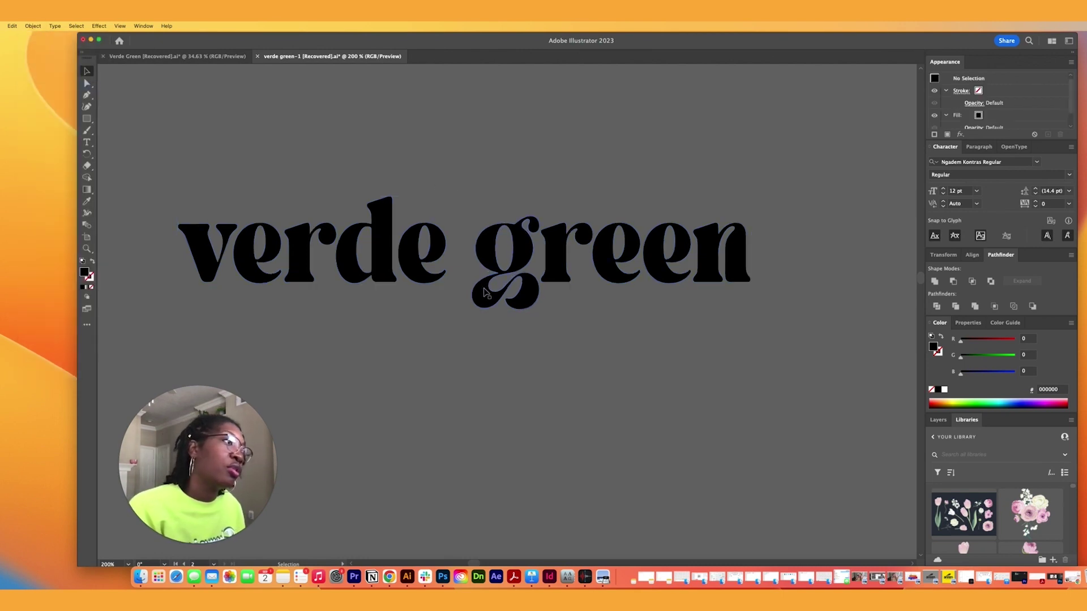
left_click(466, 177)
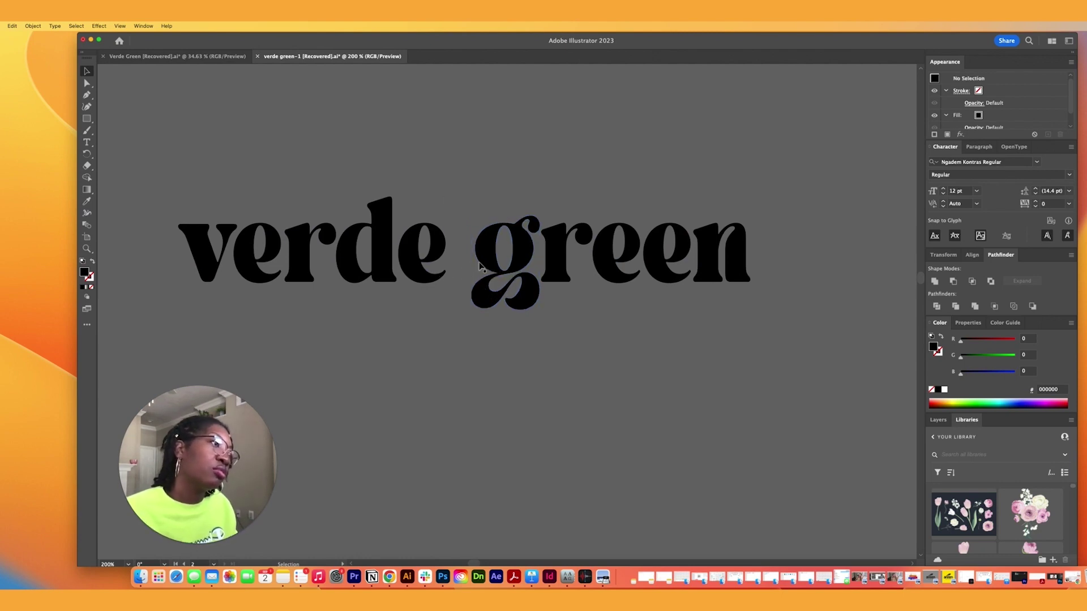
- Move the letter "g" out of the word to the empty space below "verde"
left_click(487, 249)
left_click_drag(487, 249, 378, 376)
left_click(511, 349)
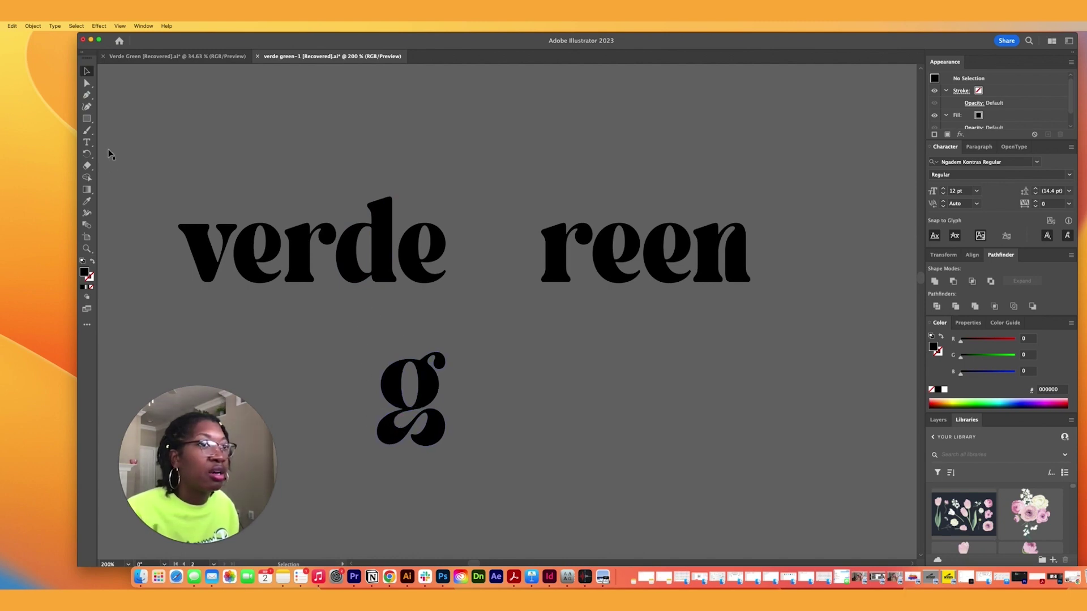
- Draw a black rectangle covering the lower loop of the "g", with its upper edge where the bowl ends
left_click(91, 122)
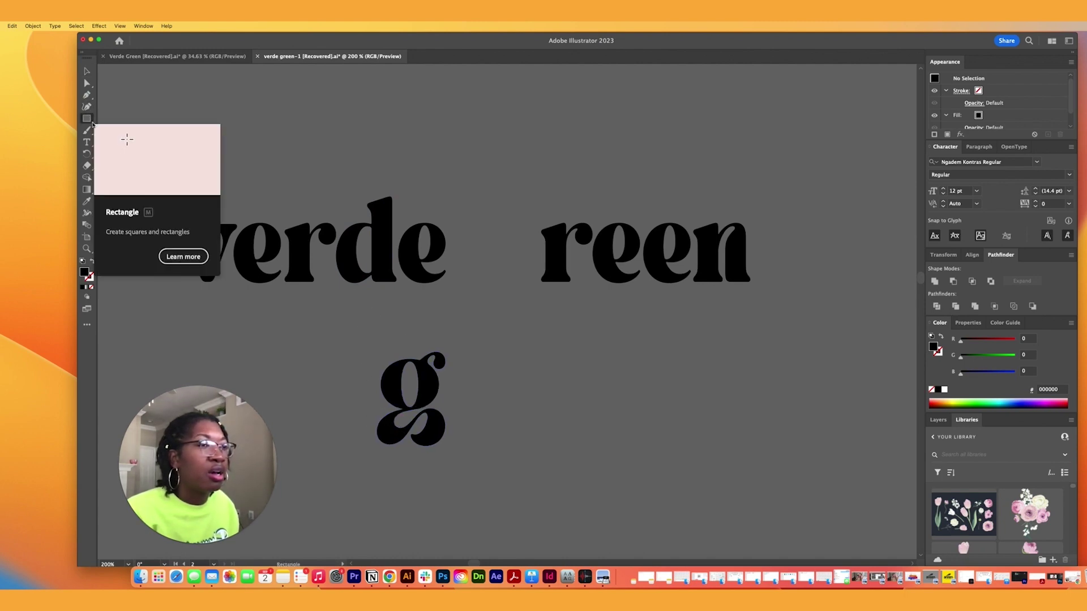
left_click_drag(118, 121, 117, 121)
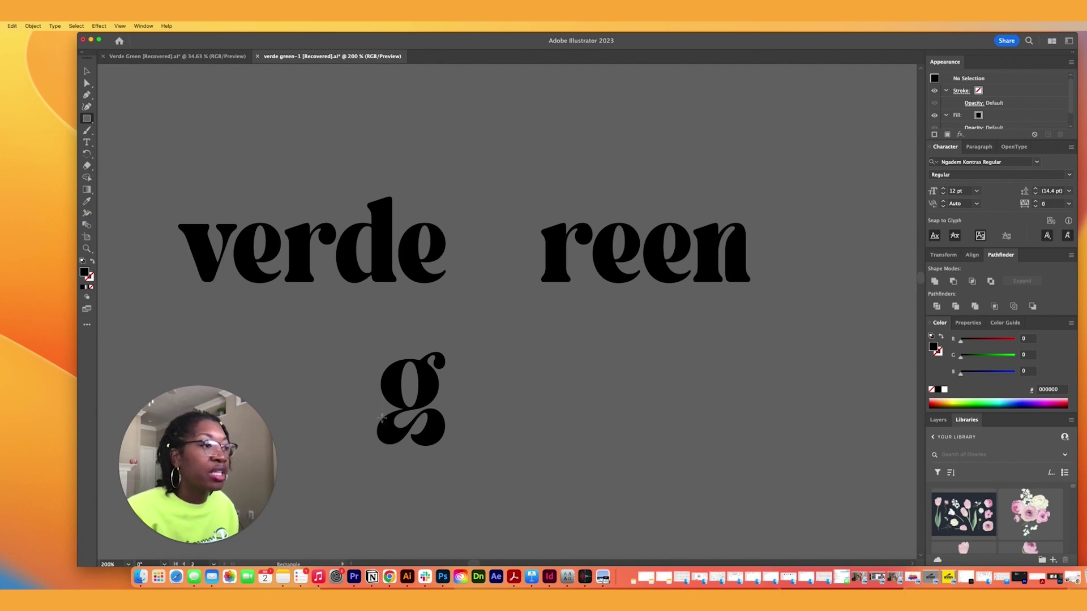
left_click_drag(360, 410, 471, 469)
left_click_drag(415, 412, 417, 408)
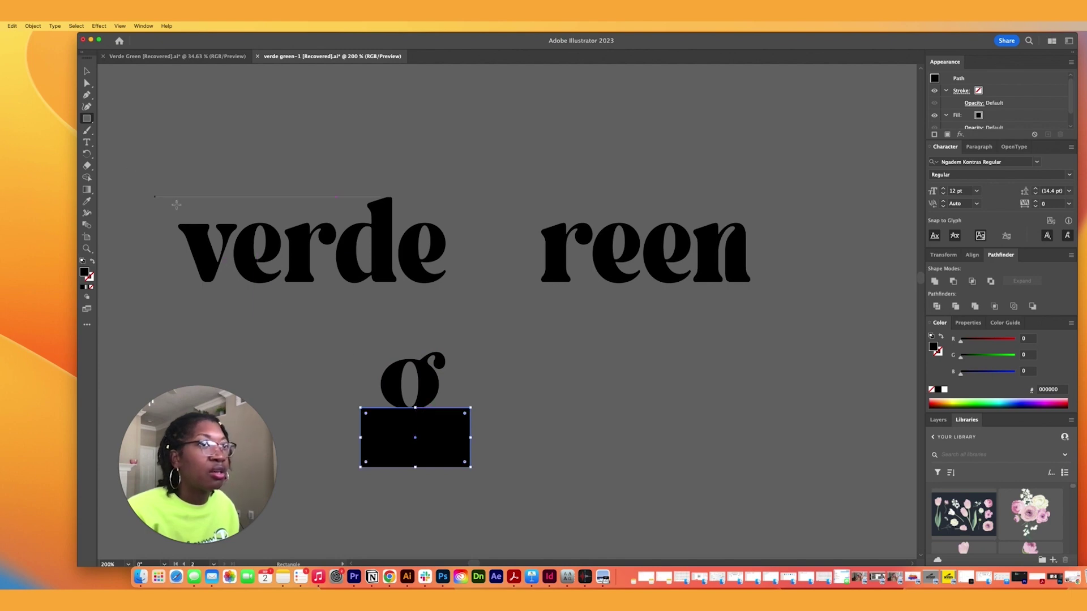
- Divide the "g" and the overlapping rectangle with Pathfinder, floating the Pathfinder controls beside the artwork
left_click(86, 70)
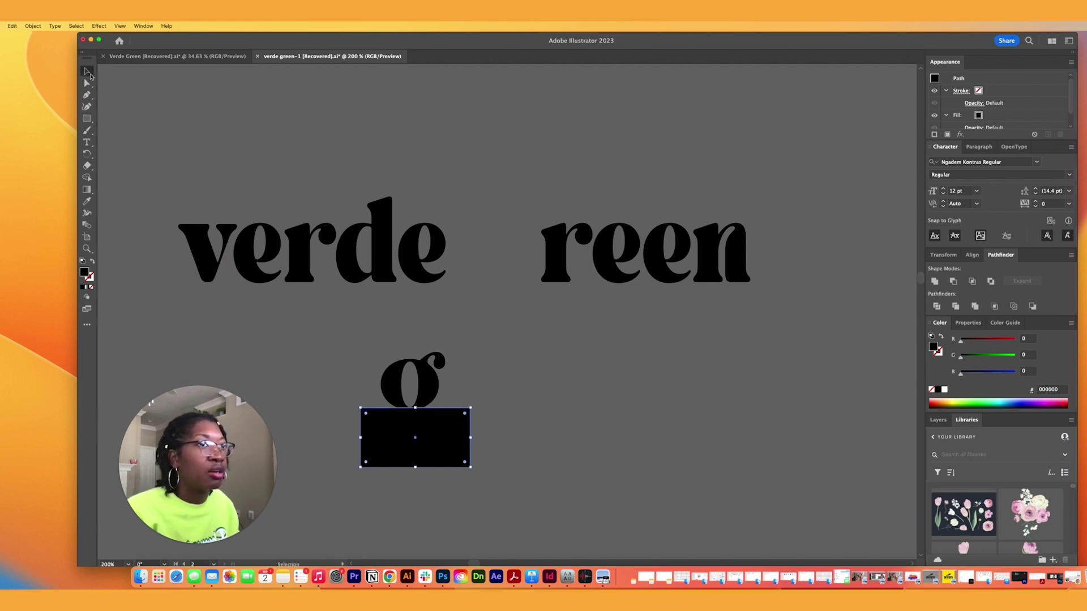
left_click_drag(325, 345, 505, 523)
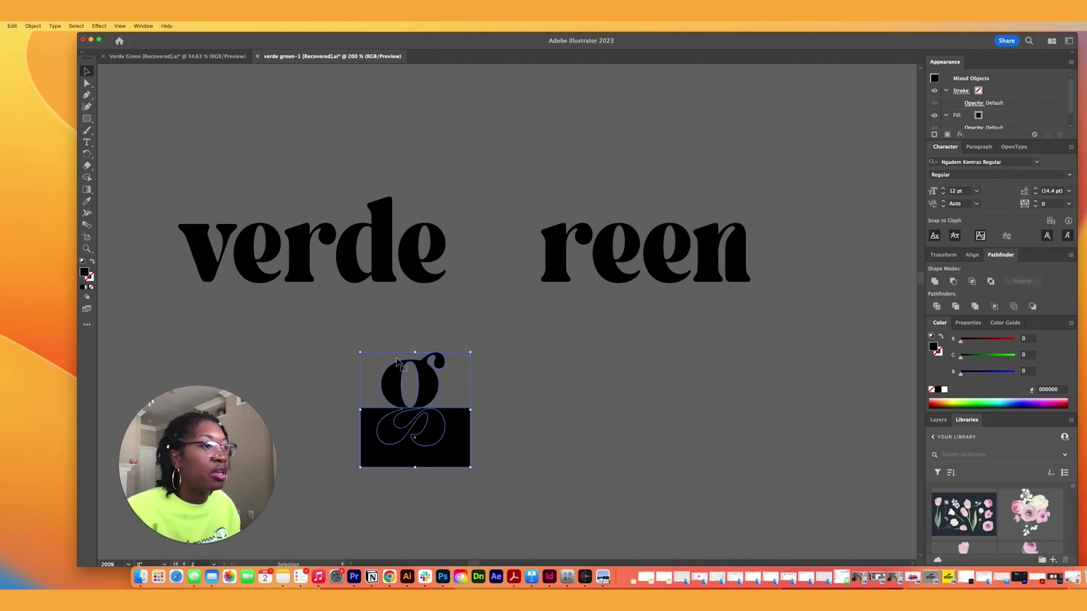
left_click(340, 336)
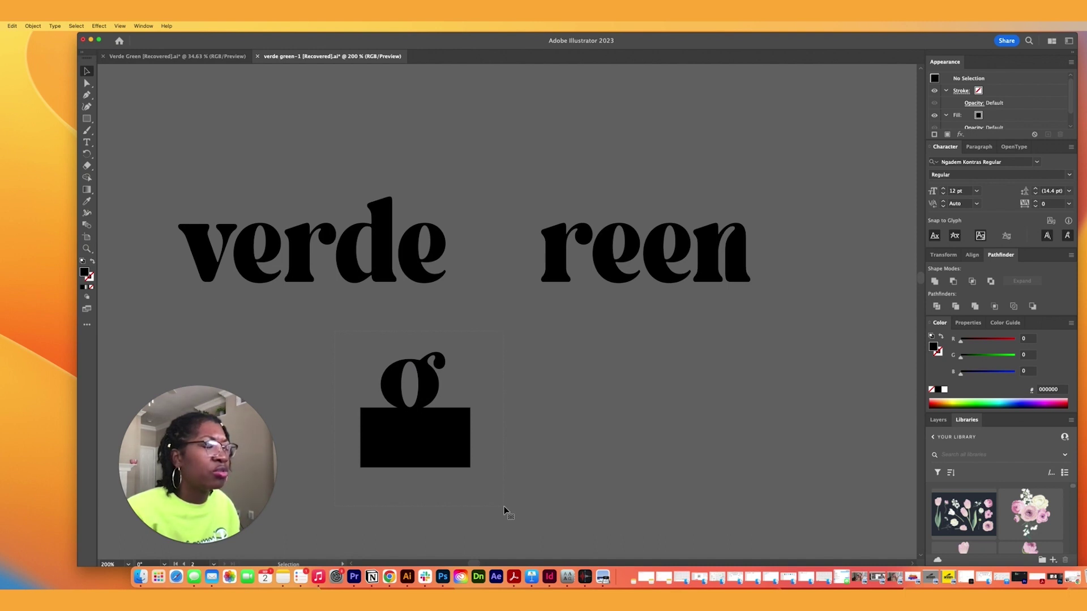
left_click_drag(504, 511, 504, 512)
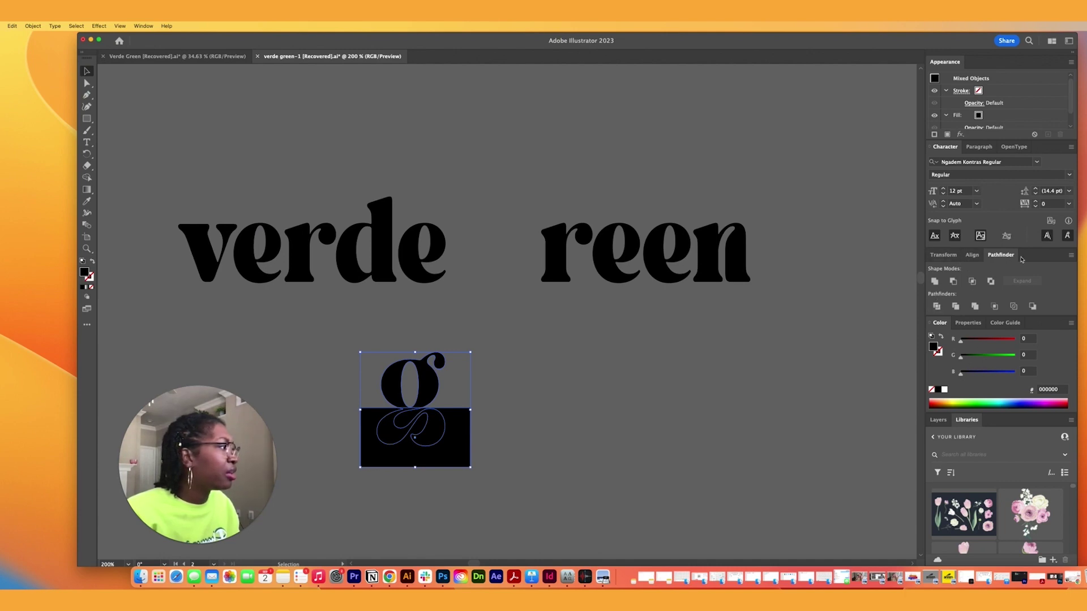
left_click_drag(1031, 260, 635, 355)
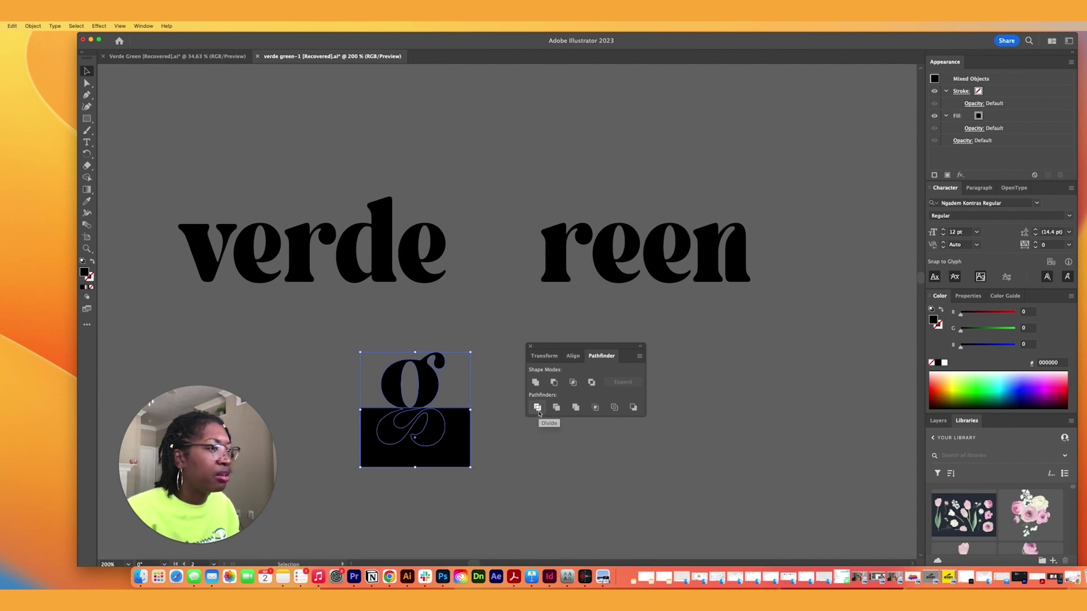
left_click(538, 408)
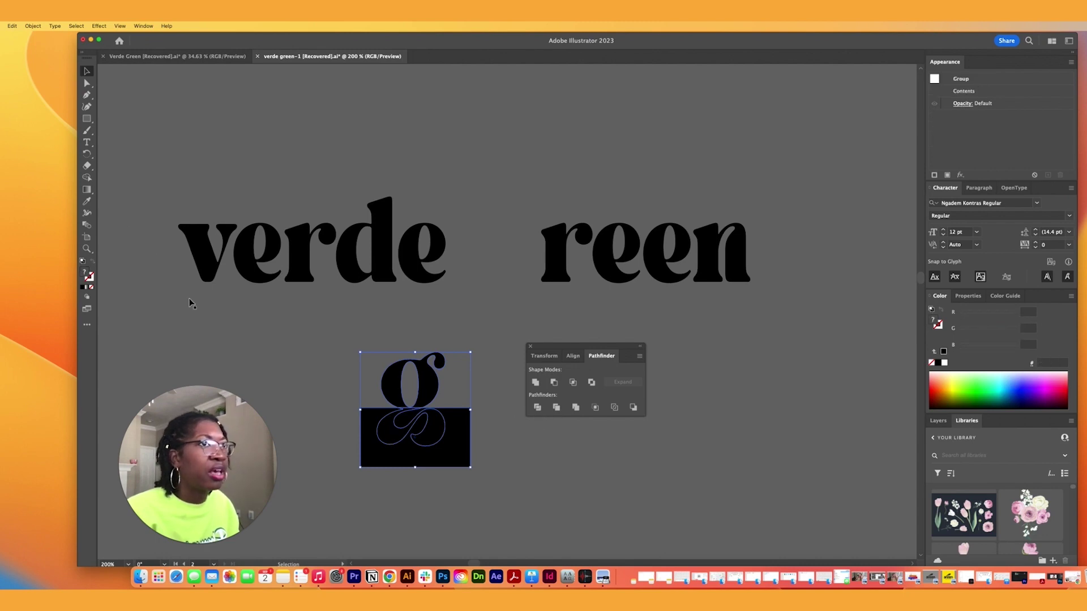
- Separate the upper bowl of the divided "g" by moving it up, away from the rectangle, with Direct Selection
left_click(122, 132)
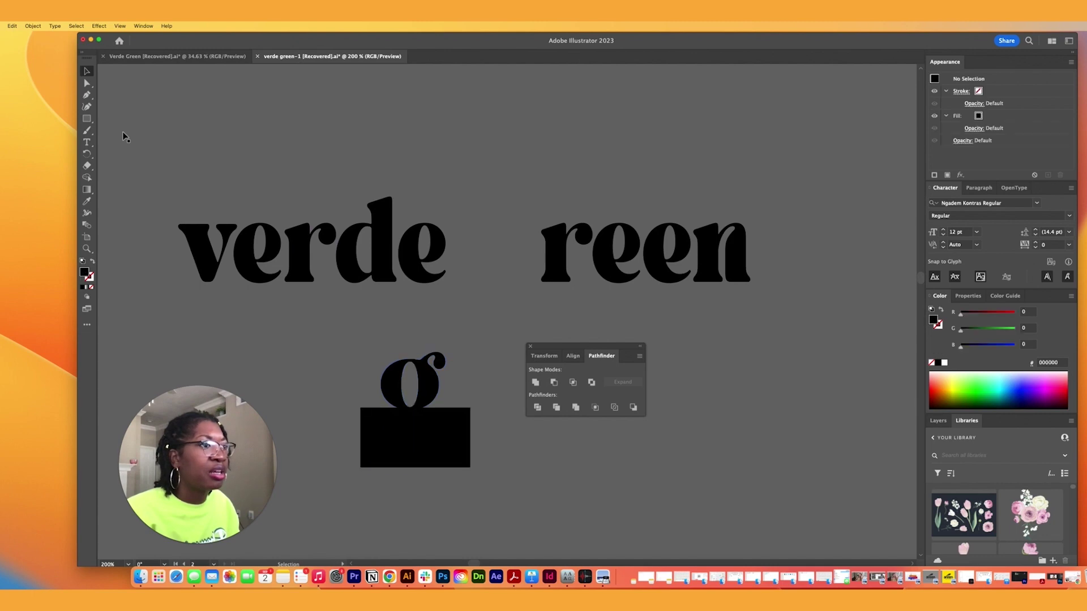
left_click(86, 84)
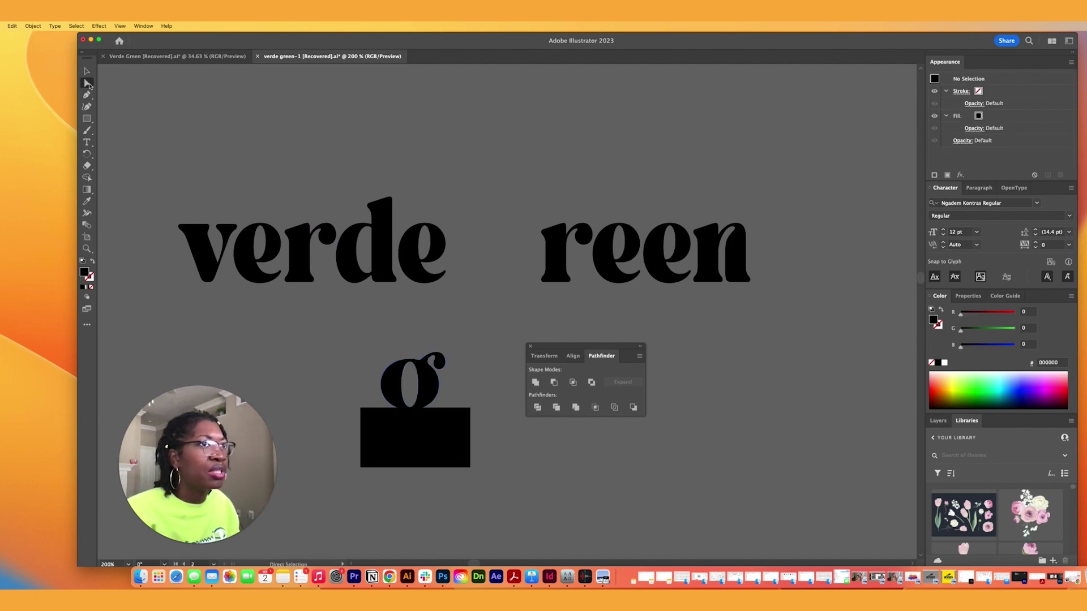
left_click(87, 84)
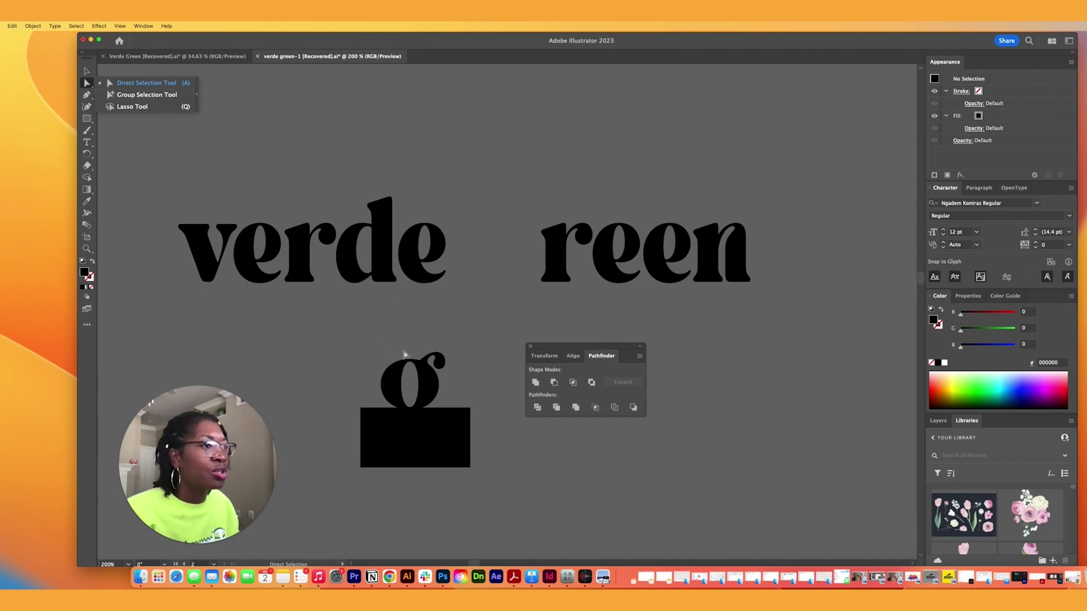
left_click(385, 384)
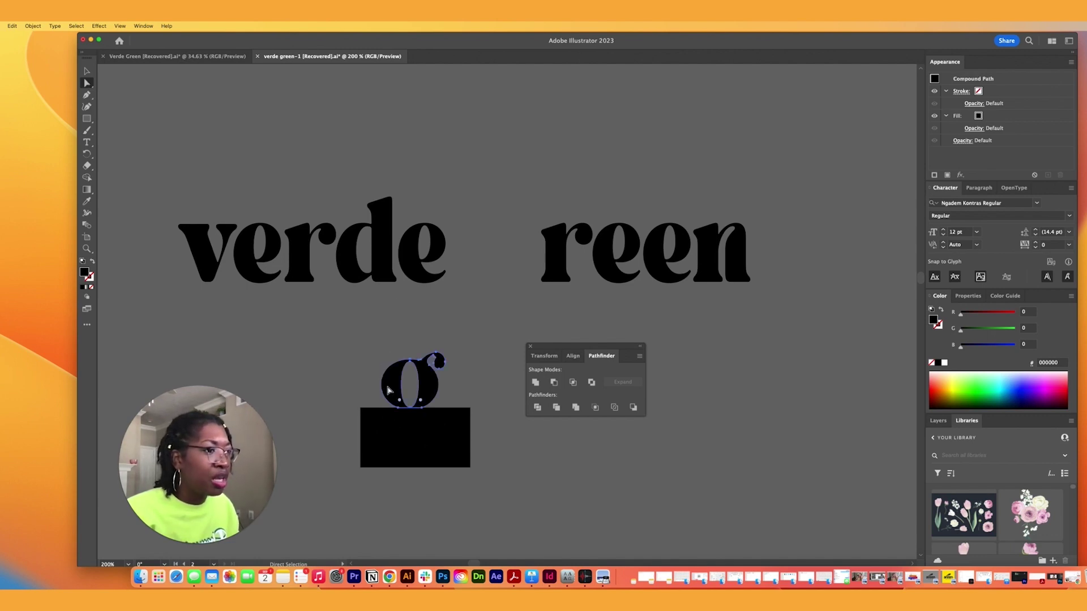
left_click_drag(388, 390, 381, 354)
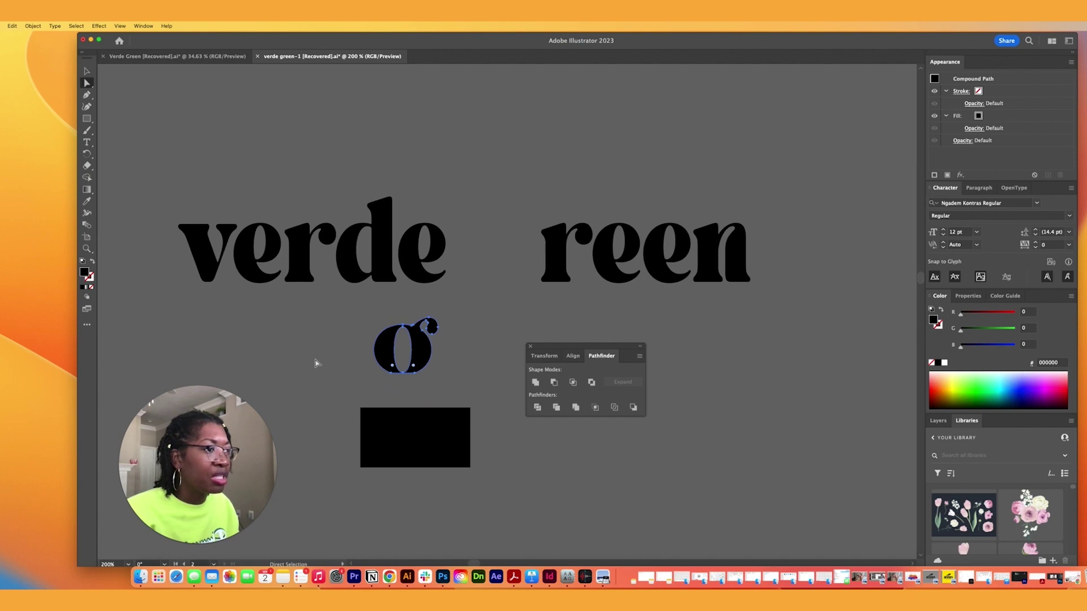
- Pull the leftover rectangle piece away from the lower swash of the "g" and delete it
left_click(371, 434)
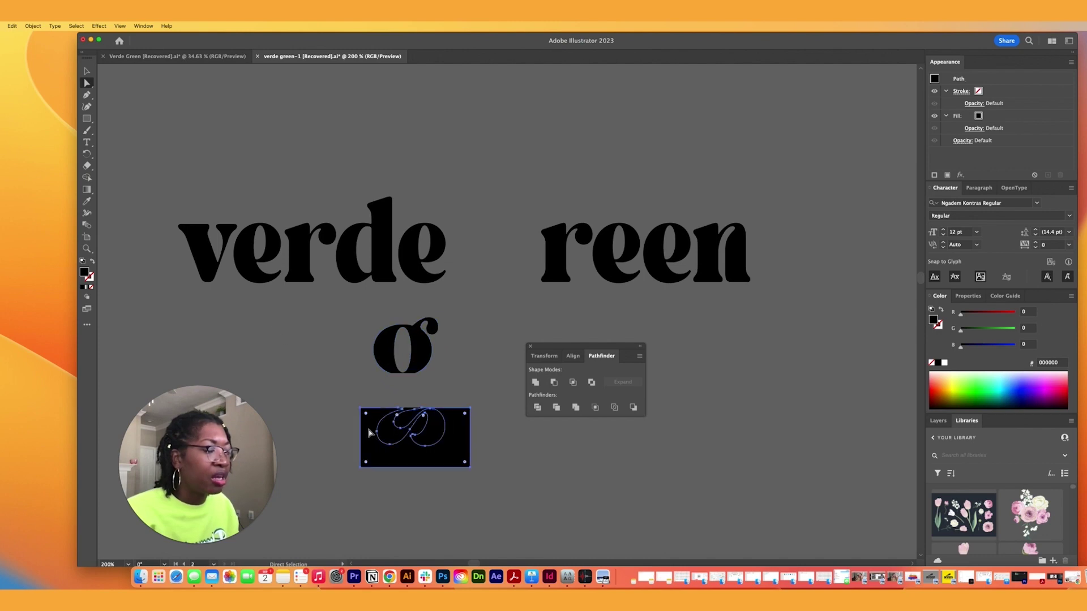
left_click(309, 360)
left_click(374, 446)
left_click_drag(410, 463, 554, 506)
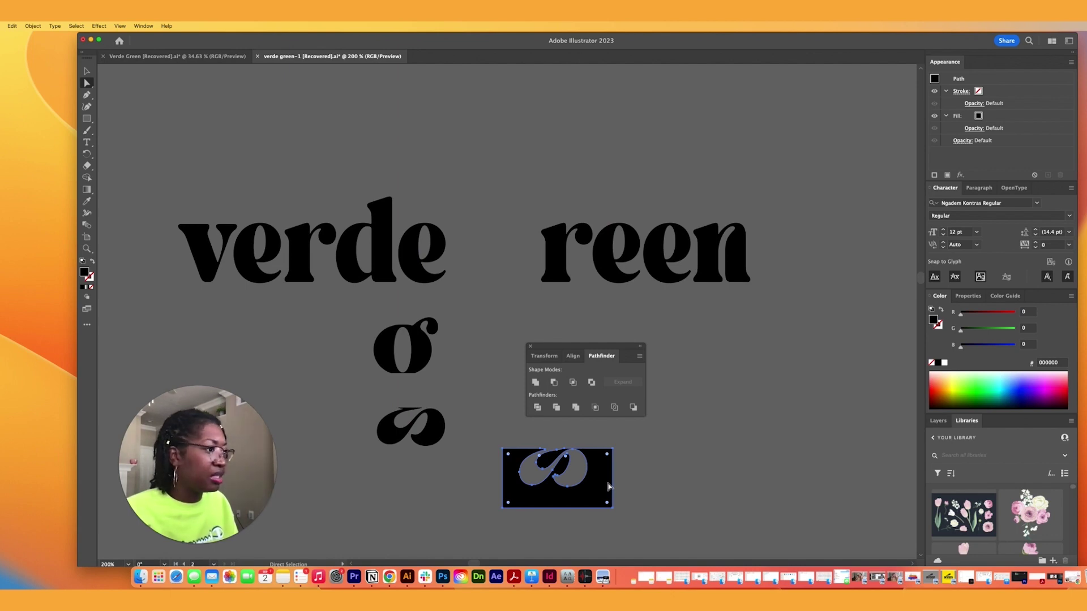
key("Delete")
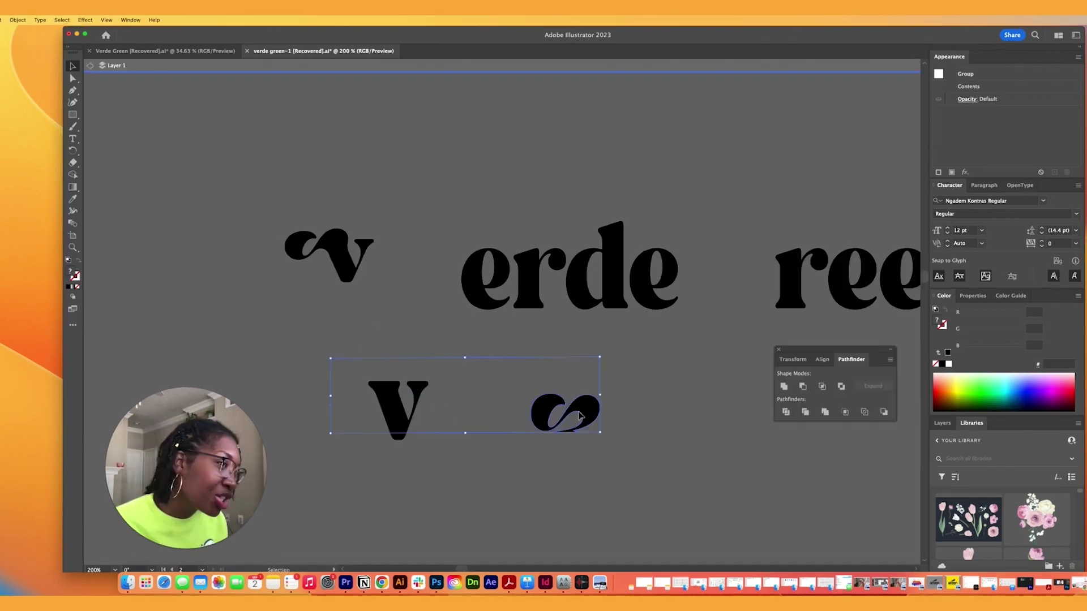
- Try the swash against the upper-left arm of the "v" and move it back clear of the letter
left_click_drag(564, 411, 384, 398)
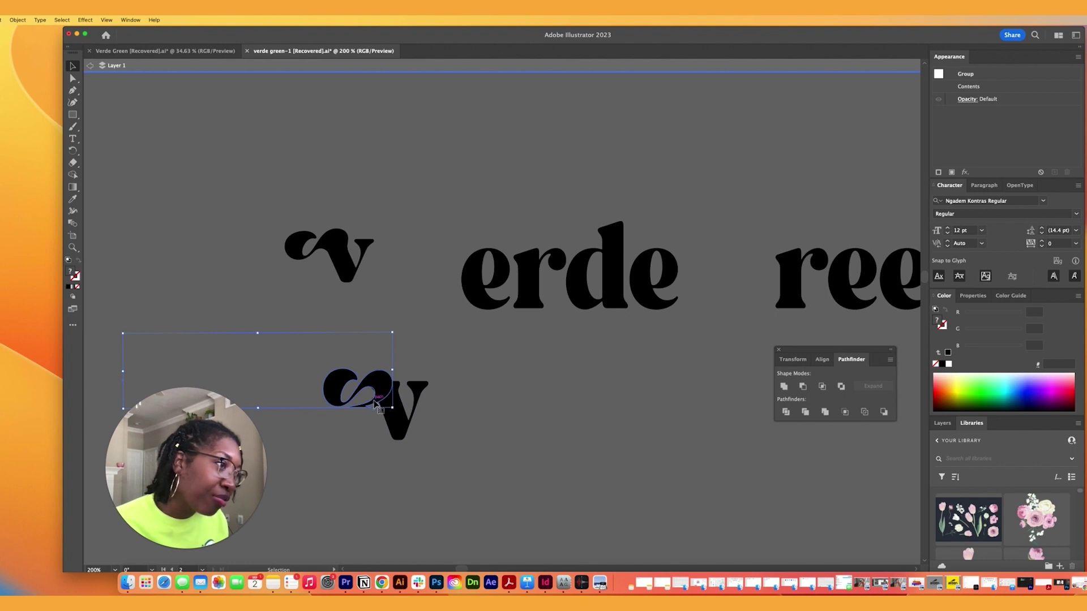
left_click_drag(388, 392, 390, 392)
left_click(434, 431)
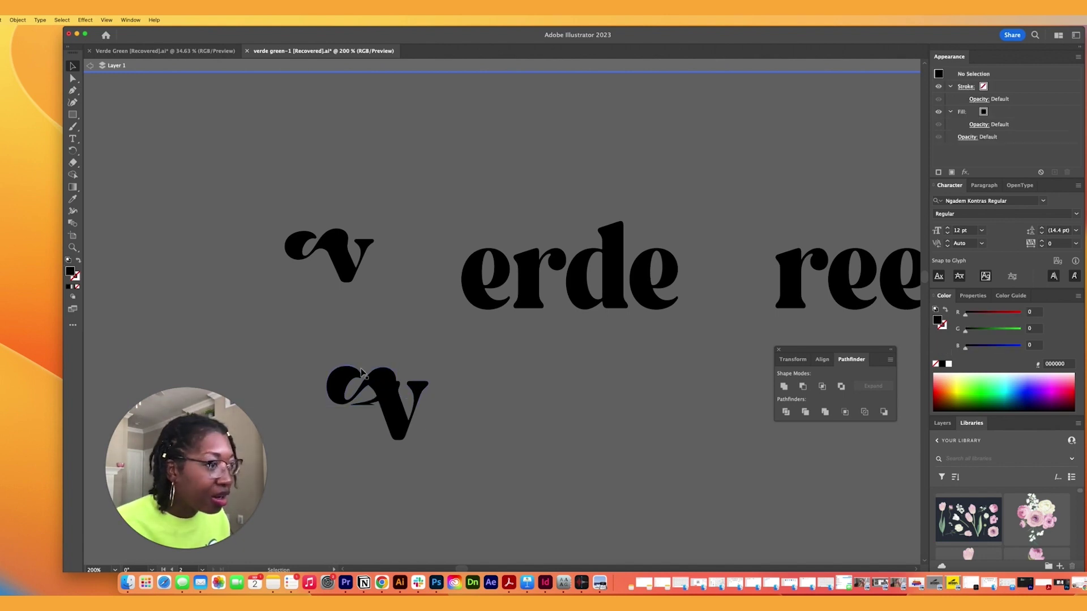
left_click_drag(395, 383, 603, 410)
- Draw a black rectangle and place it under the swash's lower-right loop, with its upper edge along the thin bottom tail
left_click_drag(72, 115, 105, 116)
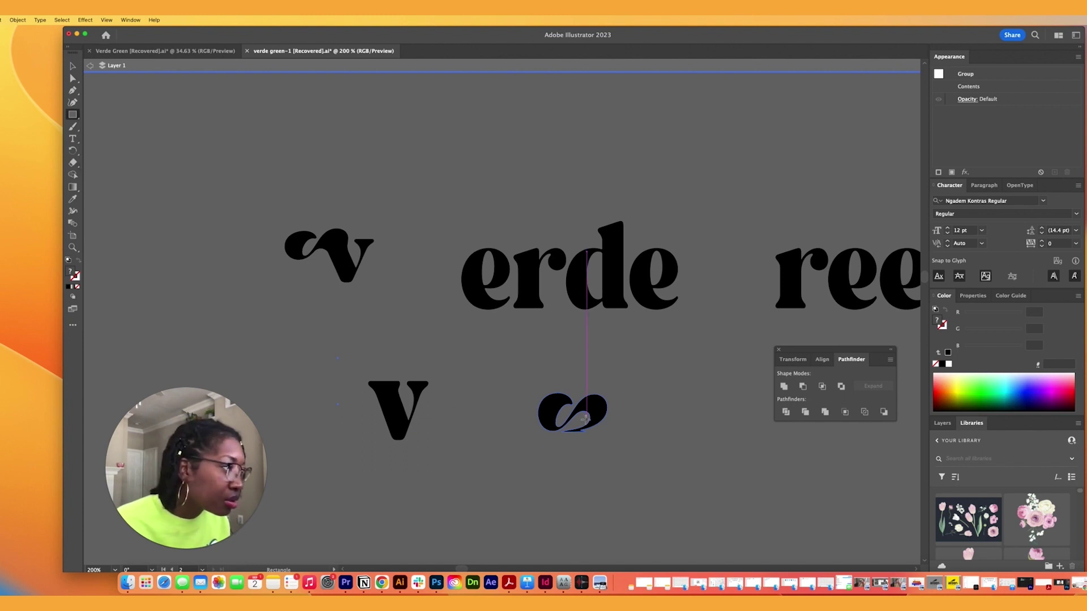
mouse_move(577, 422)
left_mouse_down()
mouse_move(594, 437)
mouse_move(632, 440)
mouse_move(605, 420)
mouse_move(576, 430)
left_mouse_up()
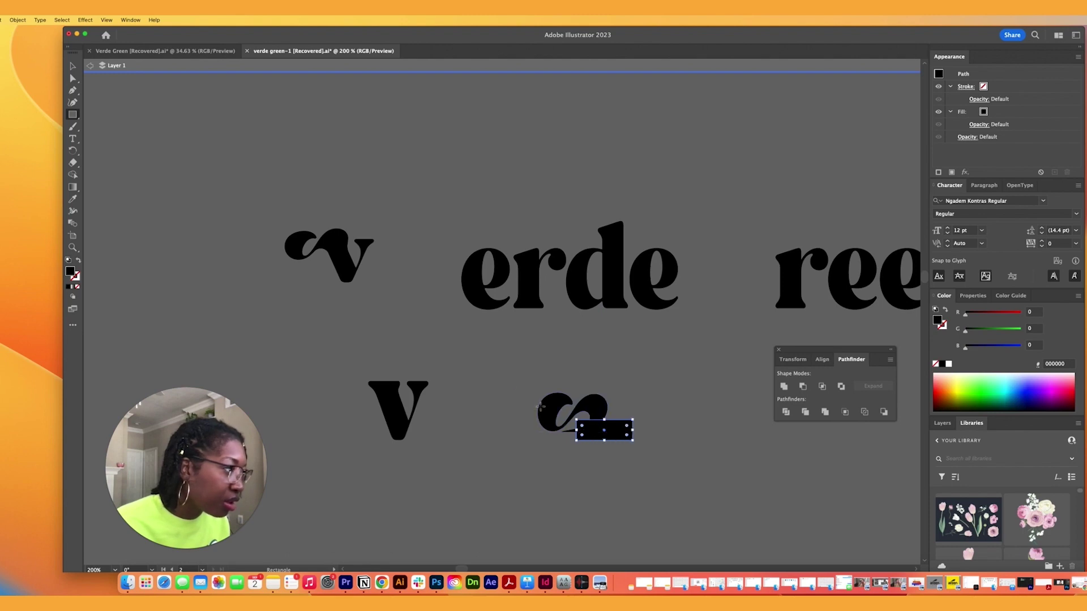
key("v")
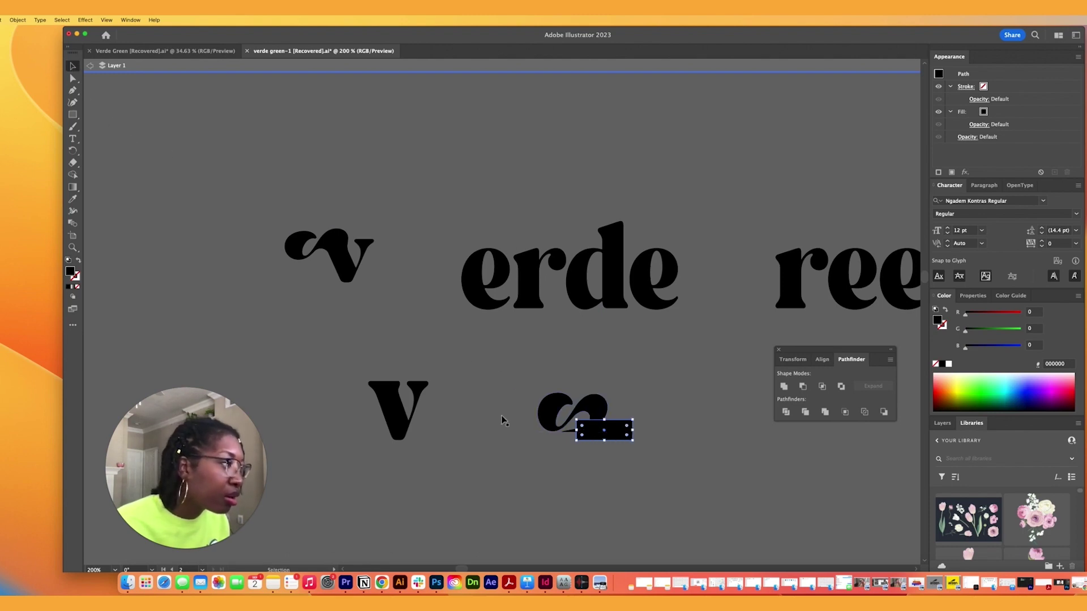
mouse_move(594, 430)
left_mouse_down()
mouse_move(579, 441)
mouse_move(589, 432)
left_mouse_up()
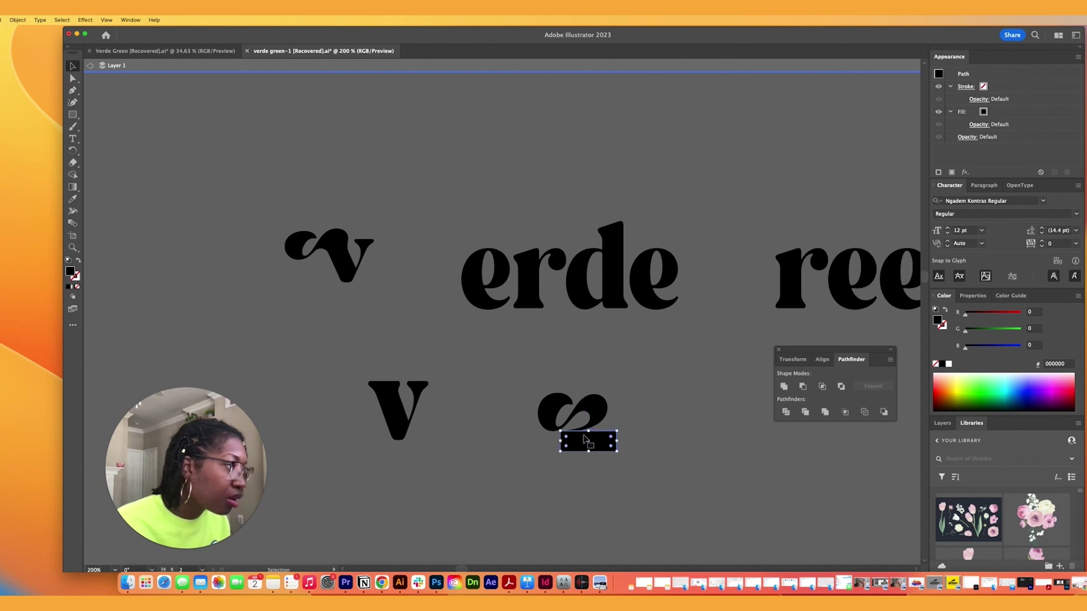
- Divide the swash and the rectangle beneath it with Pathfinder
left_click(130, 125)
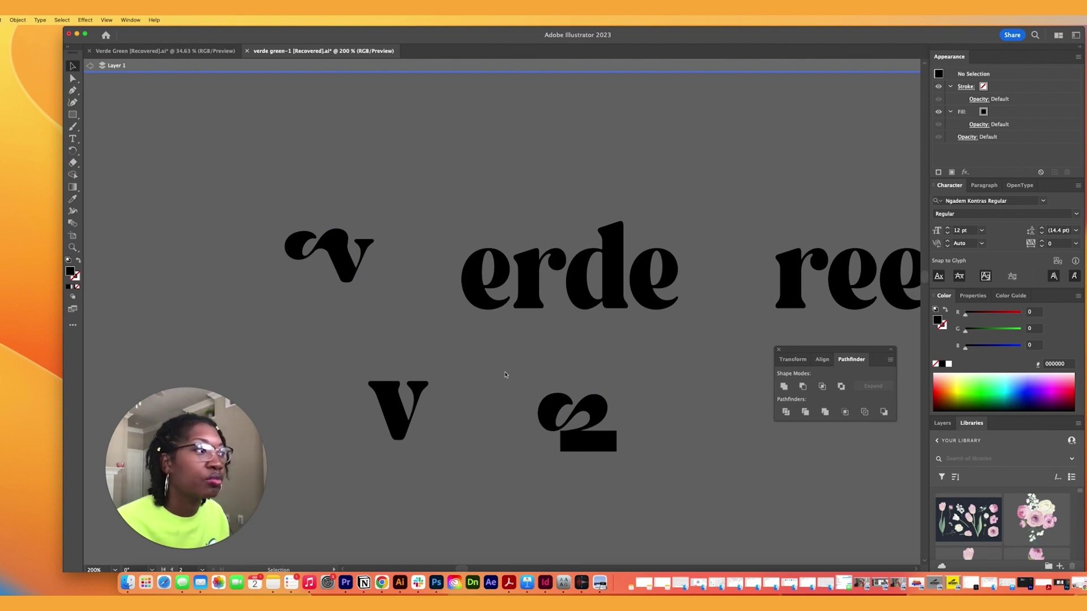
left_click_drag(638, 481, 638, 482)
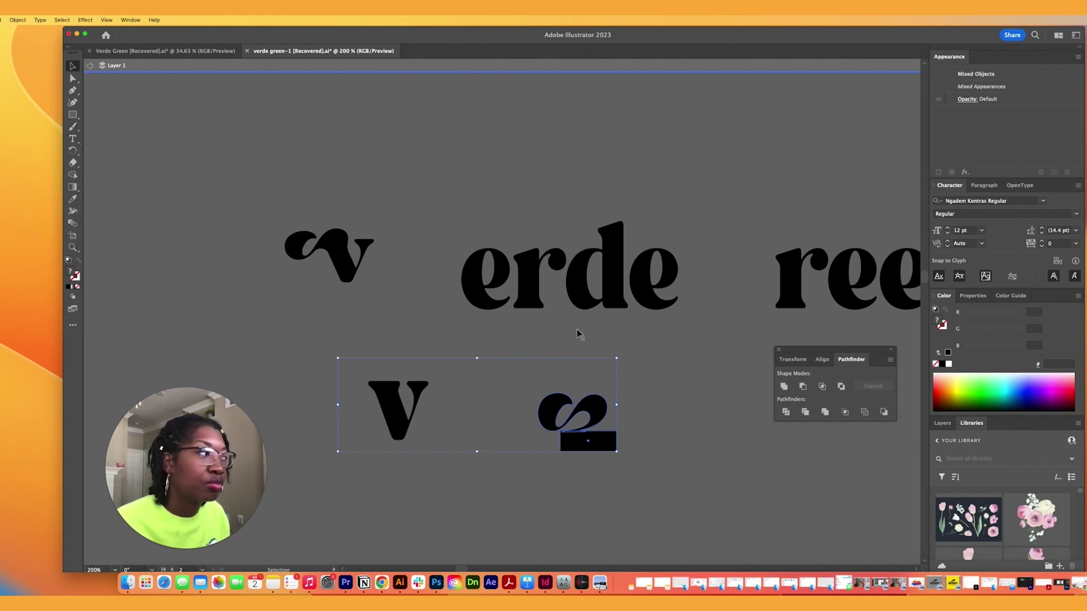
left_click(785, 413)
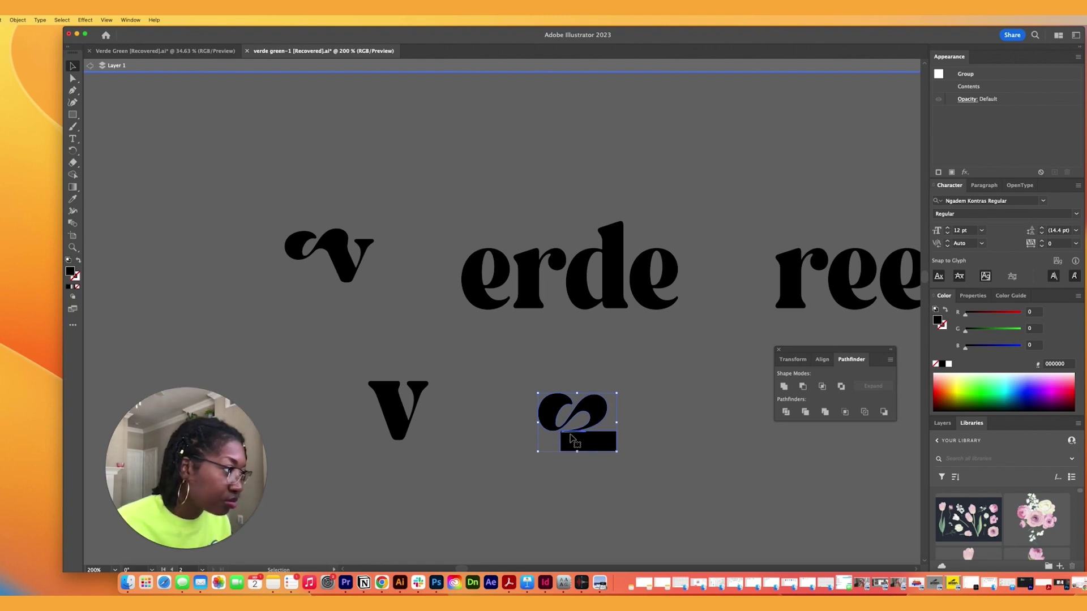
- Delete only the rectangle piece below the swash with Direct Selection, undoing any deletion that also removes the swash
left_click(73, 78)
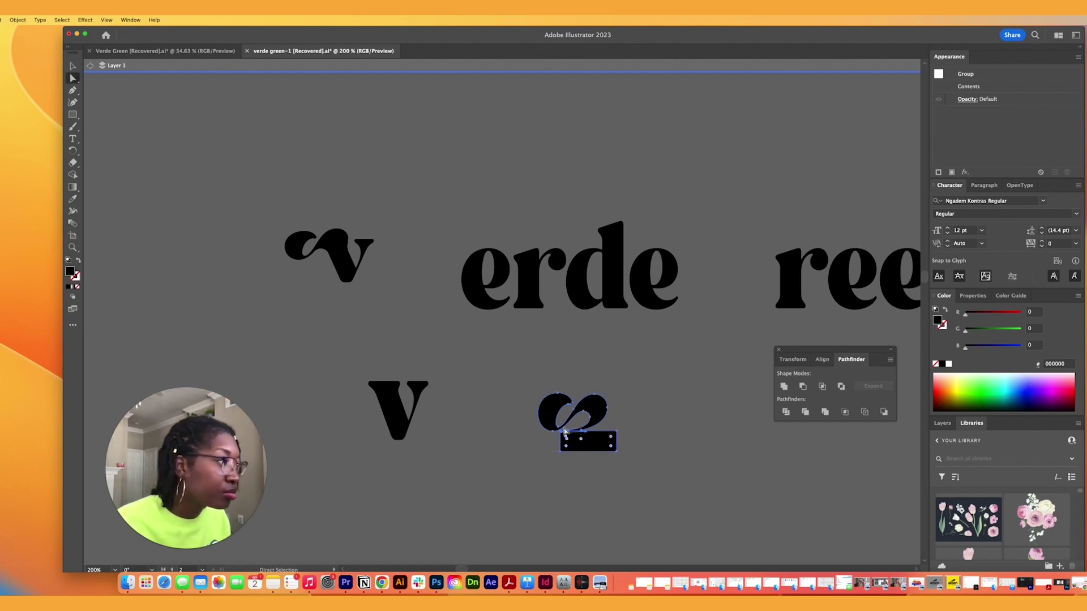
key("Delete")
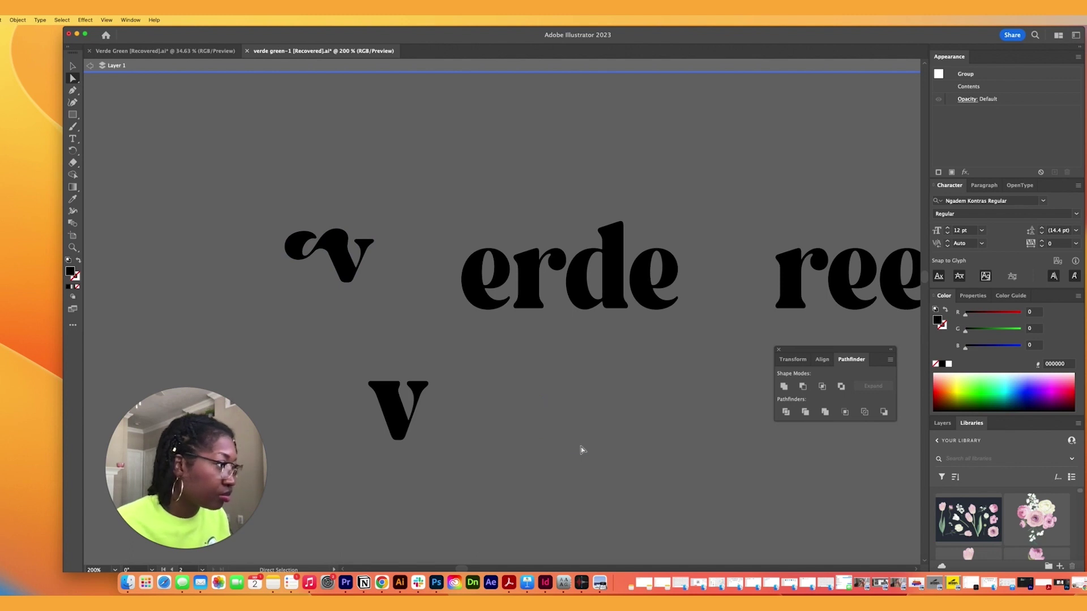
key("super+z")
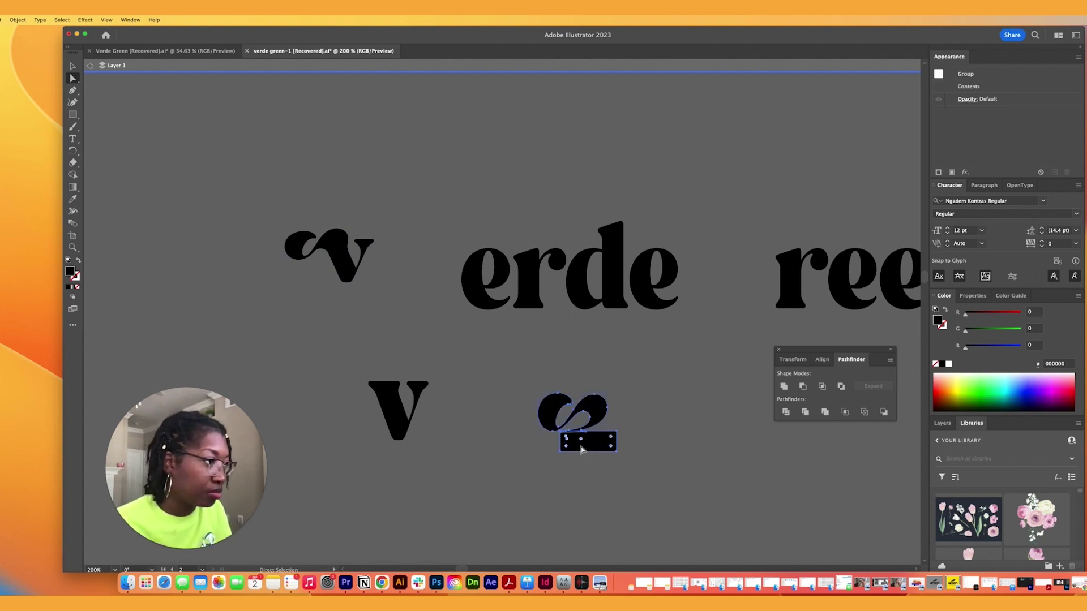
left_click(586, 464)
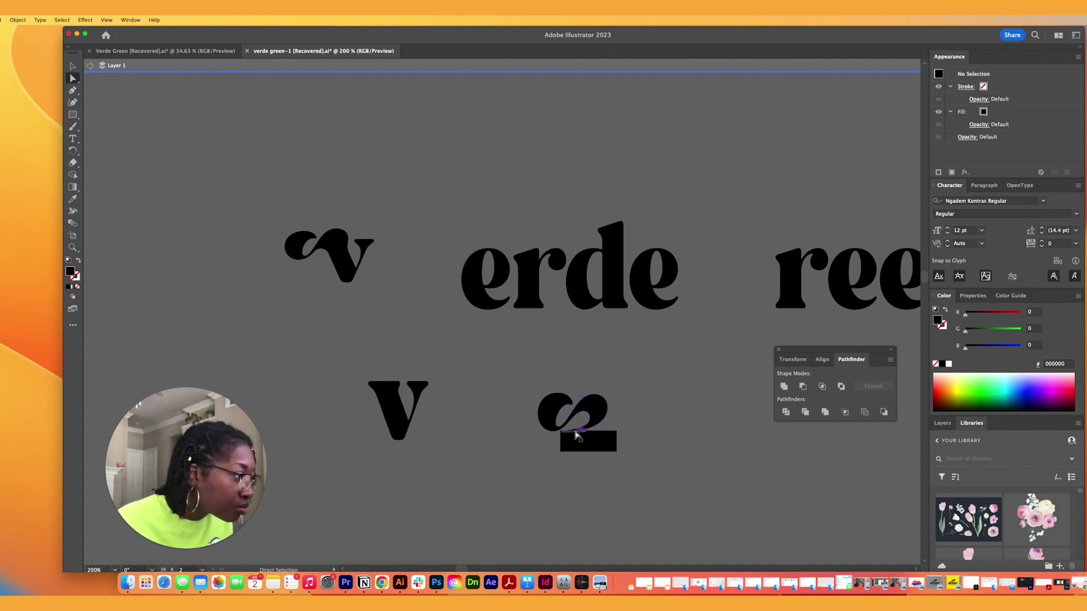
left_click(575, 435)
left_click(575, 447)
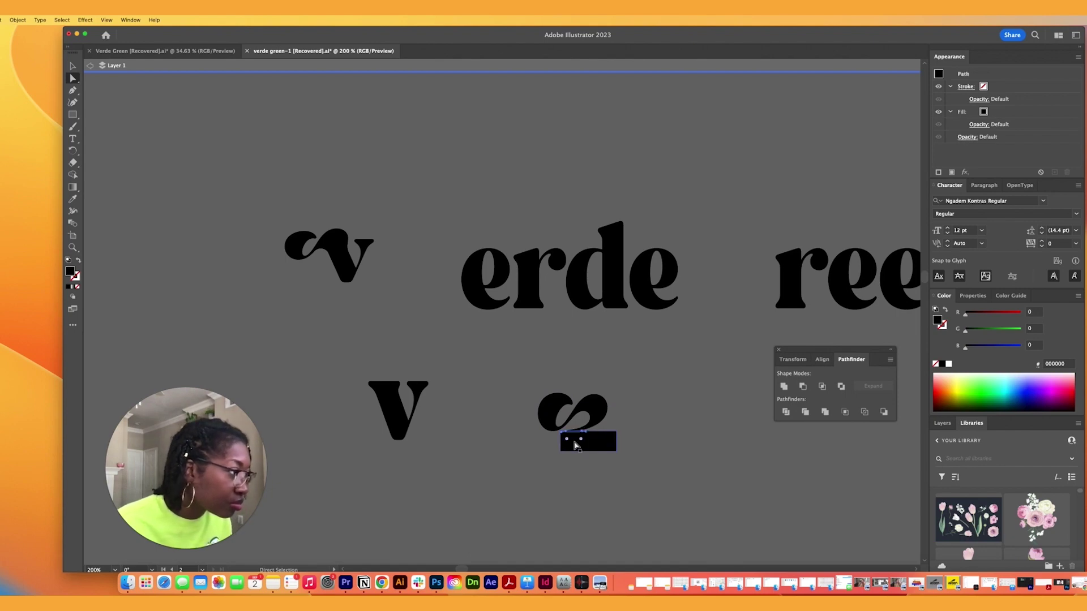
key("Delete")
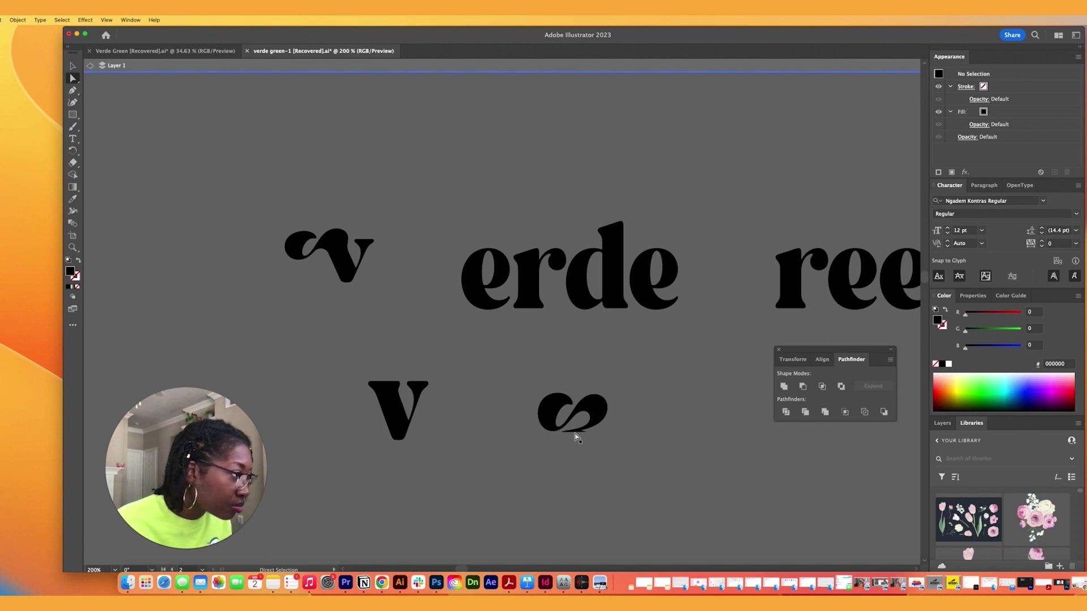
left_click(576, 434)
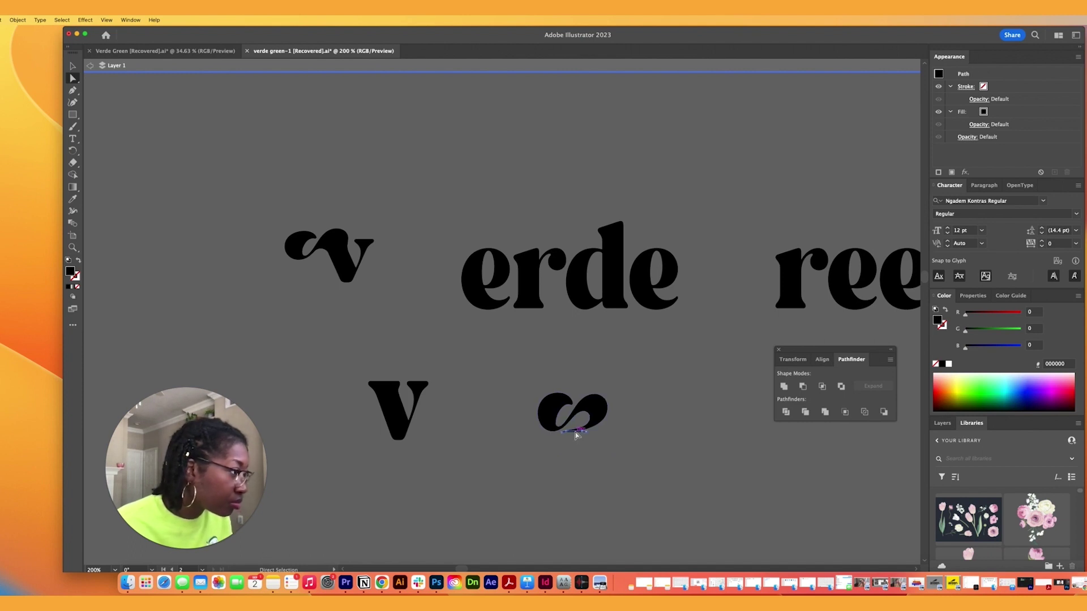
- Place the swash over the upper-left arm of the "v" and lower it slightly to check how the curves meet
left_click_drag(597, 408, 388, 378)
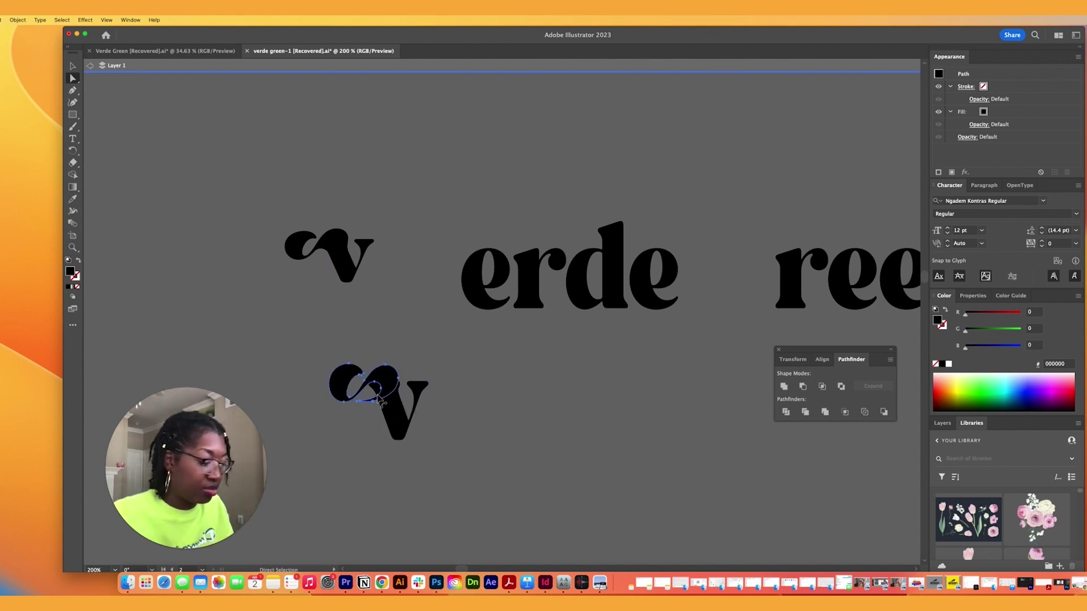
key("super+equal")
key("super+equal")
key("super+equal")
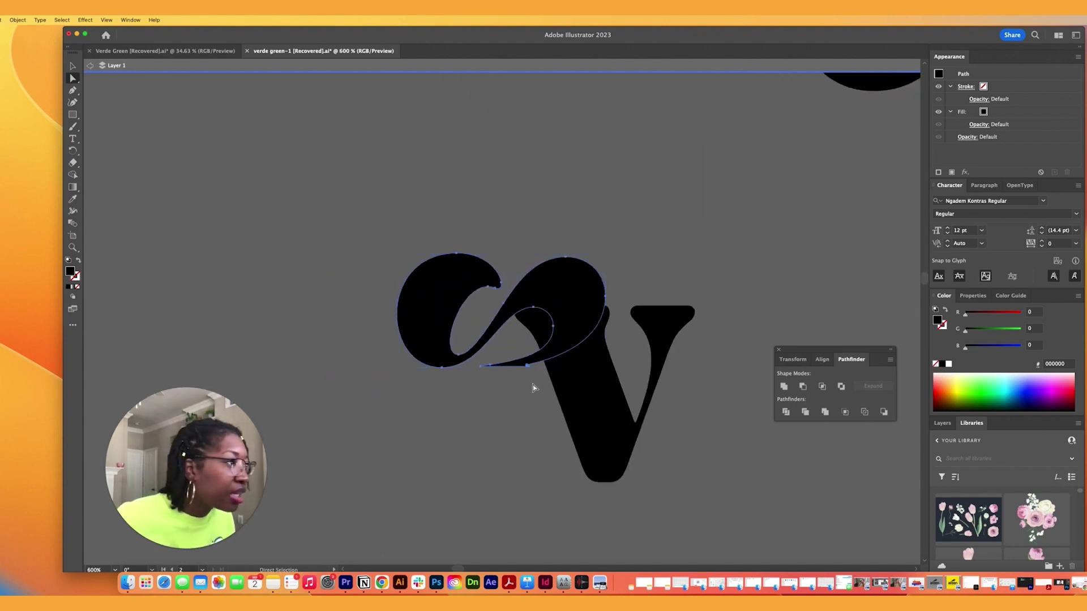
left_click_drag(558, 285, 558, 300)
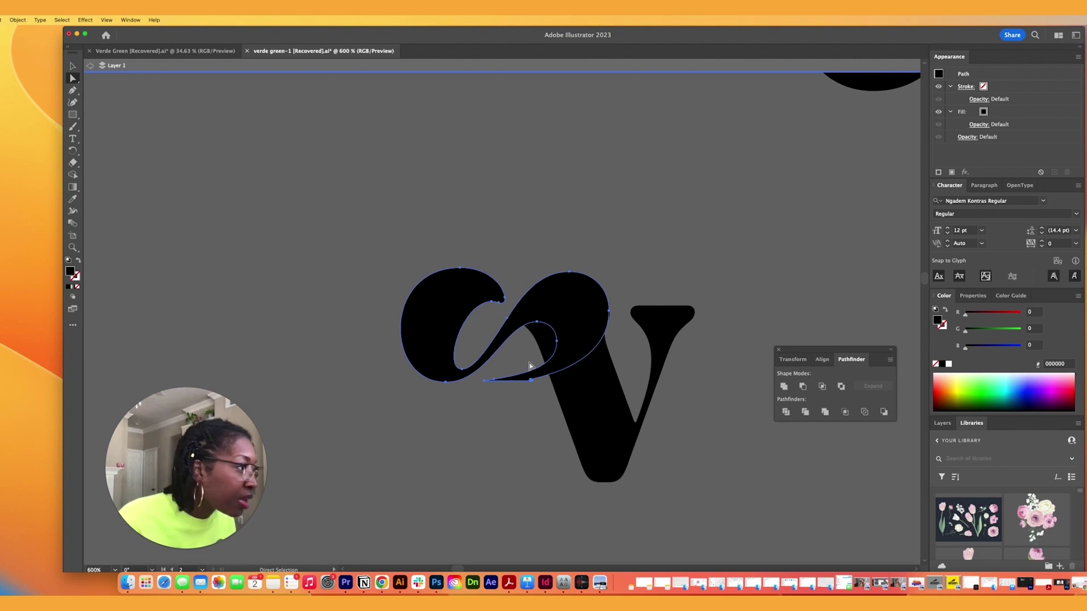
left_click(530, 428)
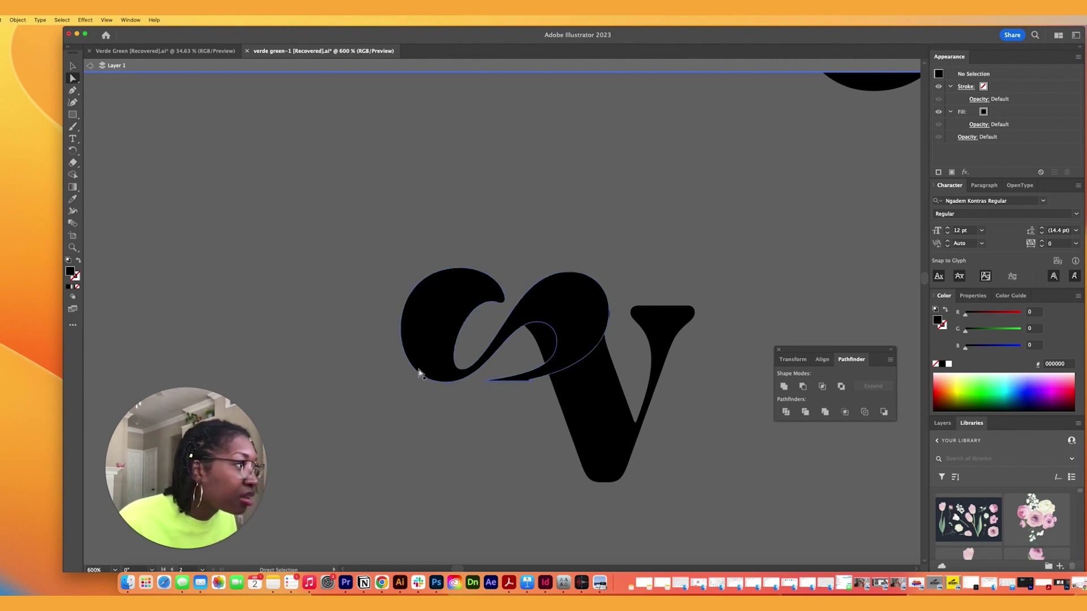
- Move the swash up and left, clear of the "v", and place a diagonally rotated black rectangle over its thin lower tail
left_click(78, 118)
left_click(115, 115)
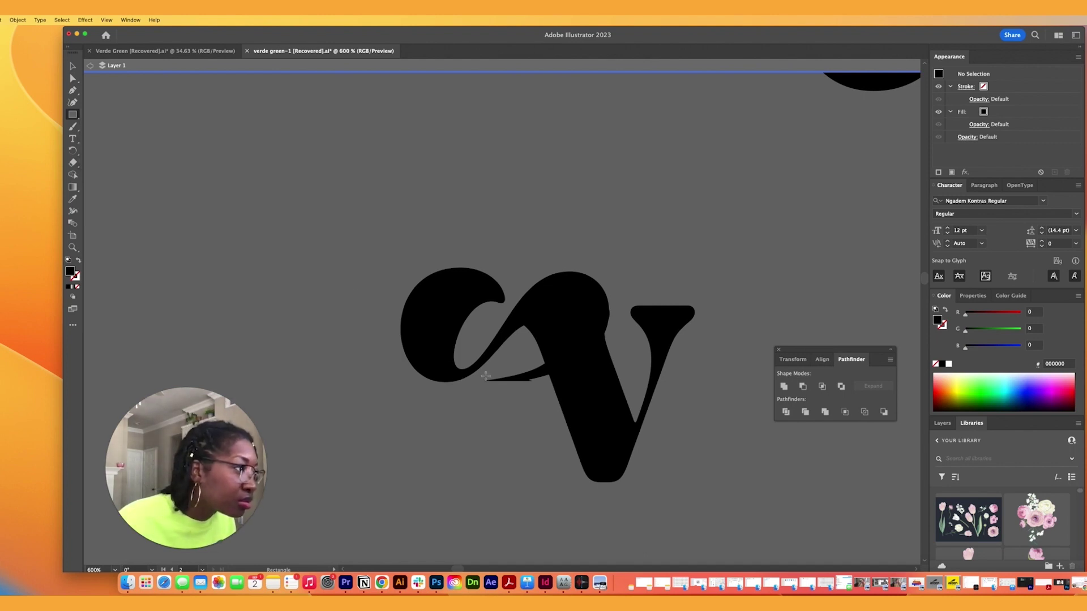
left_click(73, 66)
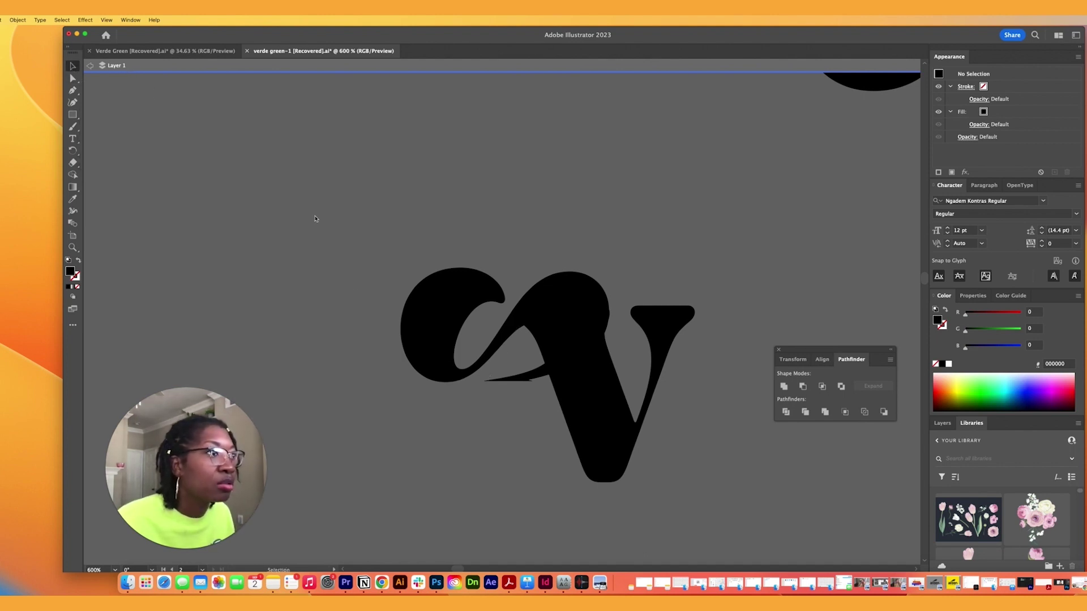
left_click_drag(545, 310, 394, 248)
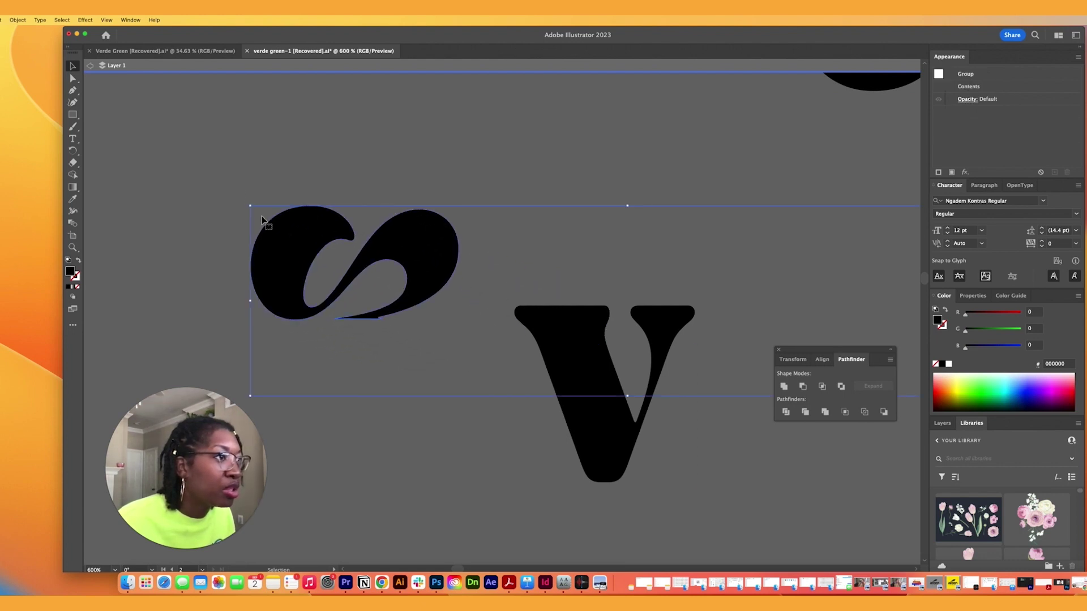
mouse_move(245, 223)
left_mouse_down()
mouse_move(271, 255)
mouse_move(281, 238)
left_mouse_up()
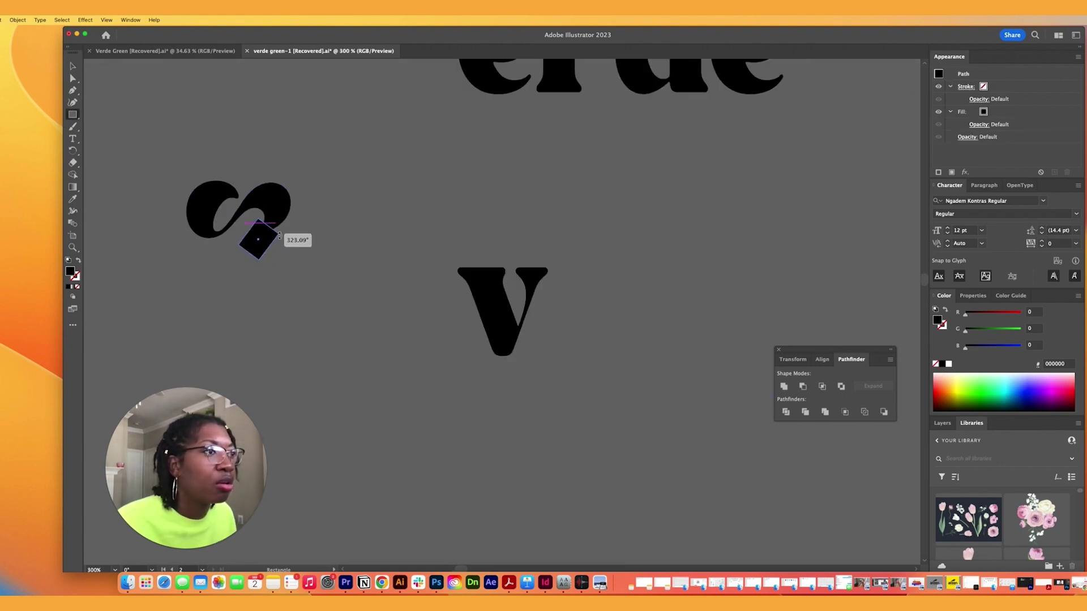
key("v")
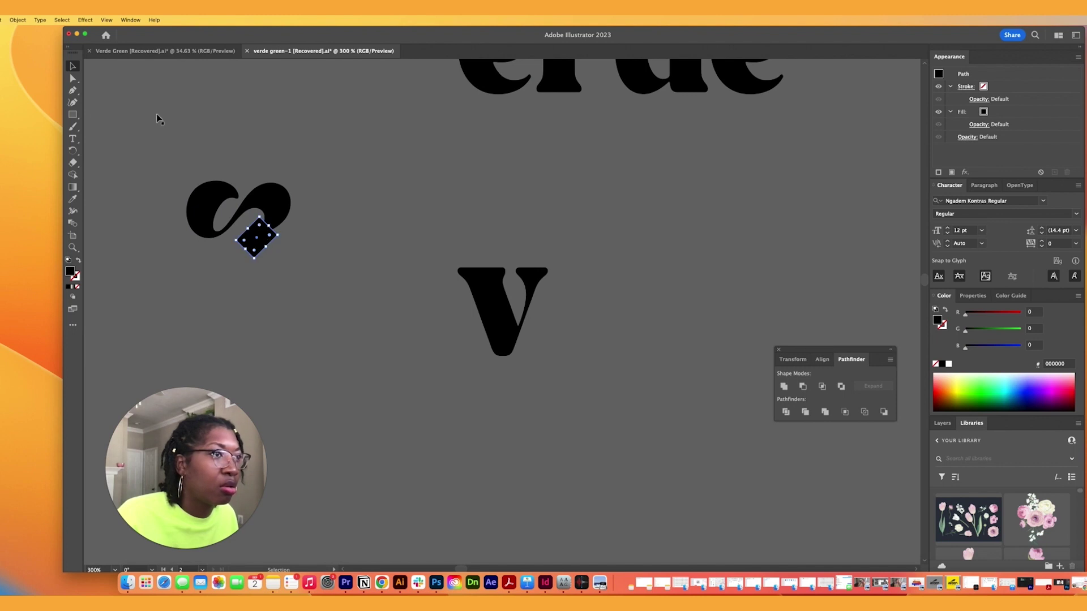
- Divide the swash where the rotated rectangle crosses its tail, using Pathfinder
left_click(150, 162)
left_click_drag(293, 266, 176, 174)
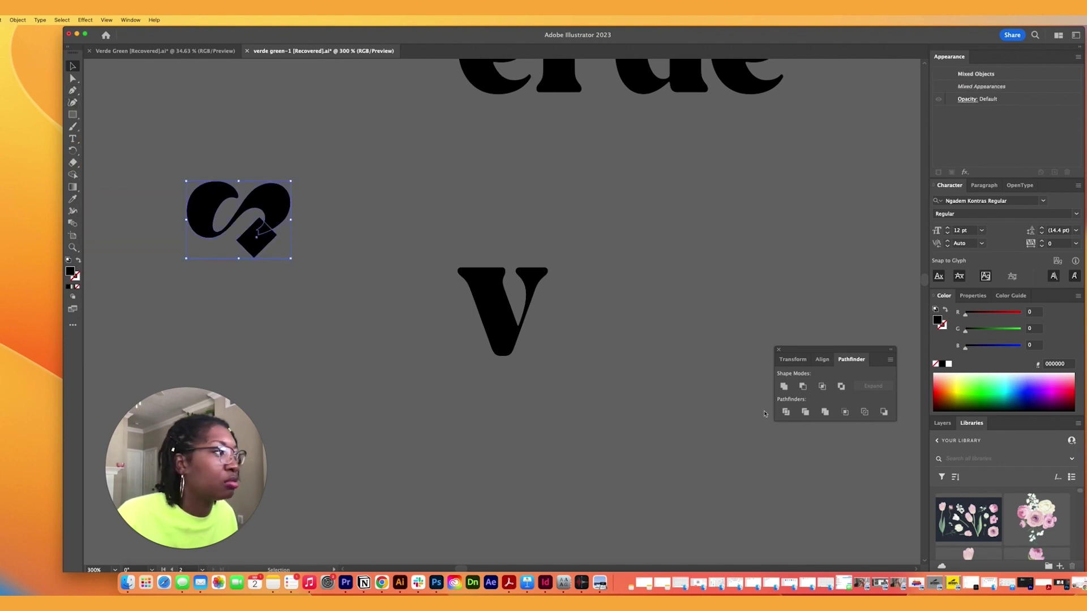
left_click(784, 416)
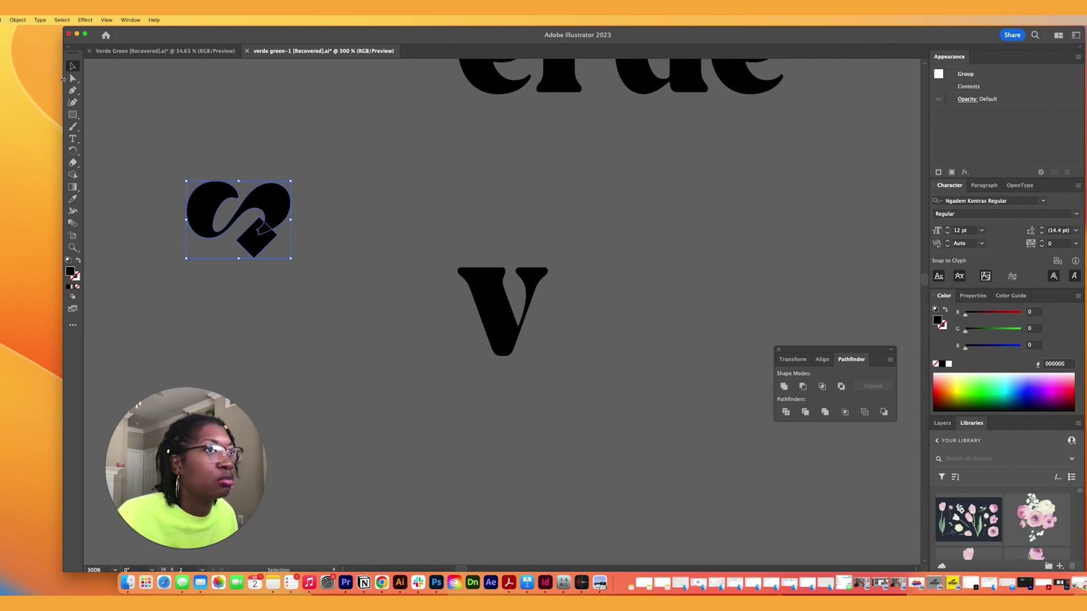
- Delete the rotated rectangle piece and the cut-off tail pieces with Direct Selection, keeping the swash's main curve
left_click(72, 78)
left_click(139, 115)
left_click(254, 244)
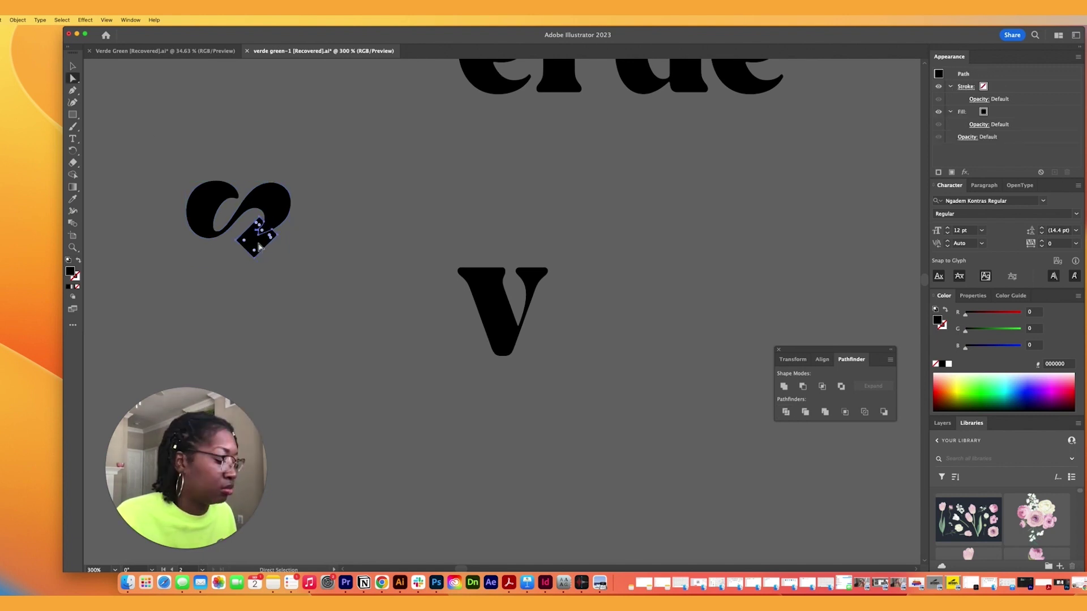
key("Delete")
left_click(264, 228)
key("Delete")
left_click(272, 203)
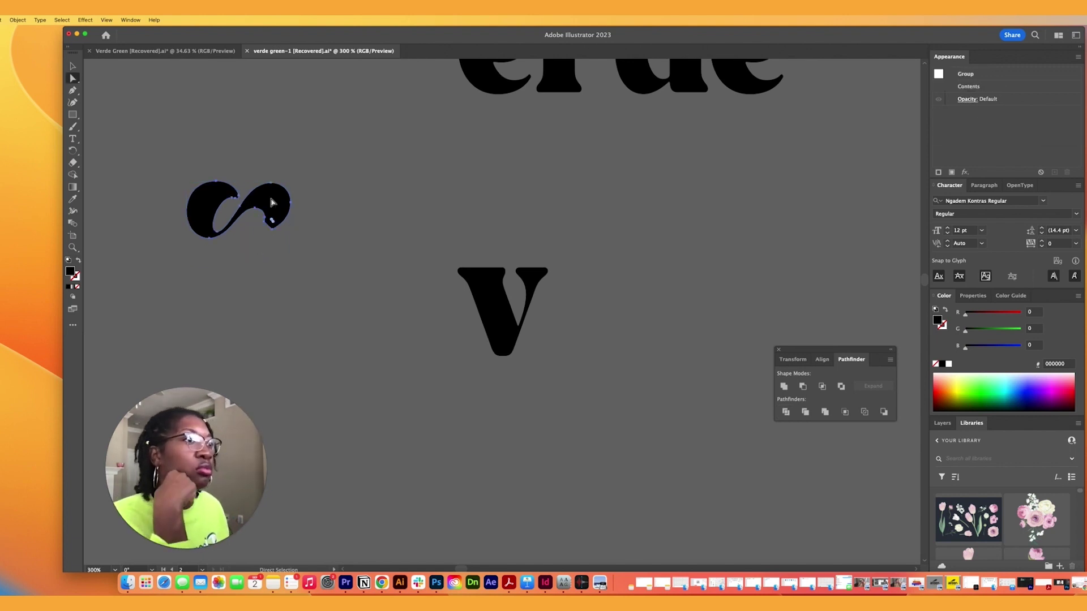
left_click(183, 146)
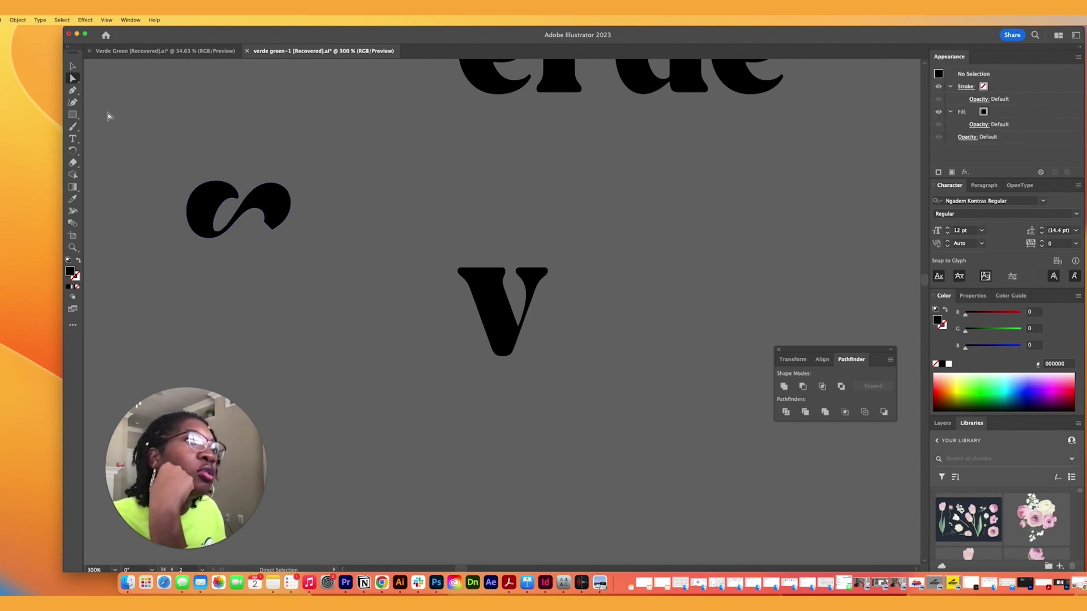
- Position the trimmed swash over the upper-left arm of the "v" so the two shapes join, and compare it with the finished "v" above
left_click(71, 67)
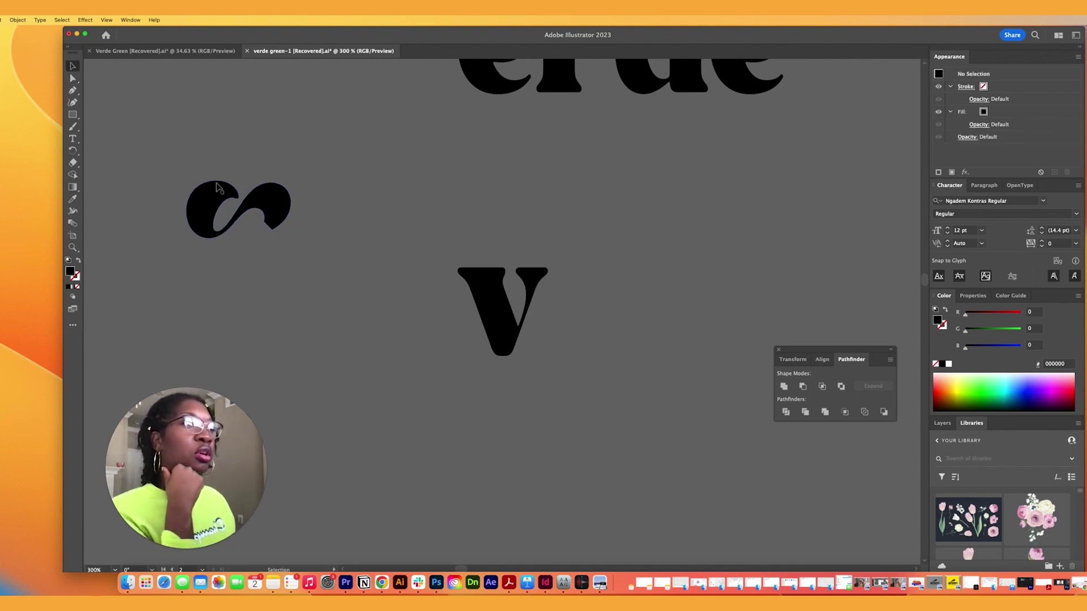
left_click_drag(274, 211, 488, 277)
left_click(408, 211)
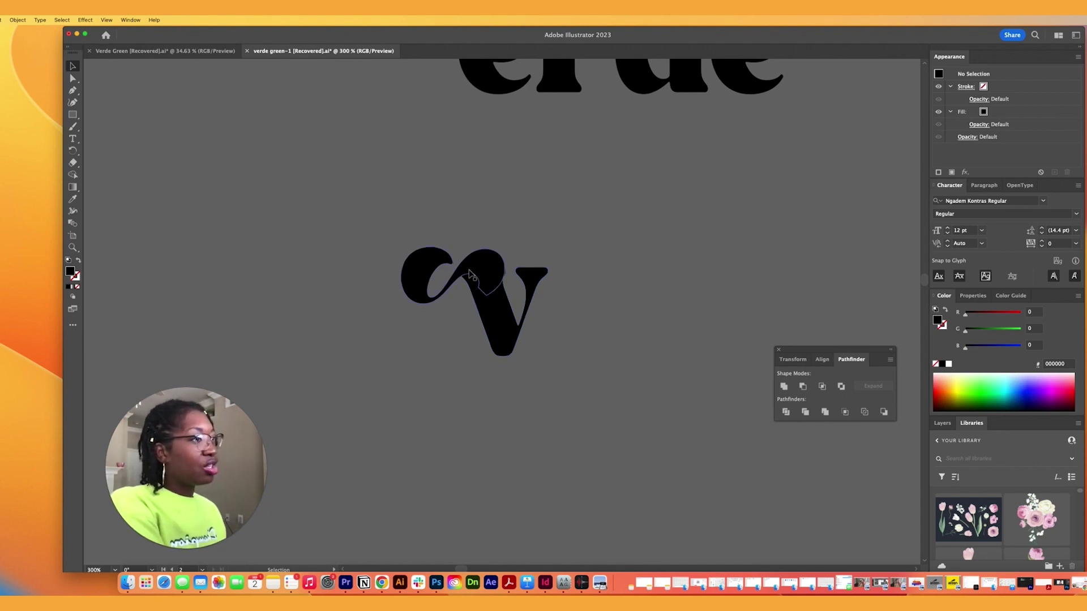
left_click_drag(493, 274, 486, 268)
left_click(606, 238)
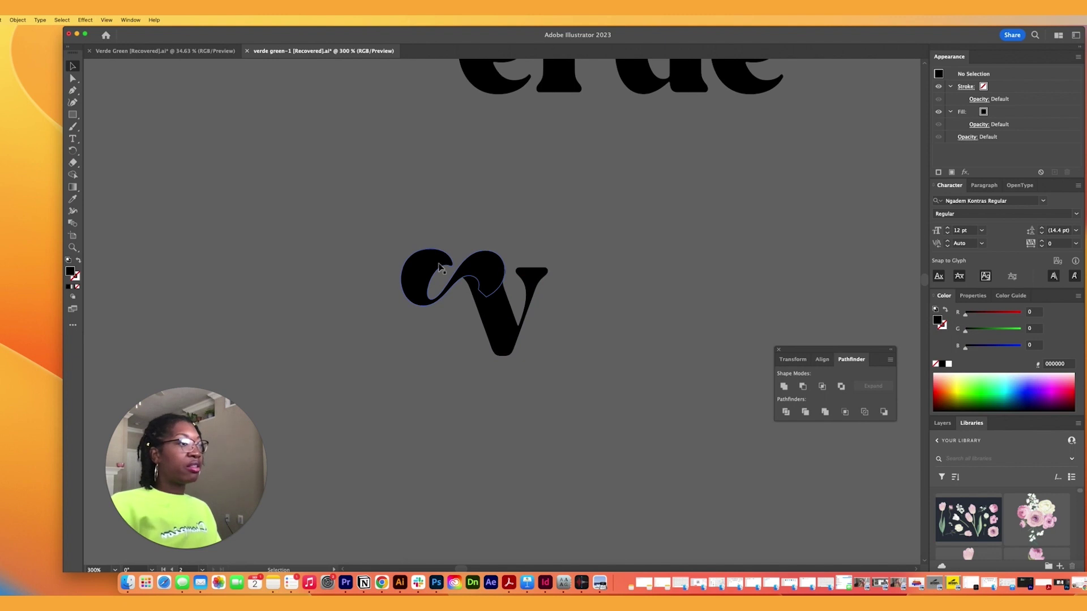
scroll(601, 206, "up", 5)
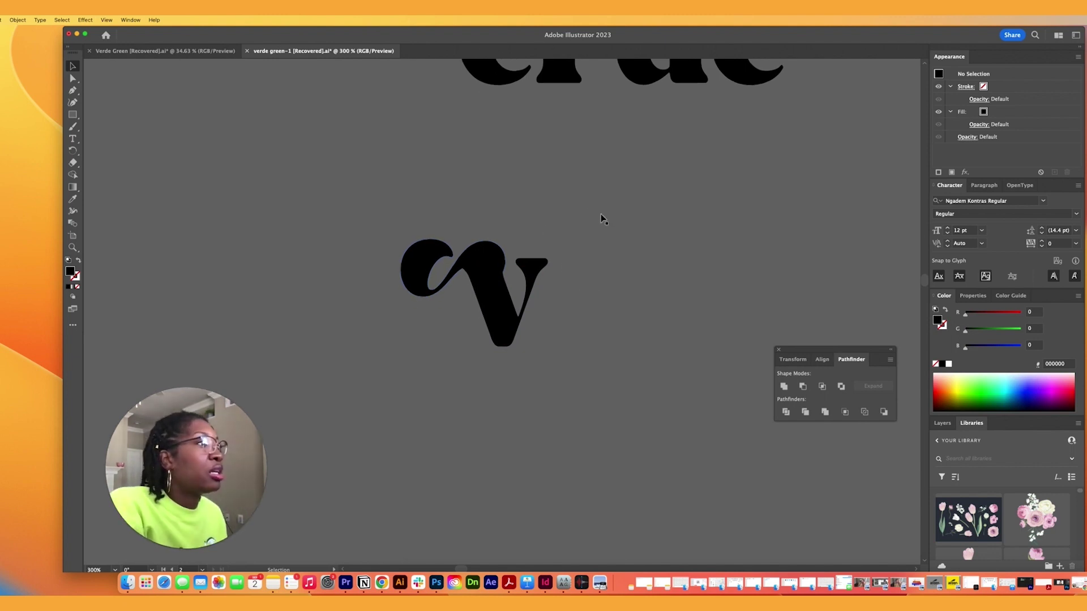
scroll(603, 224, "up", 2)
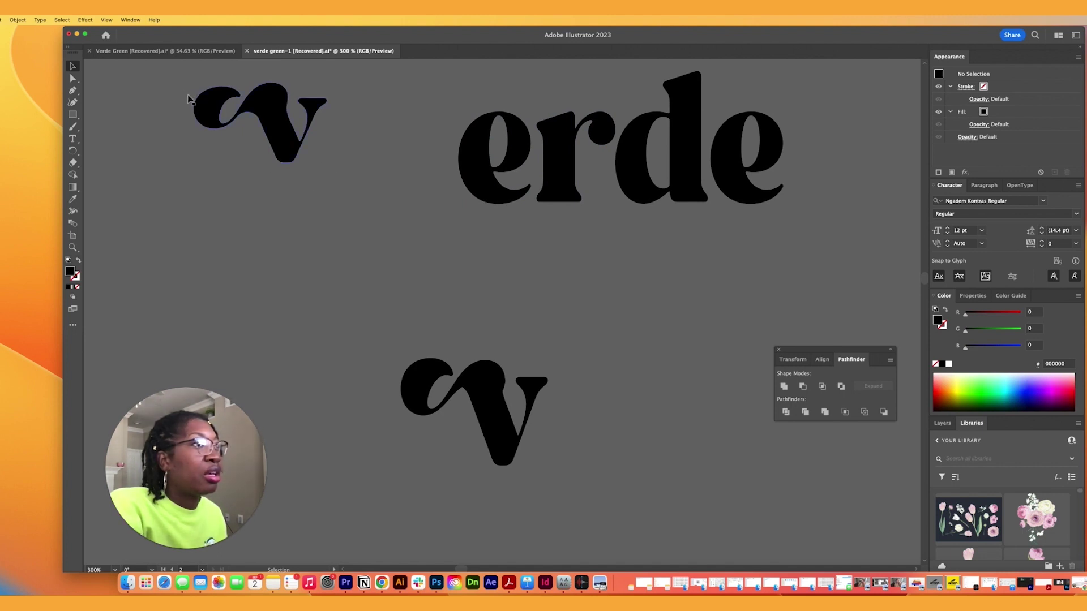
- Move the finished "v" down beside the new swash-and-"v" shape to use as a reference
left_click(318, 154)
left_click_drag(275, 117, 632, 320)
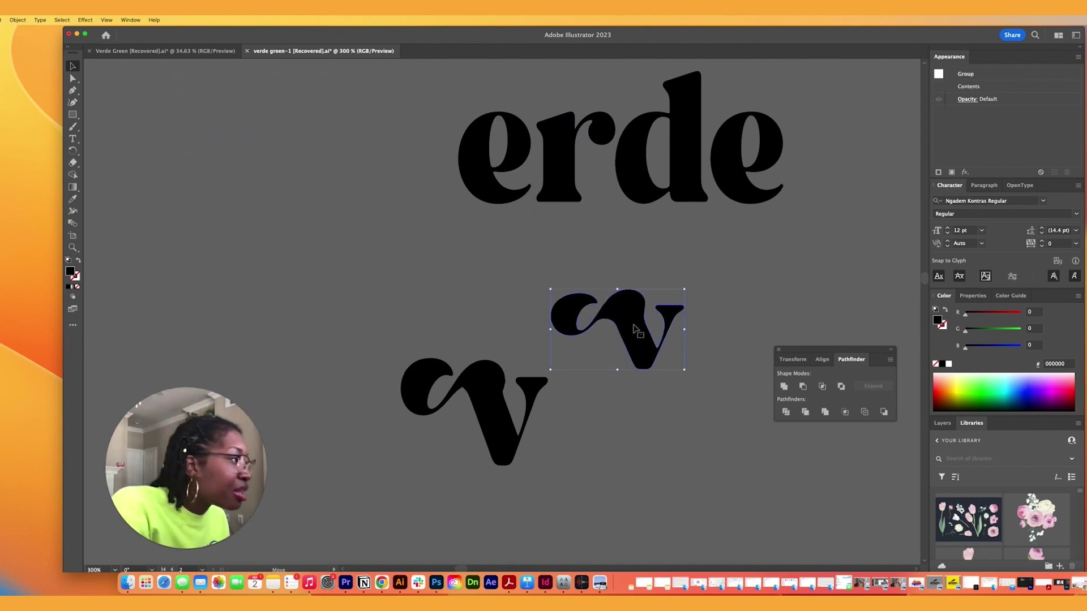
left_click(646, 432)
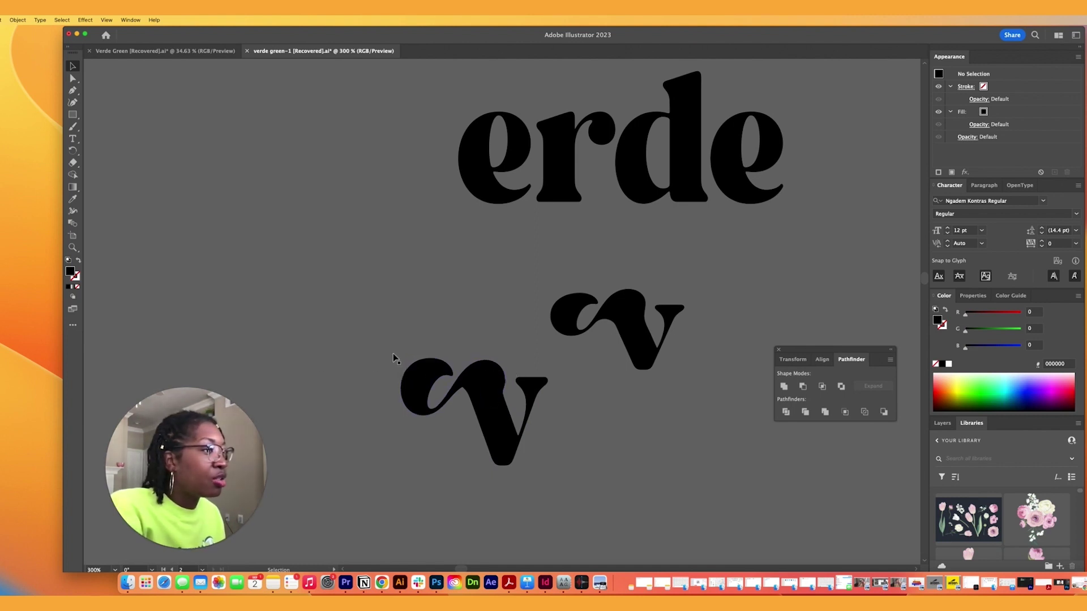
- Try to group the overlapping swash and lower "v"
left_click_drag(552, 493, 555, 495)
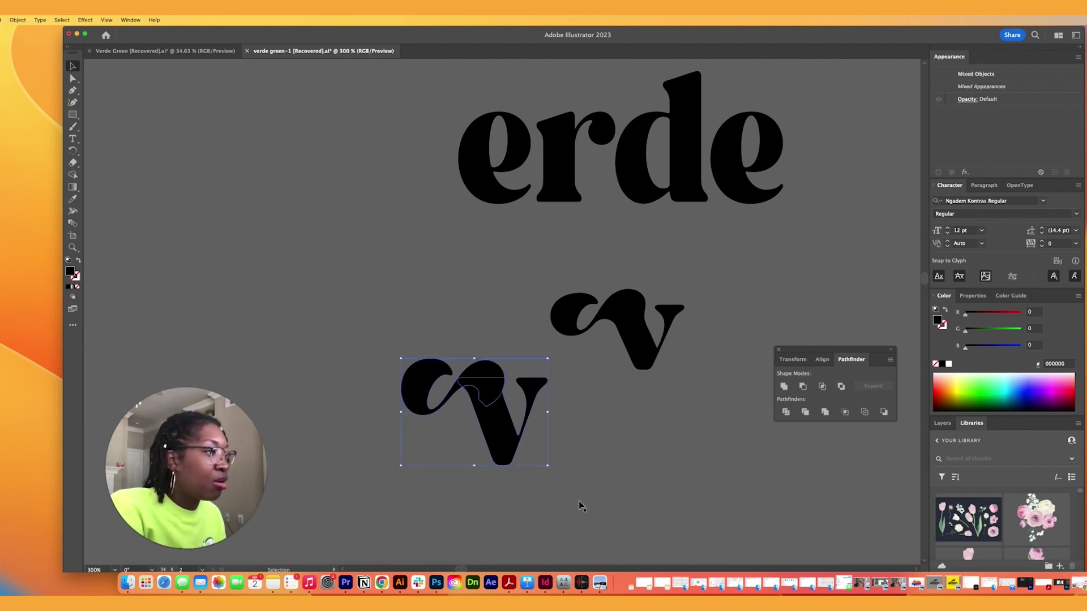
left_click(19, 21)
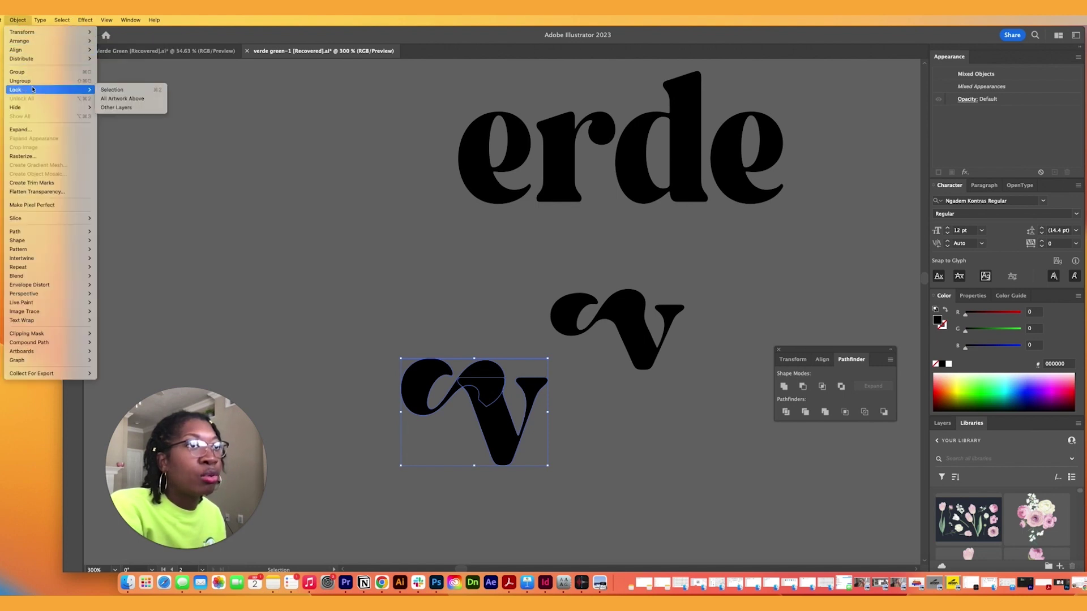
left_click(17, 72)
left_click(239, 232)
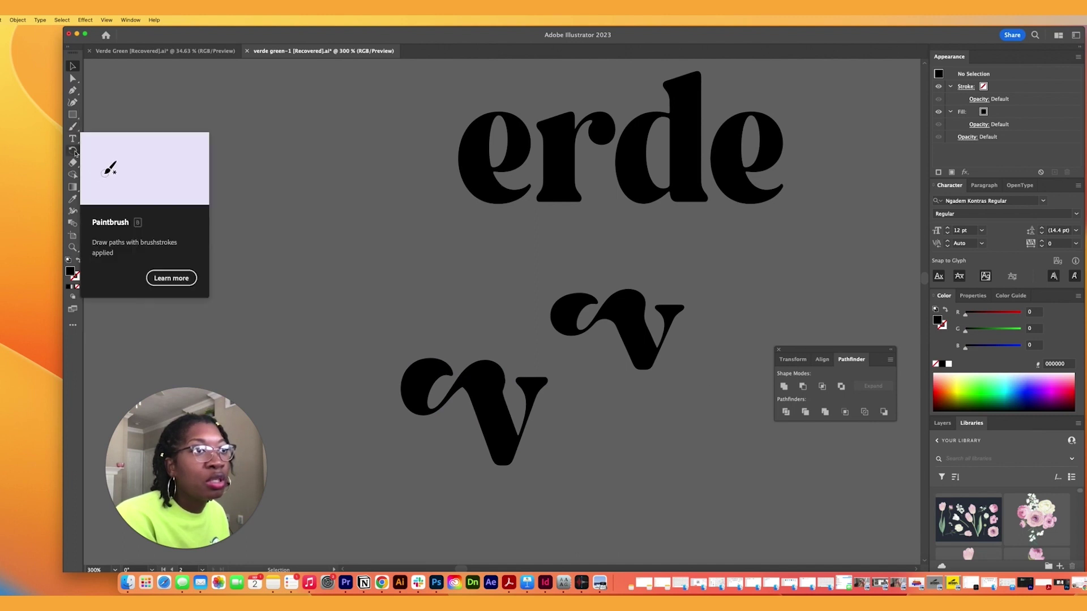
- Search the application for "pencil" and activate the Pencil Tool
key("b")
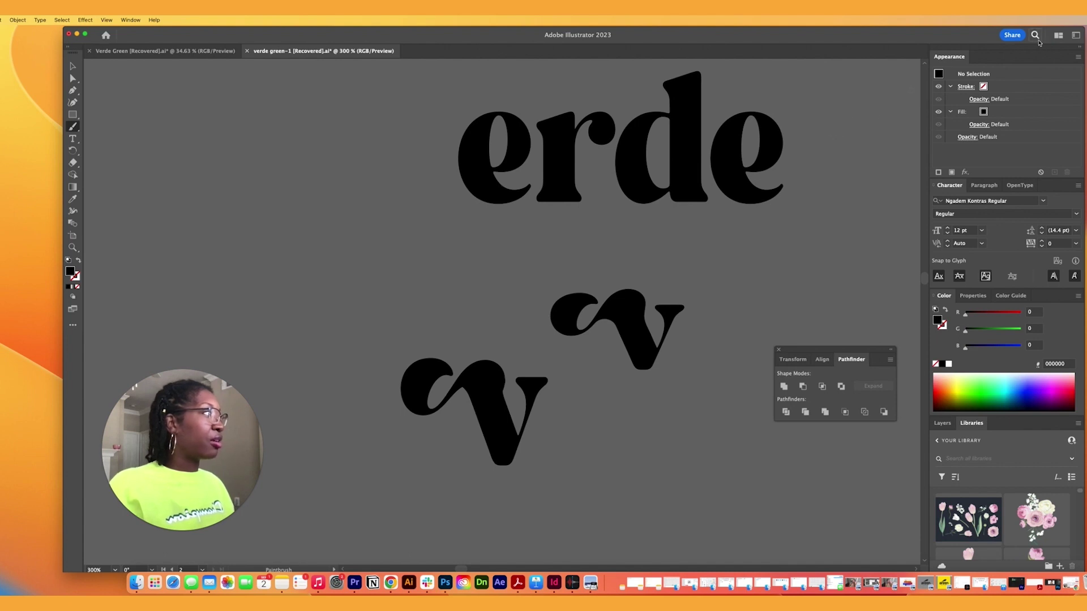
left_click(1036, 38)
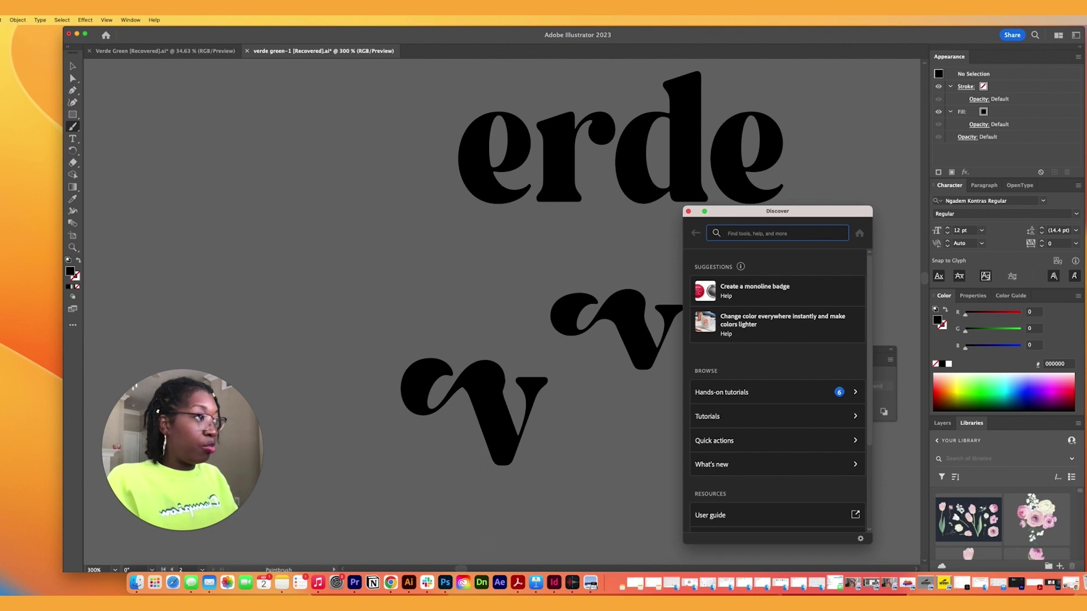
type("pencil")
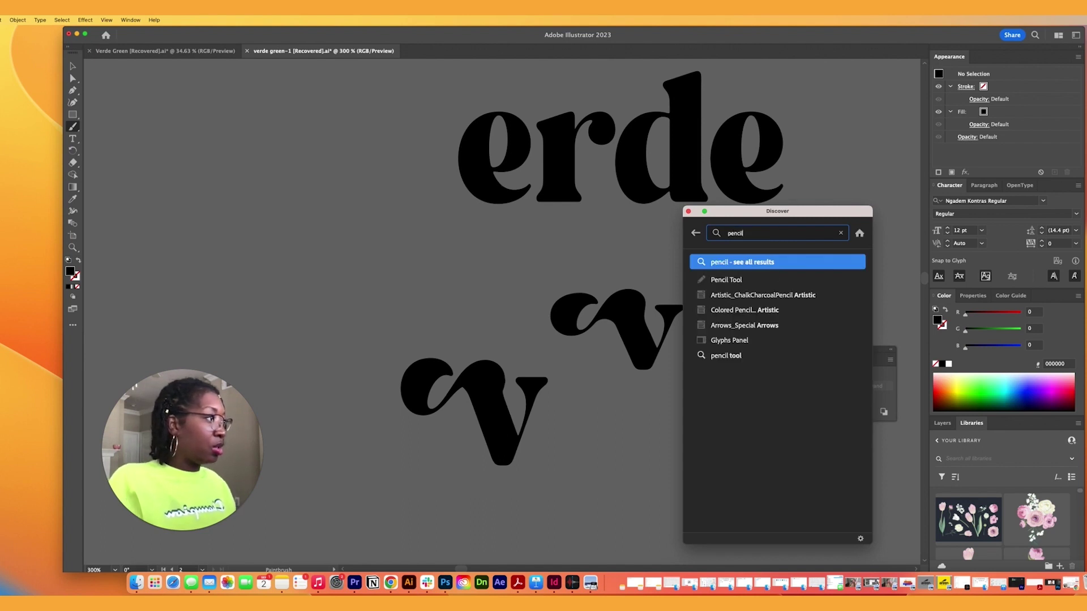
left_click(720, 283)
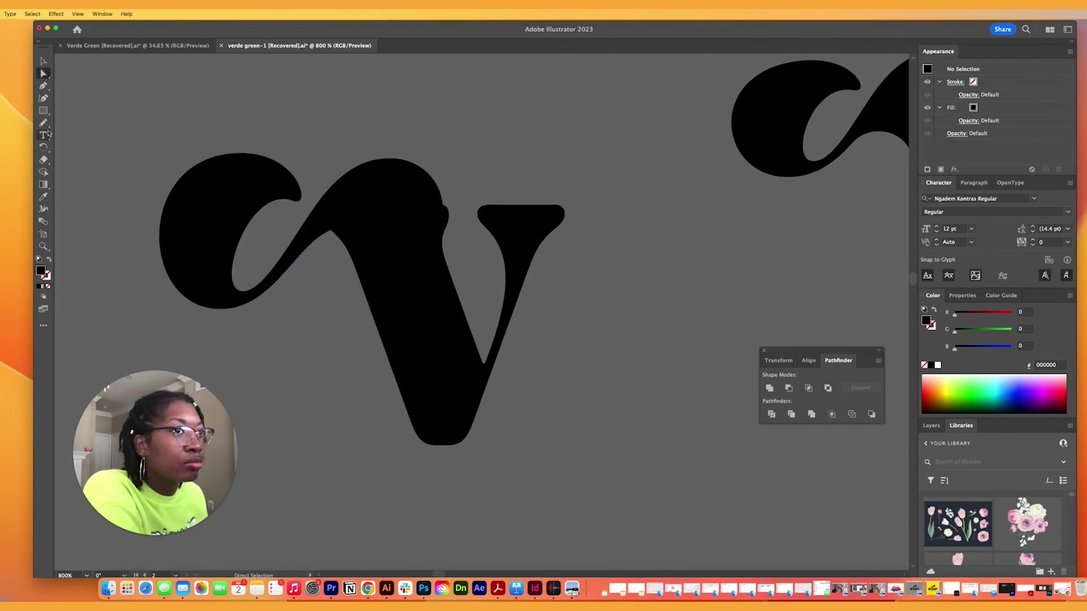
left_click(78, 133)
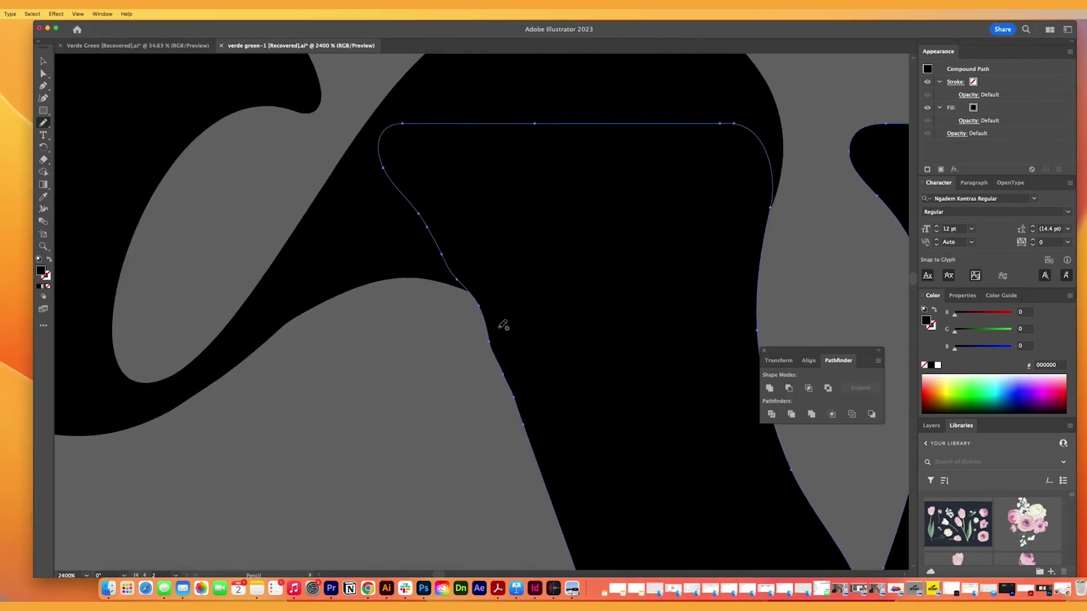
- Redraw the left edge of the lower "v" where it meets the swash with the Pencil tool to soften the joint
mouse_move(478, 300)
left_mouse_down()
mouse_move(481, 327)
mouse_move(443, 256)
left_mouse_up()
mouse_move(417, 214)
left_mouse_down()
mouse_move(445, 267)
mouse_move(406, 202)
mouse_move(452, 284)
mouse_move(433, 266)
mouse_move(435, 290)
mouse_move(433, 266)
mouse_move(468, 298)
mouse_move(487, 343)
mouse_move(479, 322)
left_mouse_up()
scroll(504, 388, "up", 1)
left_click_drag(506, 393, 487, 351)
scroll(491, 356, "down", 1)
mouse_move(456, 294)
left_mouse_down()
mouse_move(491, 352)
mouse_move(474, 320)
left_mouse_up()
left_click(43, 73)
left_click_drag(489, 348, 485, 327)
key("super+minus")
key("super+minus")
left_click(352, 303)
key("n")
left_click(43, 61)
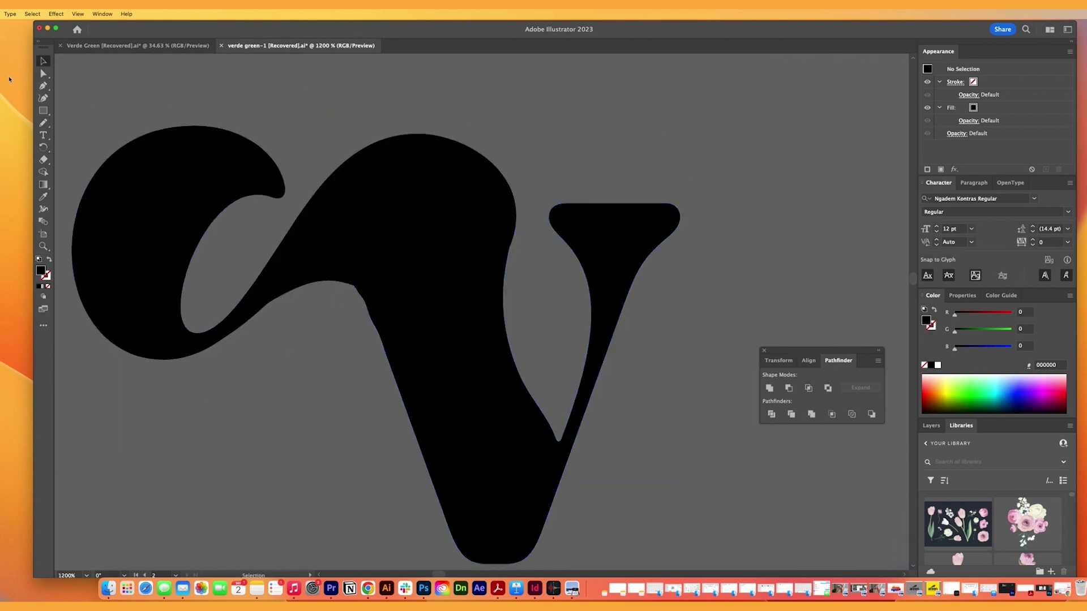
- Try to smooth the bumps on the left side of the "v" stem below the swash with more Pencil strokes
left_click(389, 293)
key("n")
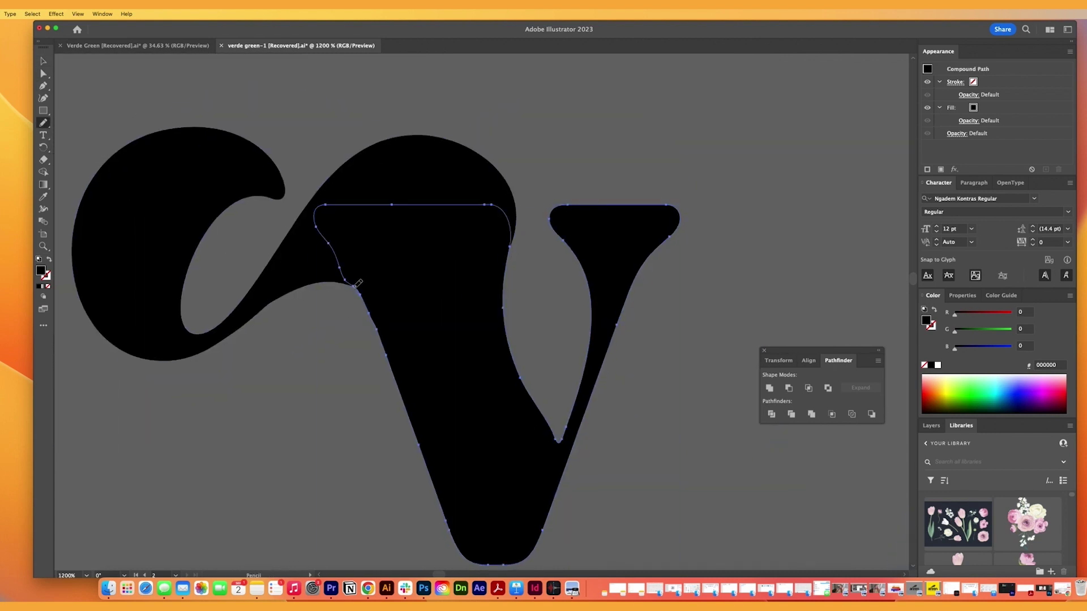
left_click_drag(344, 277, 376, 324)
scroll(382, 288, "left", 1)
mouse_move(340, 262)
left_mouse_down()
mouse_move(367, 304)
mouse_move(326, 236)
left_mouse_up()
left_click(283, 302)
left_click_drag(355, 287, 354, 272)
key("super+z")
key("super+z")
- Try redrawing the underside and inner end of the swash with the Pencil tool so it arches into the "v" stem
key("v")
left_click(352, 313)
left_click(410, 295)
key("n")
left_click_drag(397, 306, 464, 301)
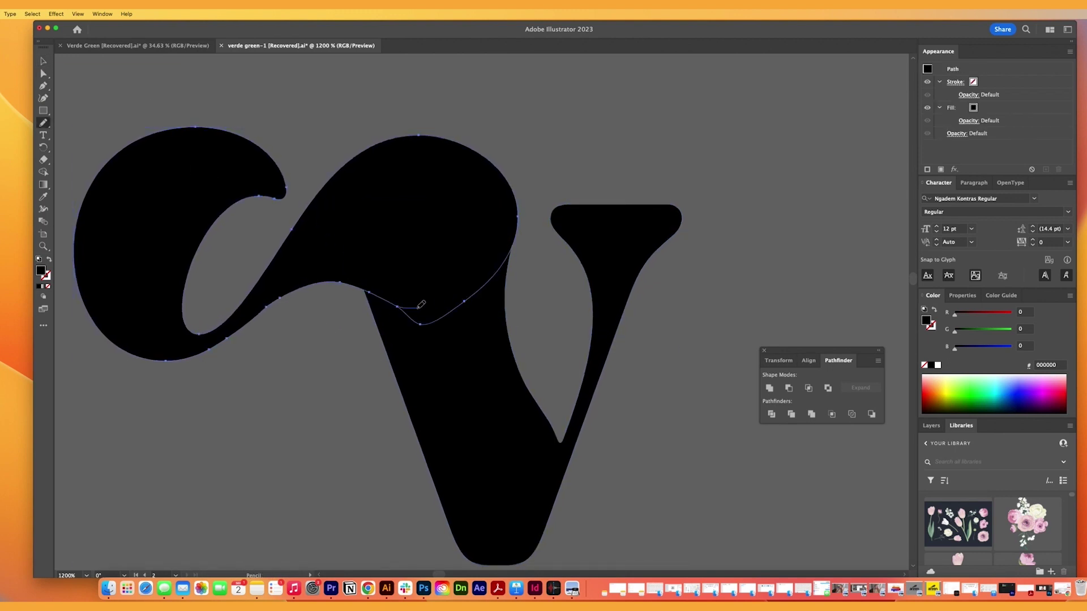
mouse_move(209, 350)
left_mouse_down()
mouse_move(305, 288)
mouse_move(367, 292)
left_mouse_up()
mouse_move(300, 289)
left_mouse_down()
mouse_move(349, 282)
mouse_move(240, 314)
mouse_move(298, 291)
mouse_move(243, 326)
left_mouse_up()
mouse_move(309, 285)
left_mouse_down()
mouse_move(261, 311)
mouse_move(333, 277)
mouse_move(301, 284)
left_mouse_up()
- Examine the anchor points and overall curve where the swash's underside meets the "v"
key("a")
left_click(320, 277)
left_click(343, 279)
key("super+a")
left_click(0, 13)
left_click(204, 104)
left_click(204, 104)
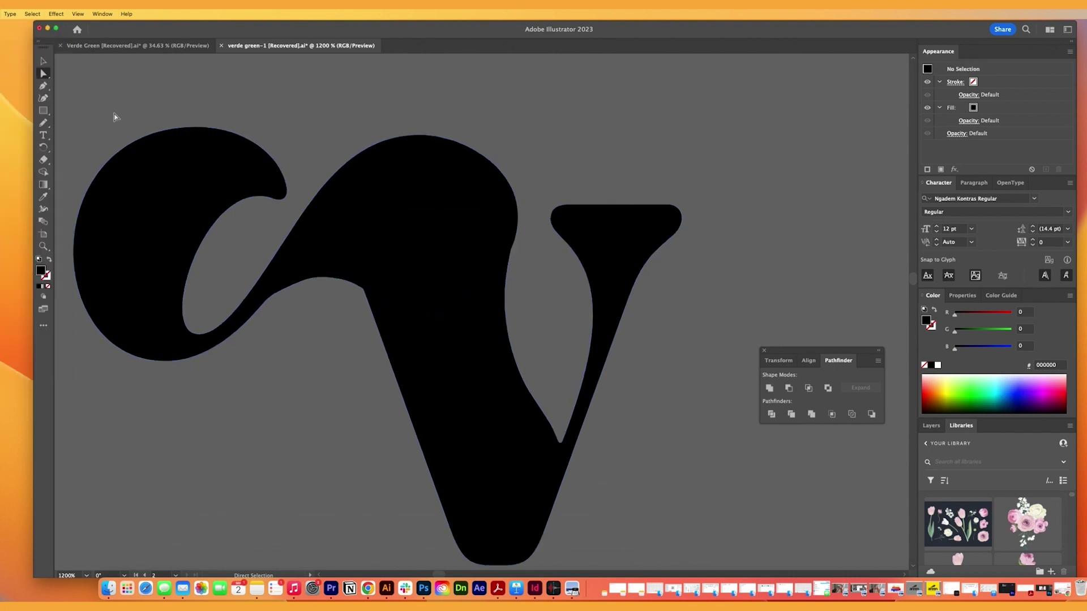
key("n")
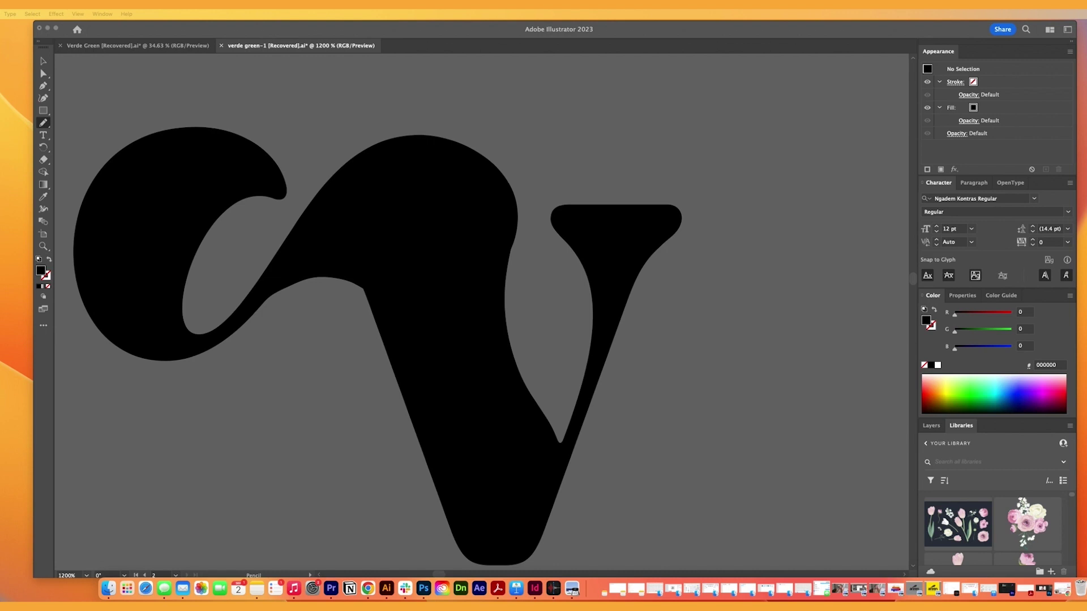
left_click(43, 123)
left_click(43, 123)
left_click(43, 61)
key("super+minus")
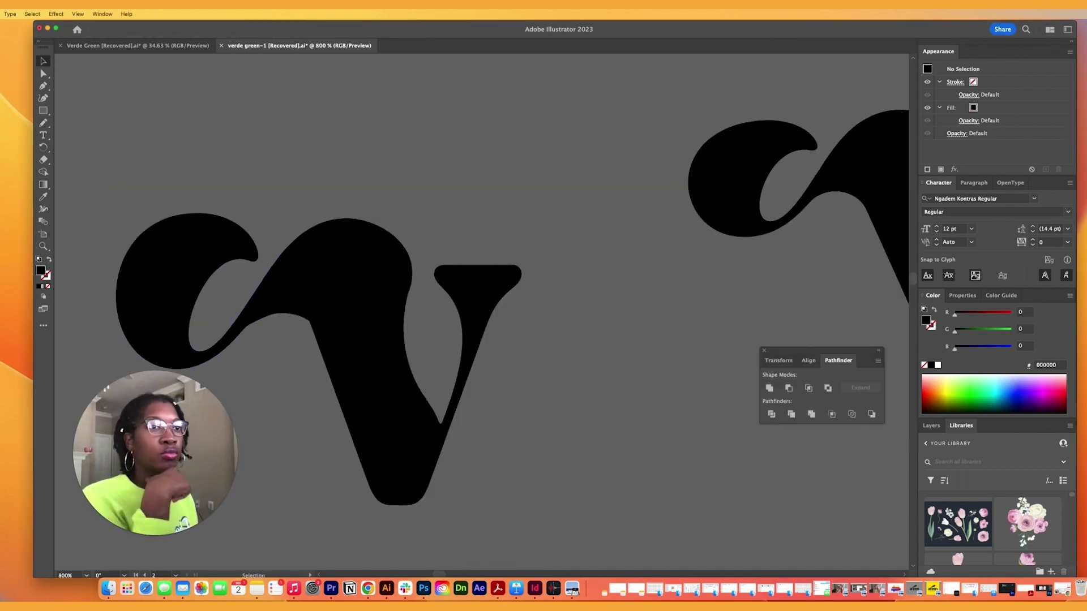
scroll(408, 373, "down", 1)
- Try reshaping the swash's underside near the "v" stem with Pencil strokes, and undo the recent edits to the joint
left_click(305, 322)
key("n")
mouse_move(288, 338)
left_mouse_down()
mouse_move(337, 343)
mouse_move(324, 333)
mouse_move(362, 351)
left_mouse_up()
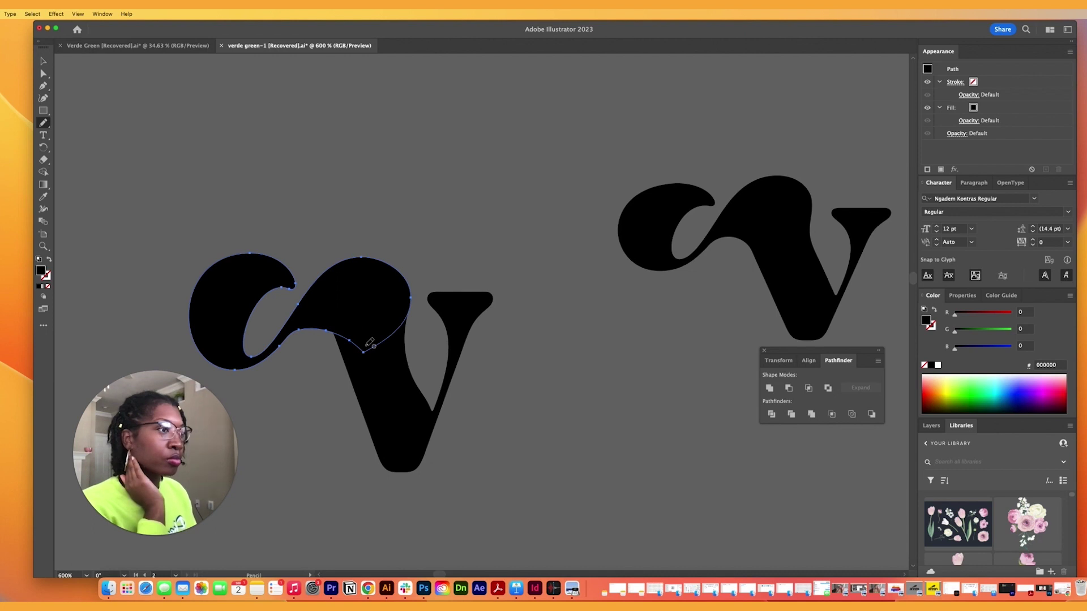
left_click_drag(275, 349, 360, 341)
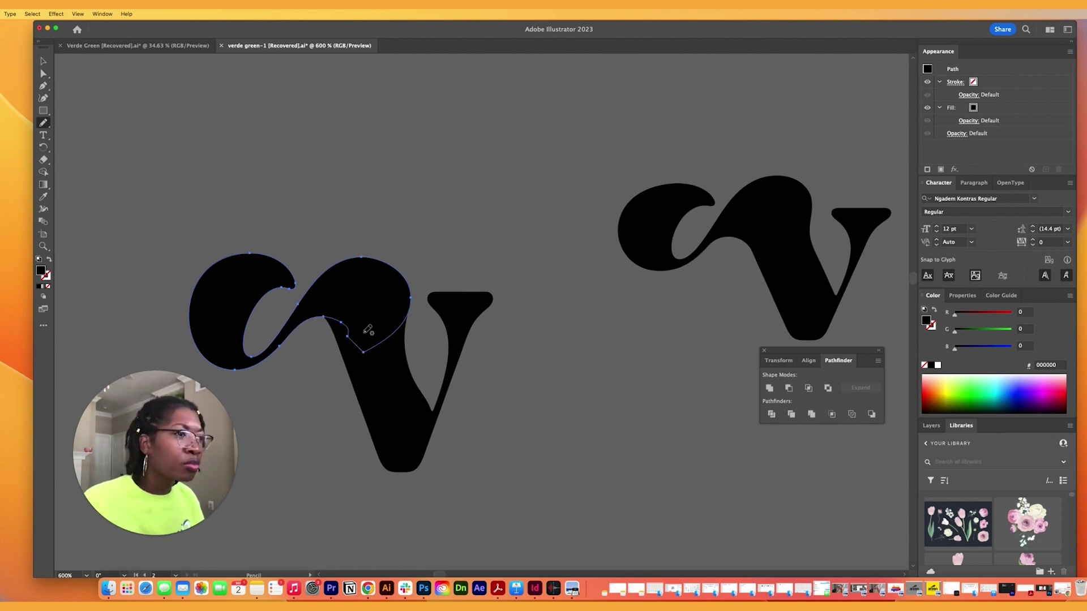
key("super+z")
key("v")
left_click(97, 184)
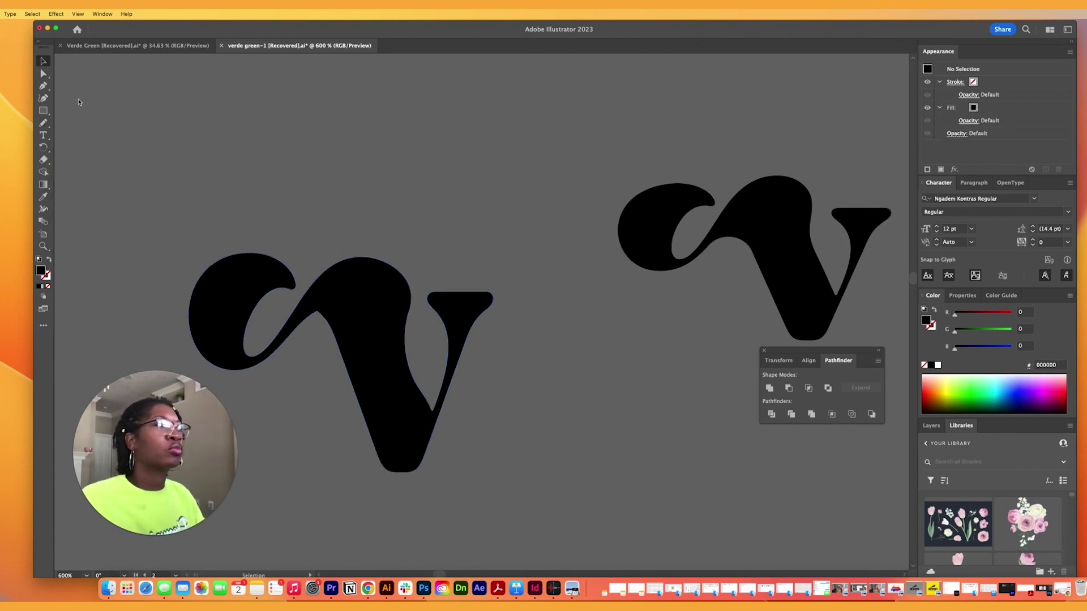
key("super+z")
key("super+z")
key("super+z")
- Redraw the inner right edge of the "v" stem with the Pencil tool and nudge the swash's rightmost anchor to meet it
key("n")
mouse_move(421, 394)
left_mouse_down()
mouse_move(407, 355)
mouse_move(409, 307)
left_mouse_up()
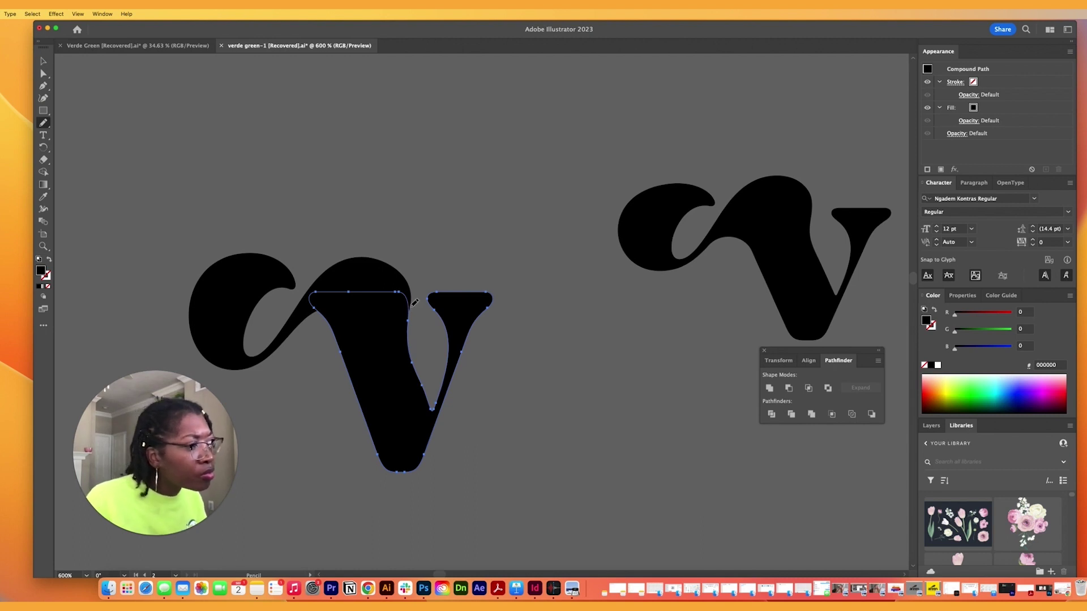
left_click(286, 449, "super")
left_click(43, 73)
left_click_drag(690, 263, 820, 187)
key("super+equal")
key("super+equal")
left_click_drag(600, 133, 594, 137)
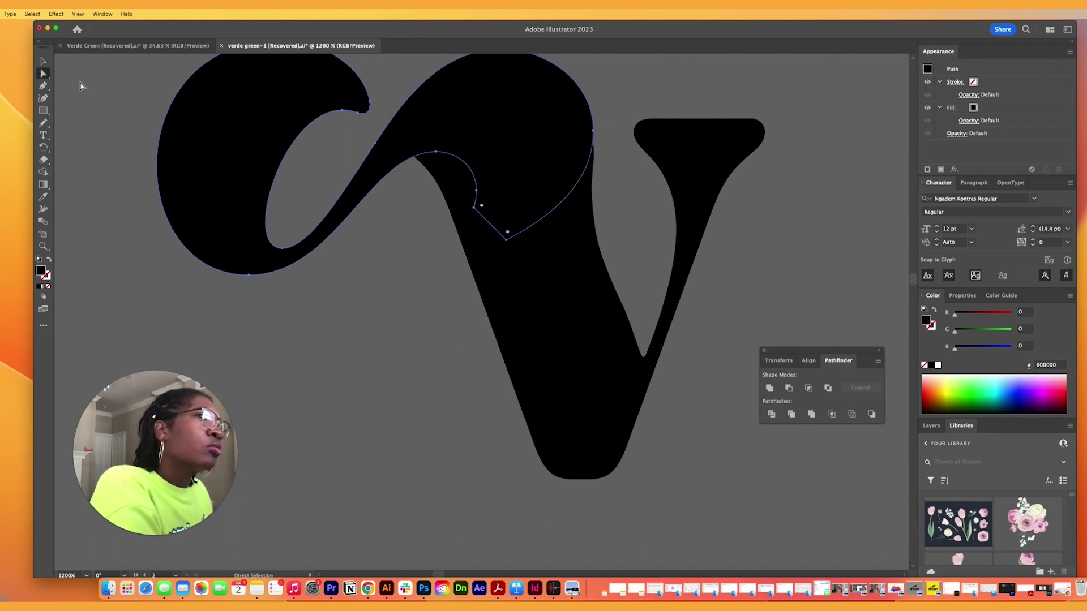
- Try to reshape the joint under the swash with Direct Selection and a Pencil stroke, undoing each change
left_click(399, 224)
mouse_move(437, 182)
left_mouse_down()
mouse_move(456, 157)
mouse_move(412, 160)
left_mouse_up()
key("super+z")
left_click(369, 182)
left_click(43, 123)
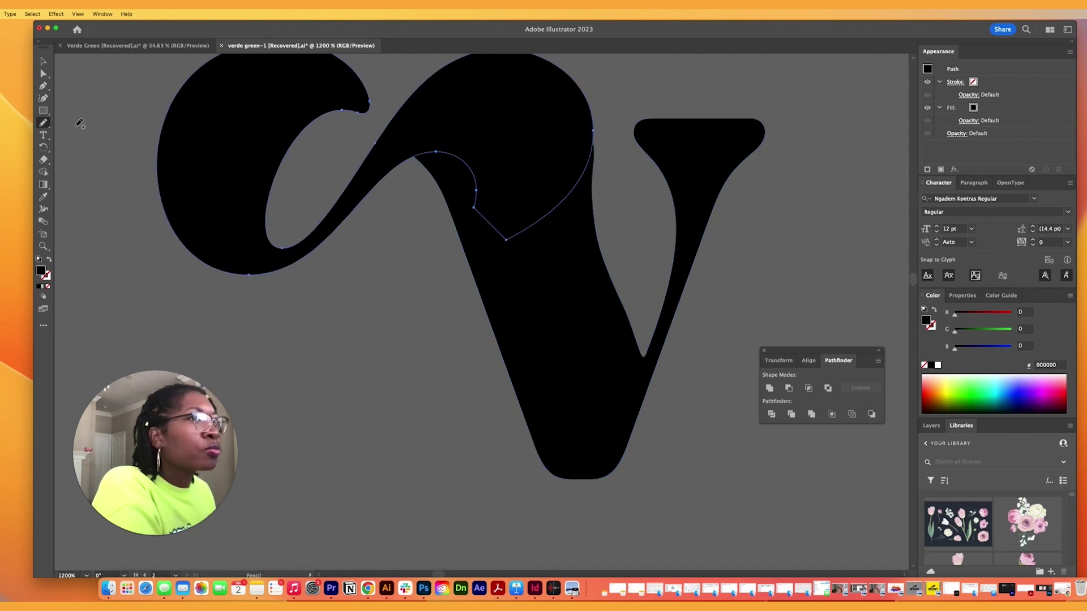
mouse_move(381, 180)
left_mouse_down()
mouse_move(442, 193)
mouse_move(405, 175)
left_mouse_up()
key("super+z")
- Select the "v" and smooth its thick stem's inner edge from the swash toward the crotch with several Pencil strokes
left_click(43, 123)
left_click(43, 73)
left_click(416, 161)
left_click(43, 74)
double_click(43, 123)
key("Escape")
left_click(43, 123)
left_click_drag(595, 229, 623, 308)
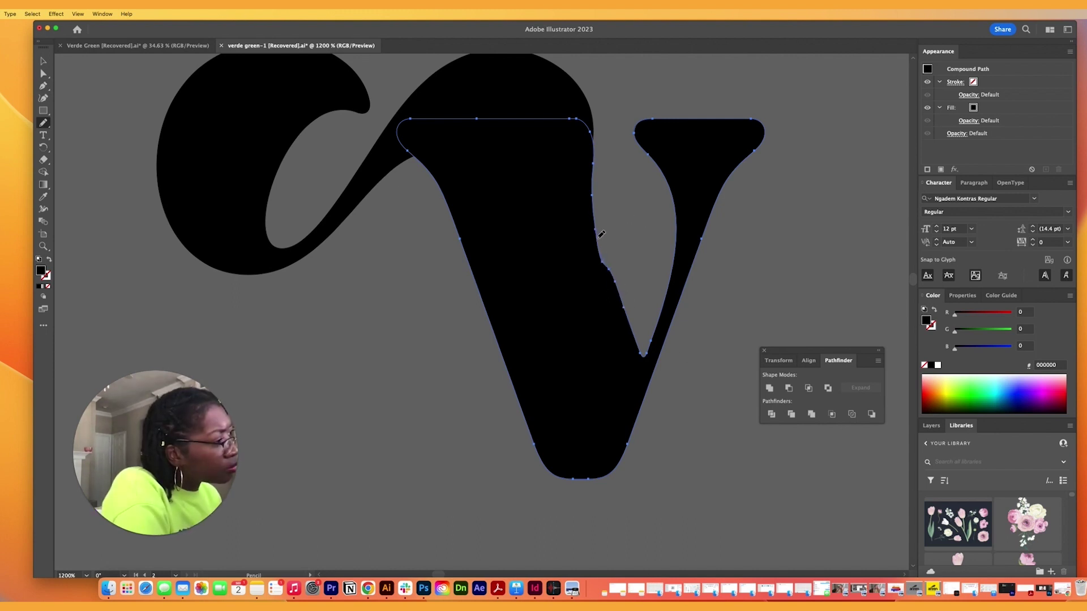
left_click_drag(593, 181, 602, 257)
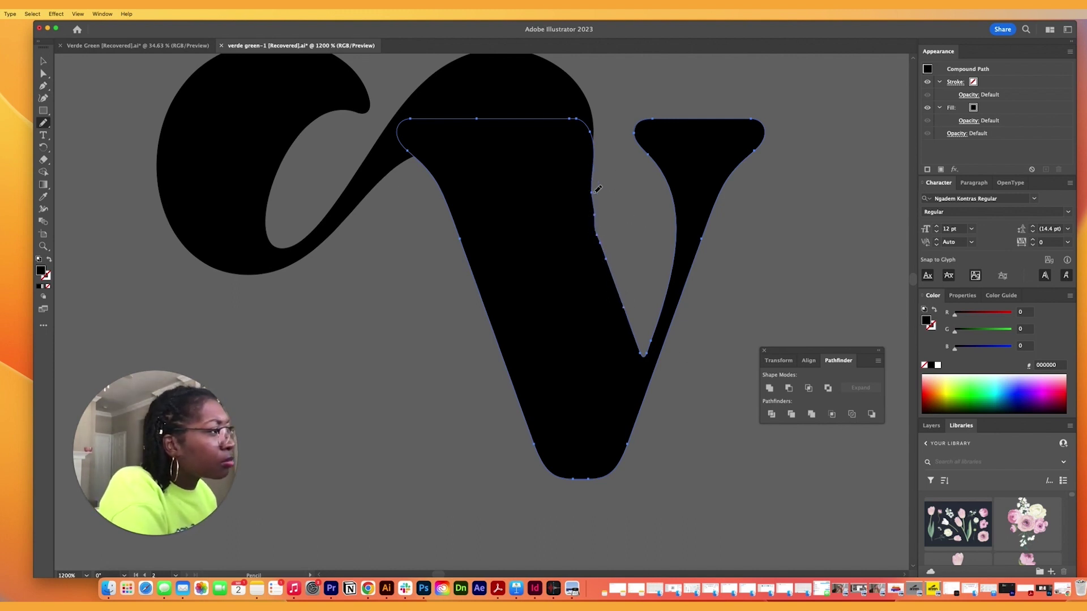
scroll(738, 226, "left", 4)
scroll(628, 107, "up", 8)
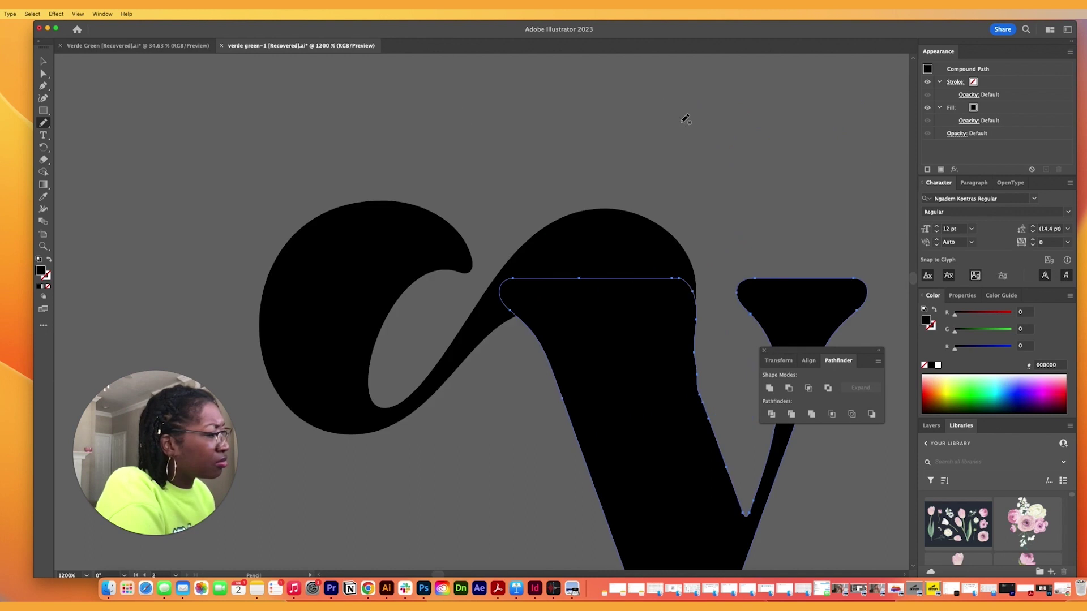
scroll(780, 92, "up", 4)
scroll(772, 95, "down", 5)
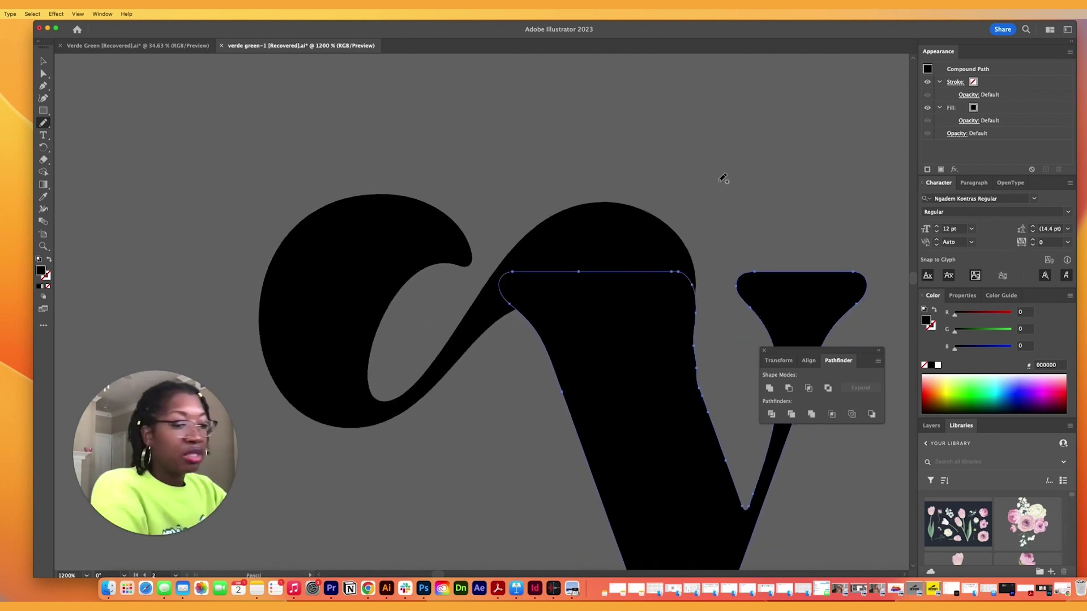
left_click_drag(694, 307, 696, 371)
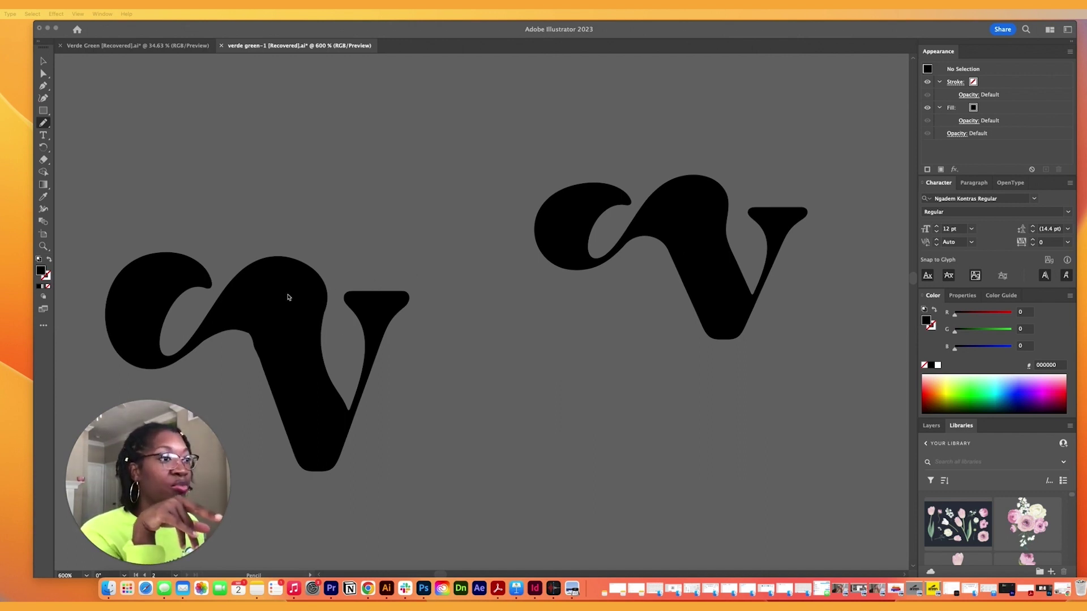
- Move the Pathfinder panel beside the joined "v"
left_click(46, 125)
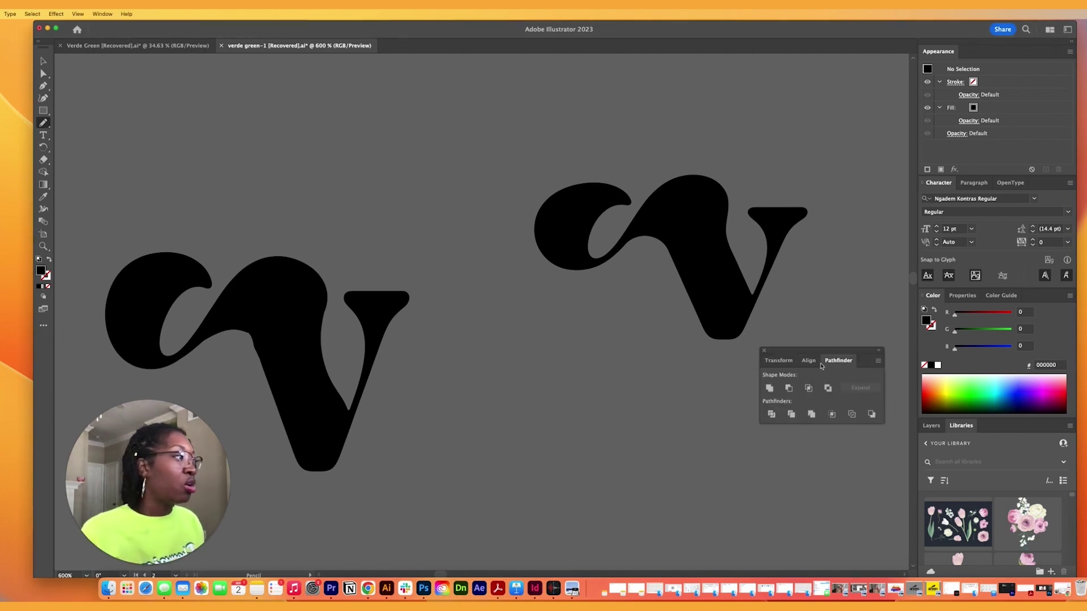
left_click_drag(811, 352, 474, 342)
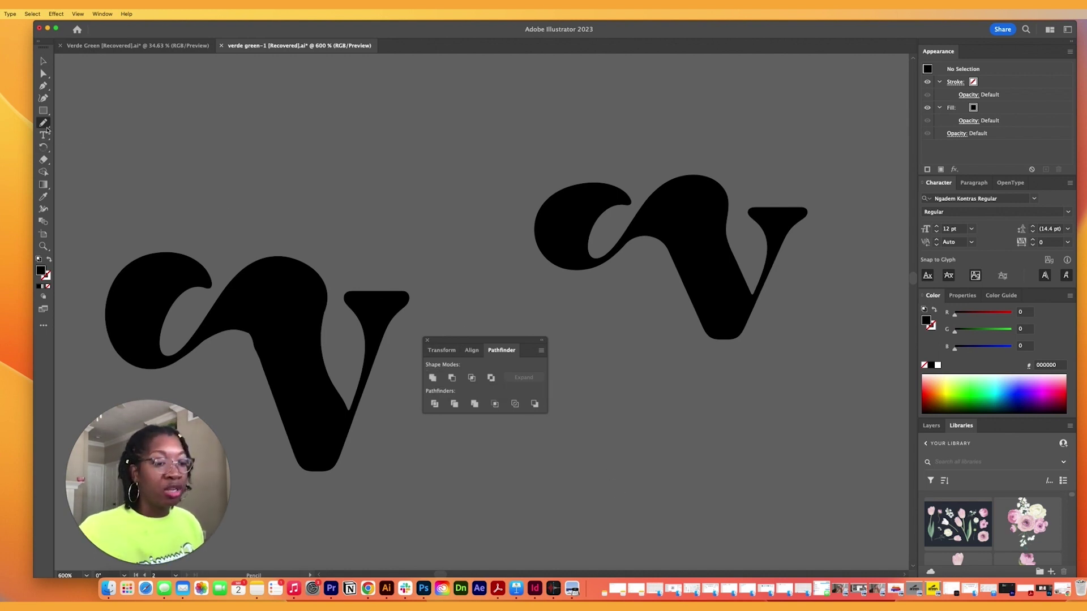
scroll(222, 313, "up", 1)
scroll(222, 313, "up", 1)
scroll(210, 288, "down", 1)
- Round the corner under the swash on the united "v" with the Pencil tool, clear the Pathfinder panel away, and undo the last stroke
left_click(41, 74)
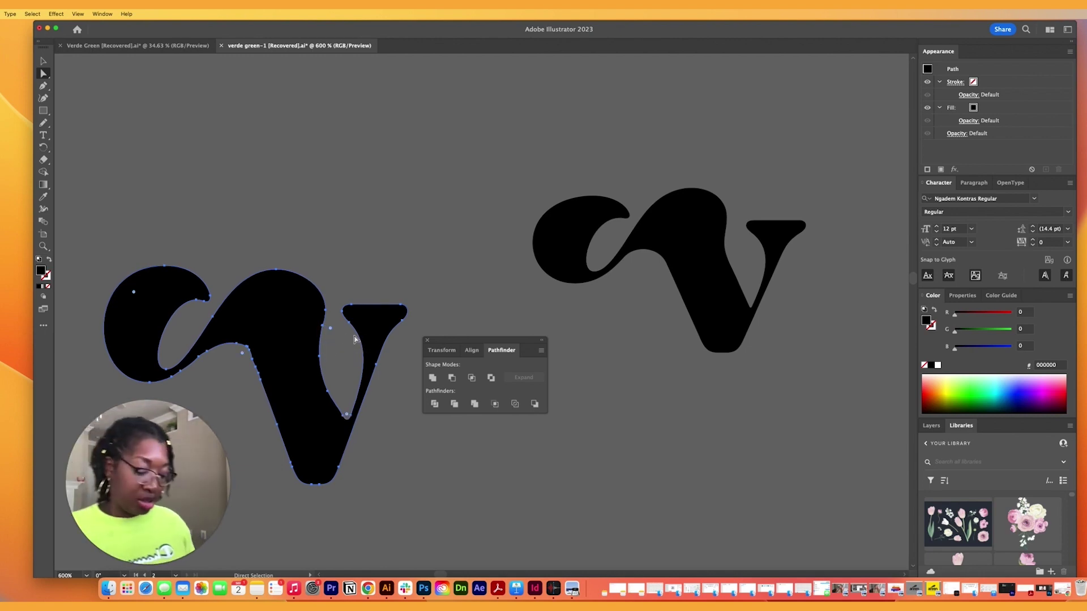
key("super+equal")
key("super+equal")
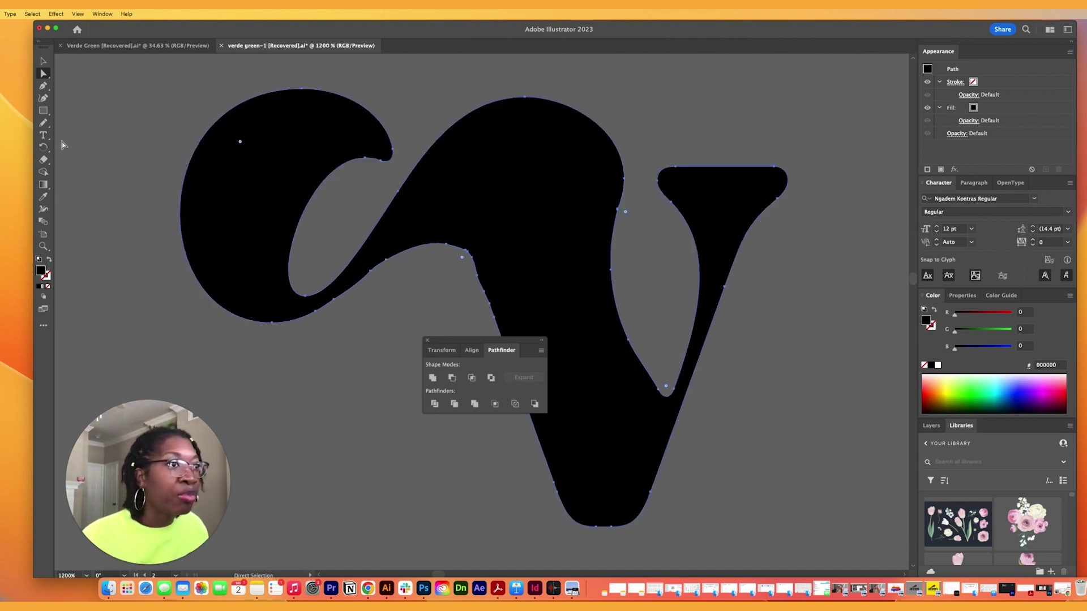
key("n")
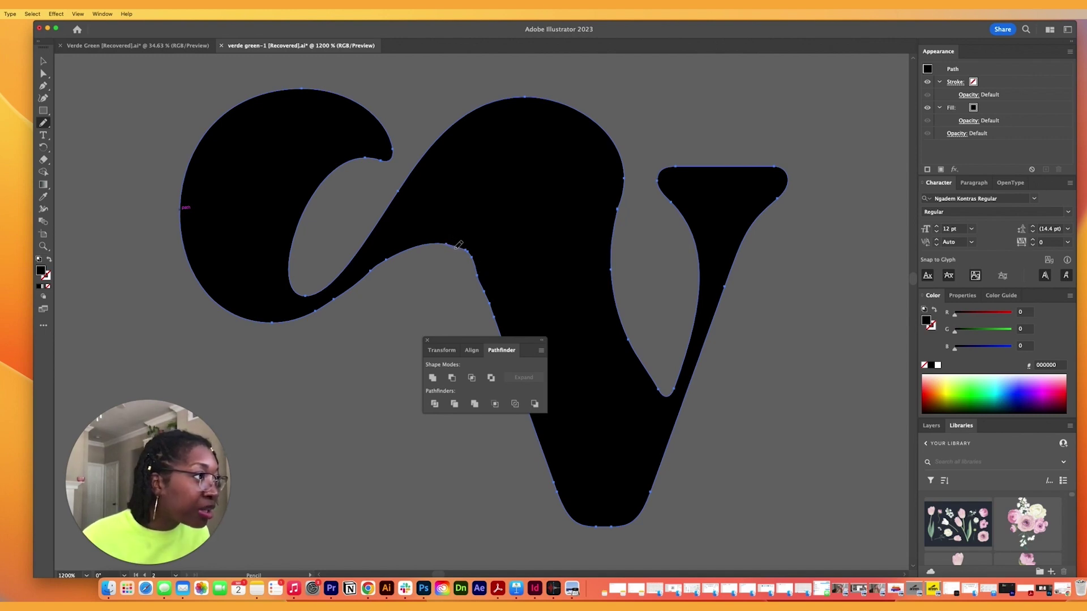
left_click_drag(474, 264, 477, 269)
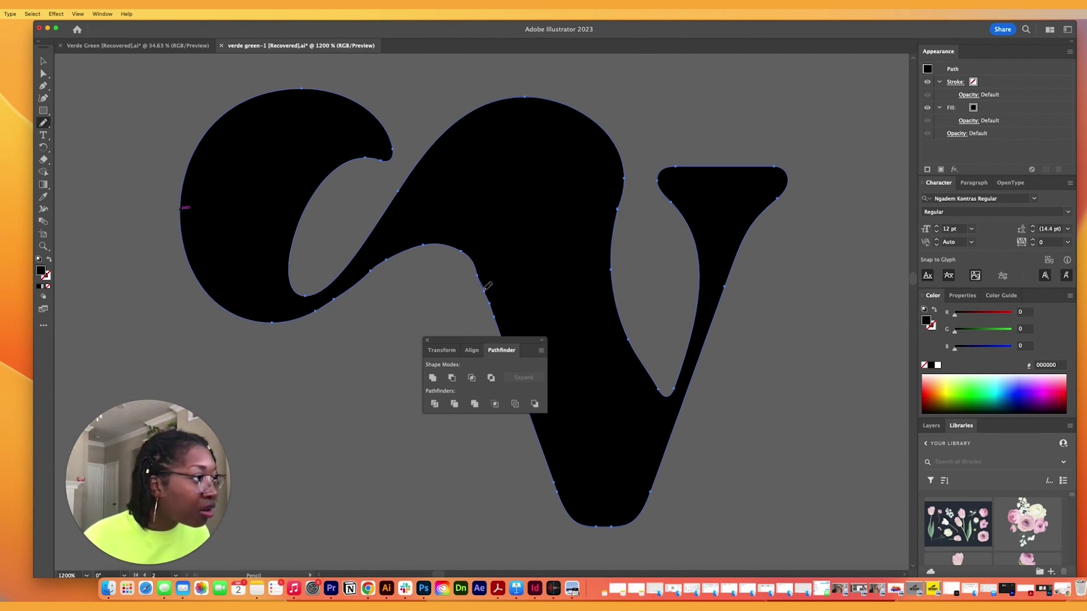
left_click_drag(465, 345, 794, 401)
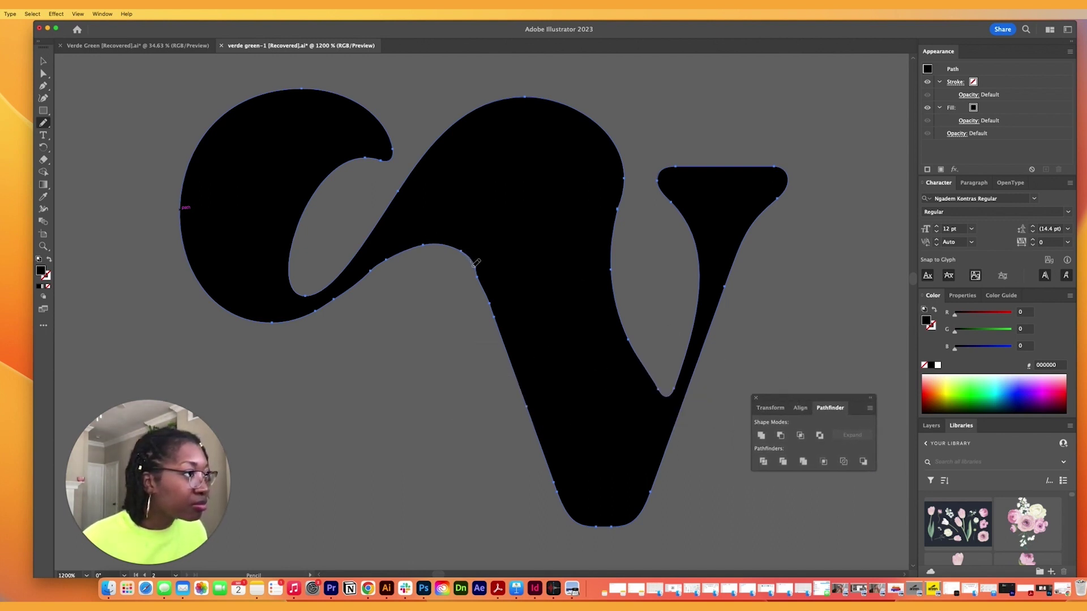
key("super+z")
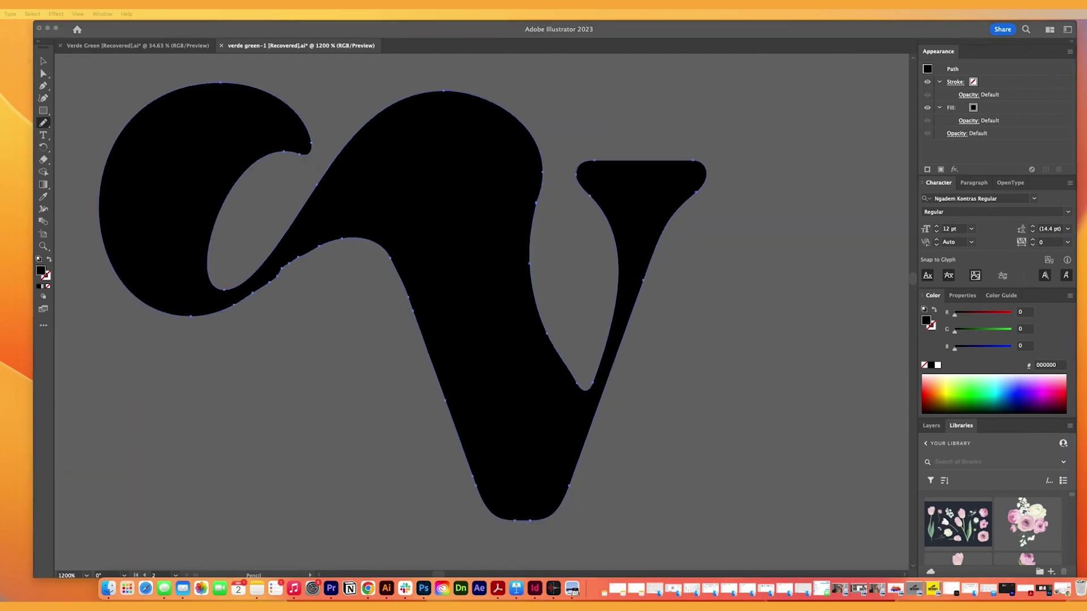
- Smooth the united "v" along the edge under the swash with several short Pencil strokes up to the stem's shoulder
left_click(378, 324)
key("super+equal")
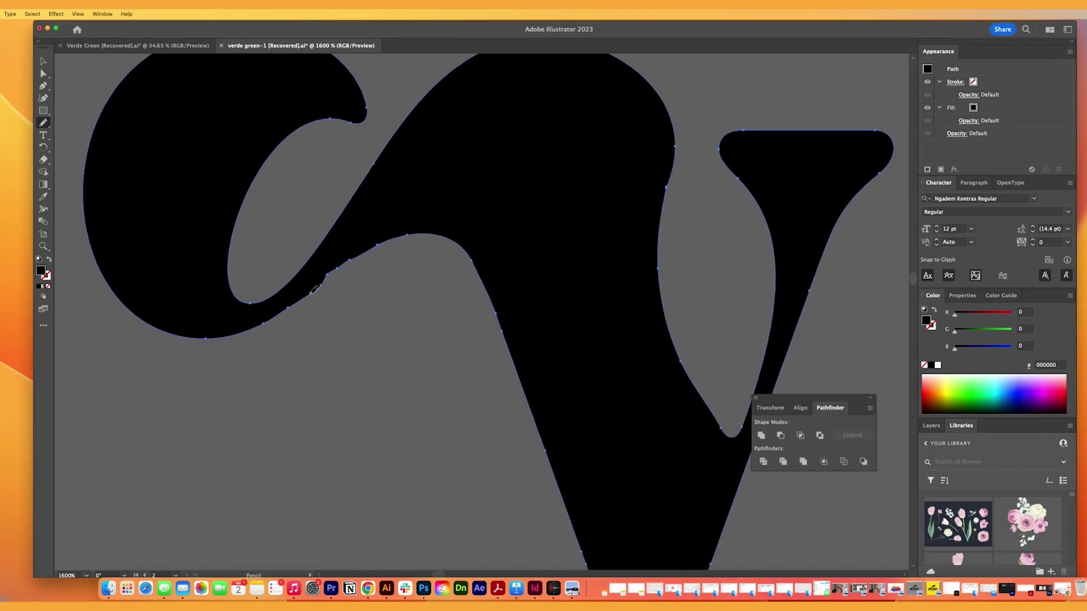
key("super+equal")
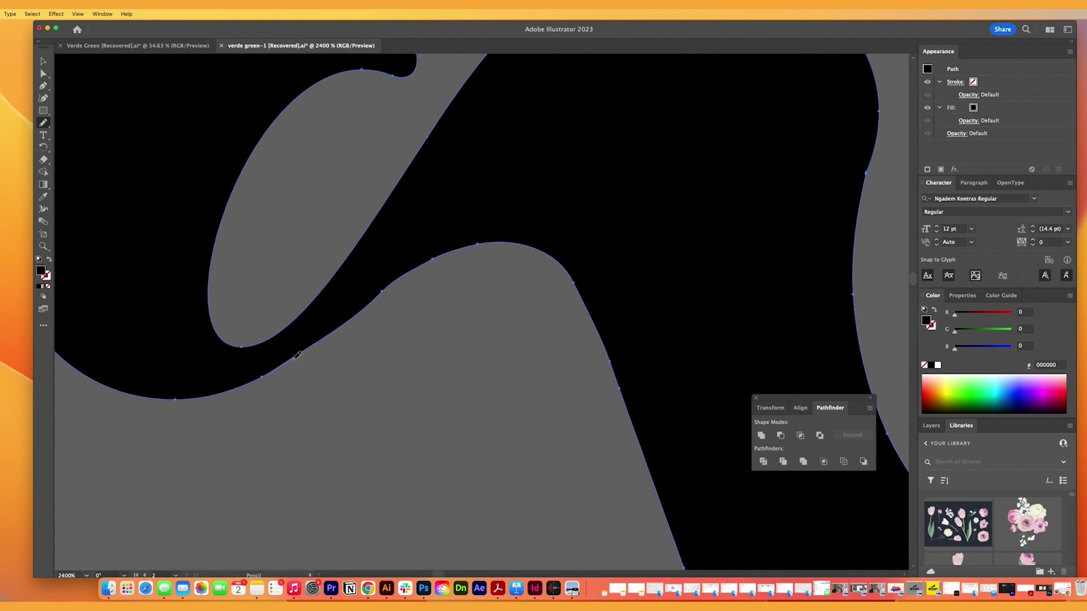
left_click_drag(294, 359, 301, 353)
mouse_move(439, 256)
left_mouse_down()
mouse_move(372, 301)
mouse_move(412, 273)
left_mouse_up()
mouse_move(480, 244)
left_mouse_down()
mouse_move(455, 248)
mouse_move(469, 244)
left_mouse_up()
key("super+minus")
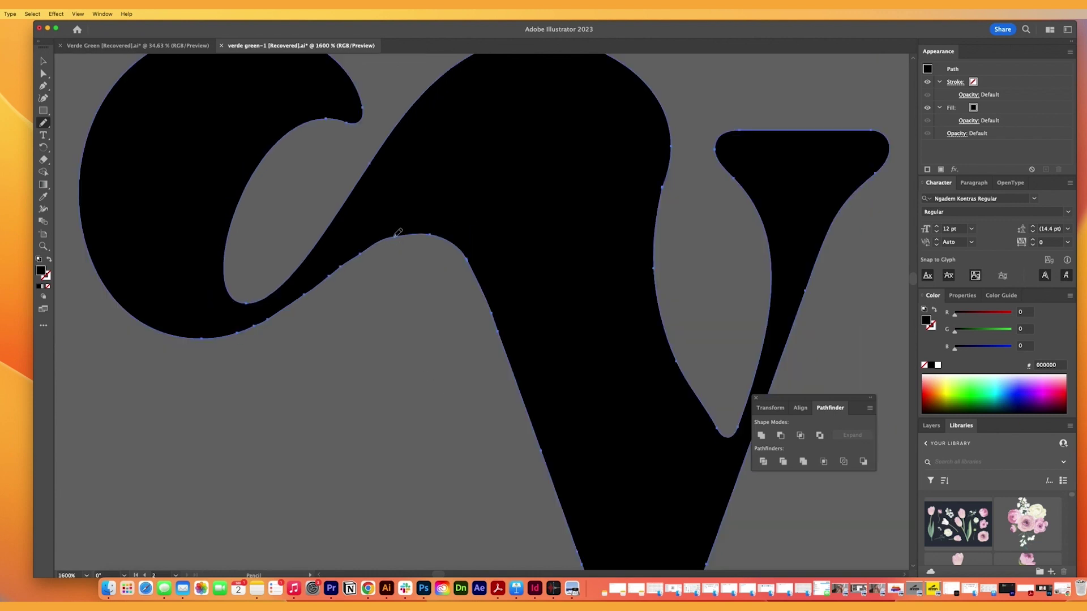
mouse_move(429, 232)
left_mouse_down()
mouse_move(347, 243)
mouse_move(341, 267)
mouse_move(367, 250)
left_mouse_up()
- Reshape the crotch of the "v" with Direct Selection, pulling it slightly deeper, and round it with a Pencil stroke
scroll(606, 370, "up", 3)
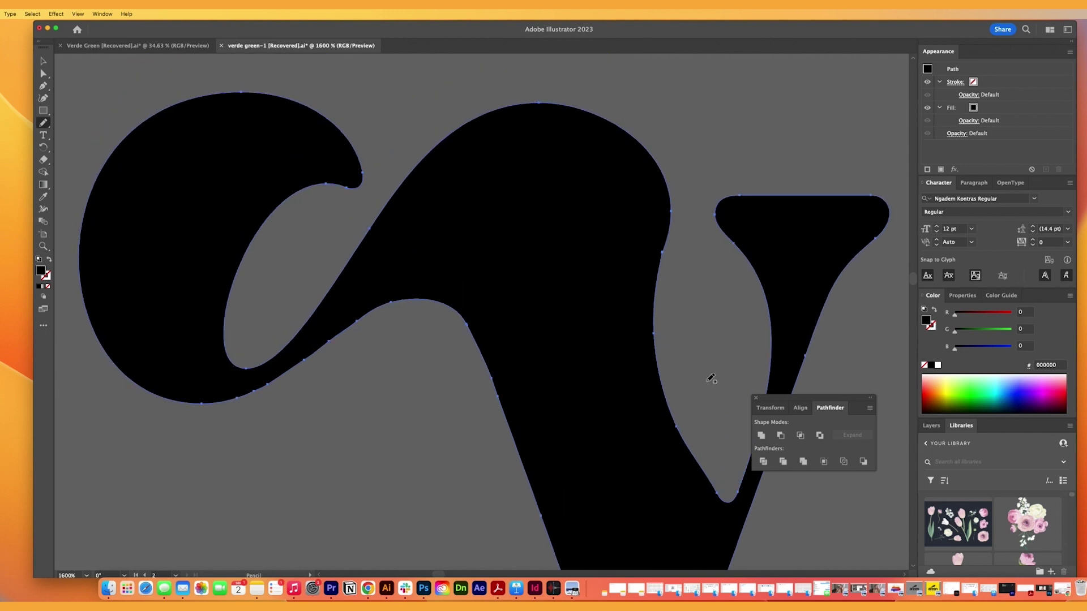
scroll(712, 376, "right", 5)
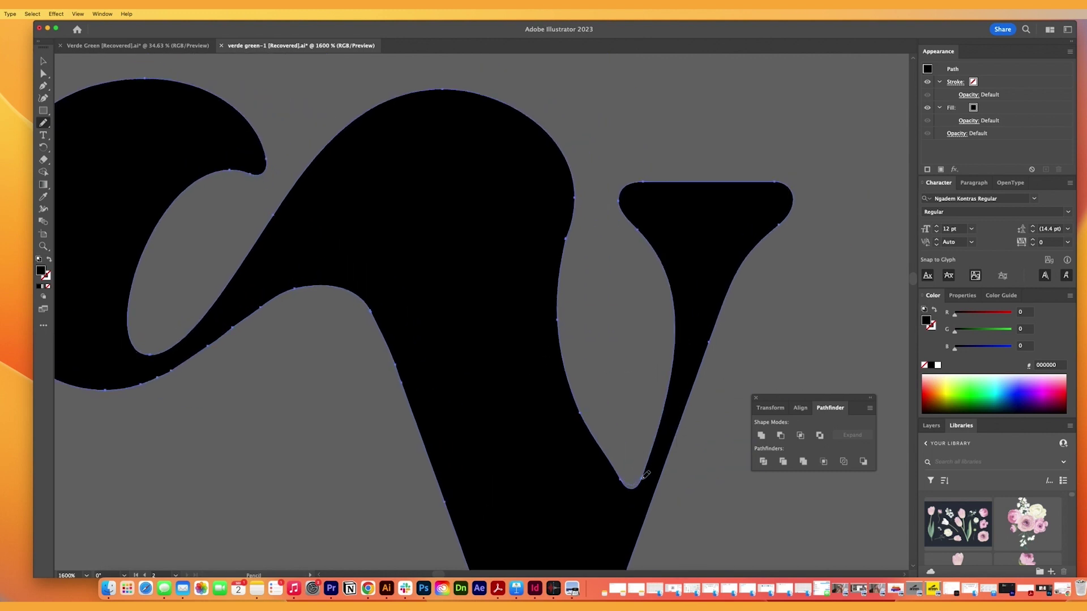
key("a")
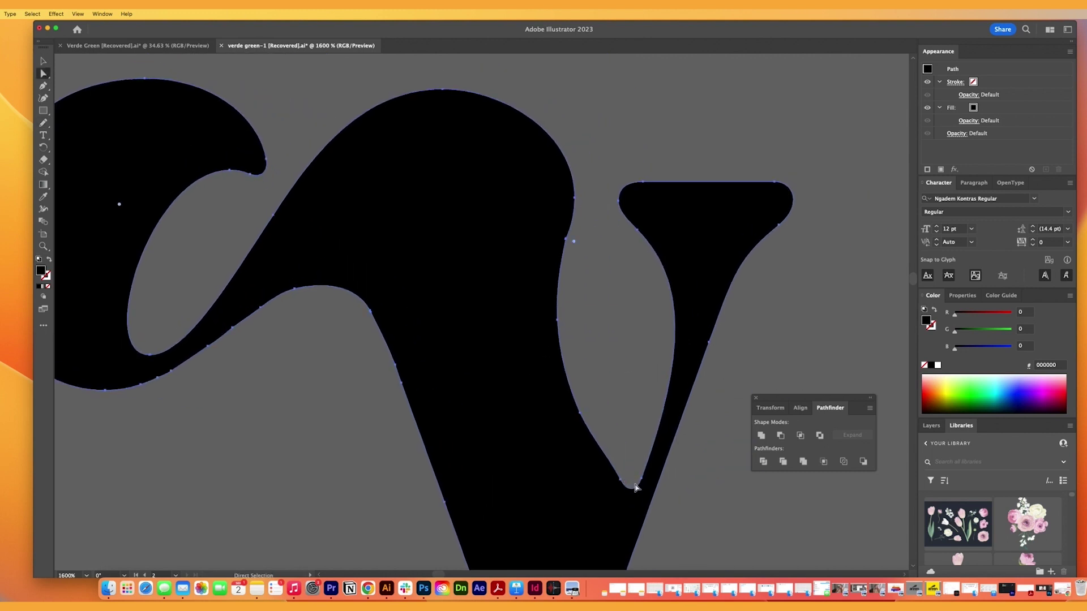
scroll(619, 332, "down", 5)
scroll(618, 332, "right", 1)
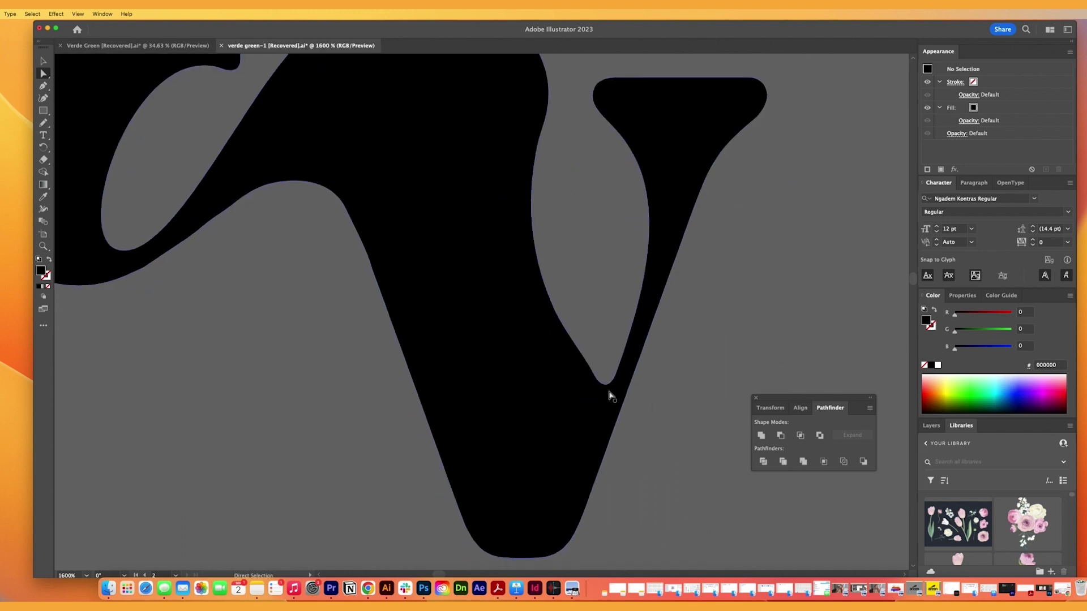
left_click_drag(611, 388, 611, 393)
left_click(660, 411)
left_click(594, 373)
left_click(595, 373)
key("n")
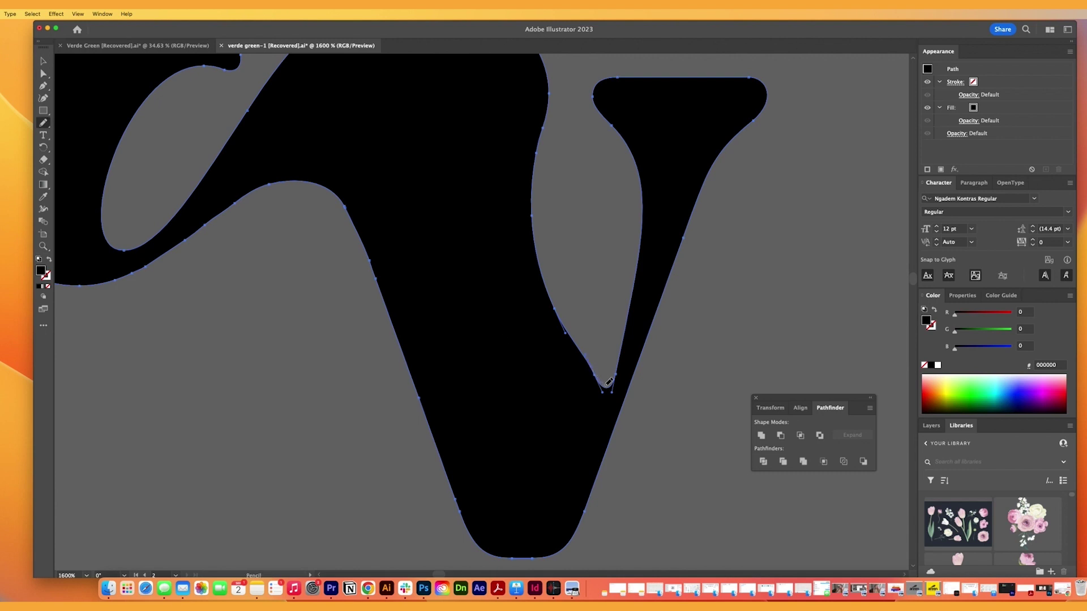
left_click_drag(615, 382, 615, 388)
left_click(42, 61)
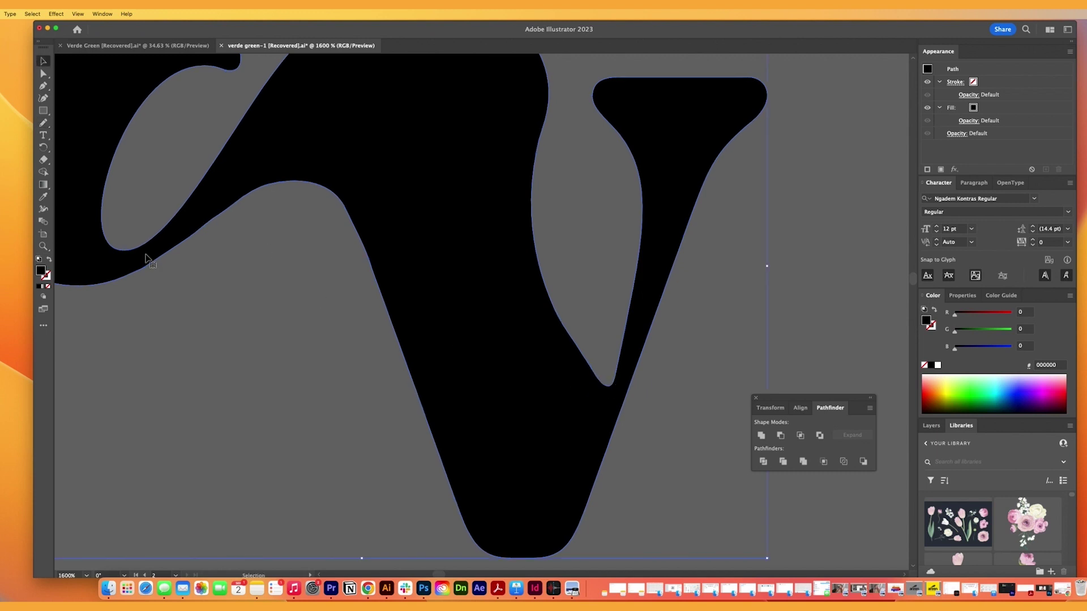
- Shift the swash's inner curve and its outer round curve slightly inward to the right with Direct Selection
key("super+minus")
key("super+minus")
key("a")
left_click(355, 258)
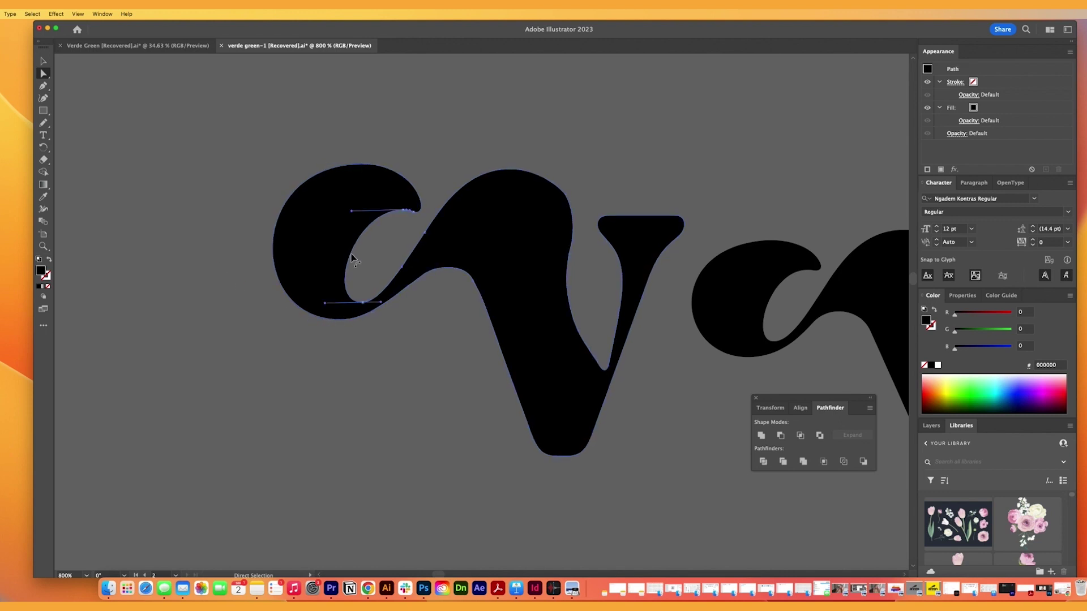
left_click_drag(355, 258, 360, 258)
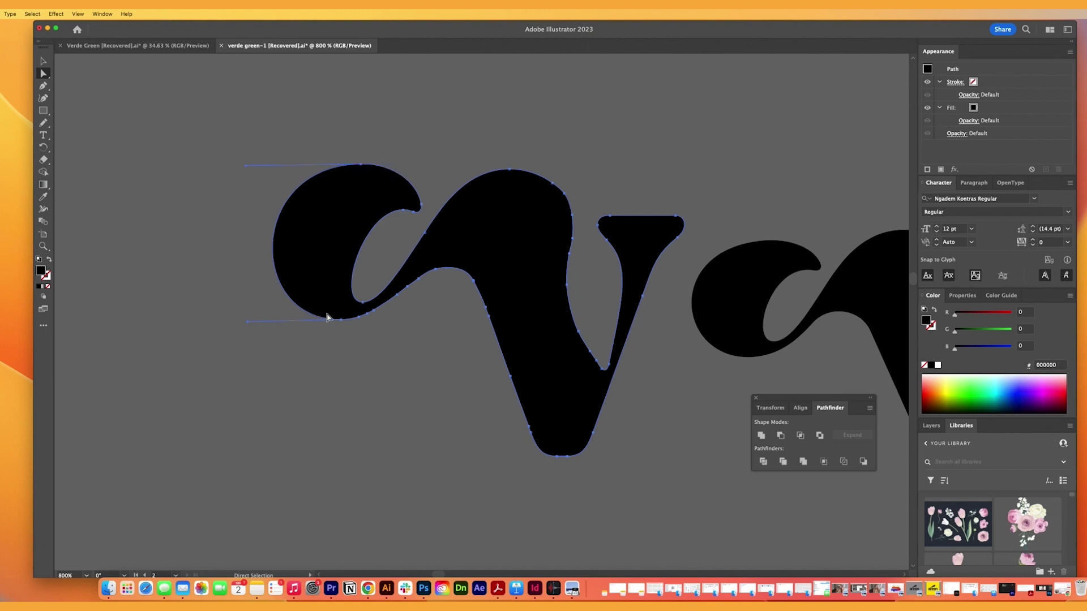
left_click_drag(274, 266, 283, 264)
left_click(359, 256)
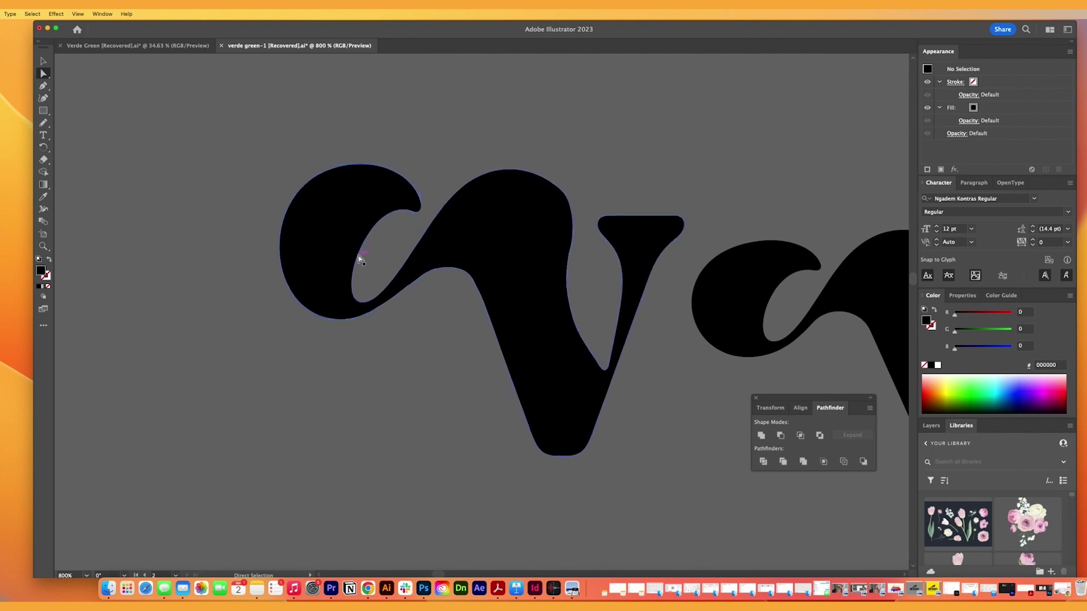
left_click(325, 241)
key("v")
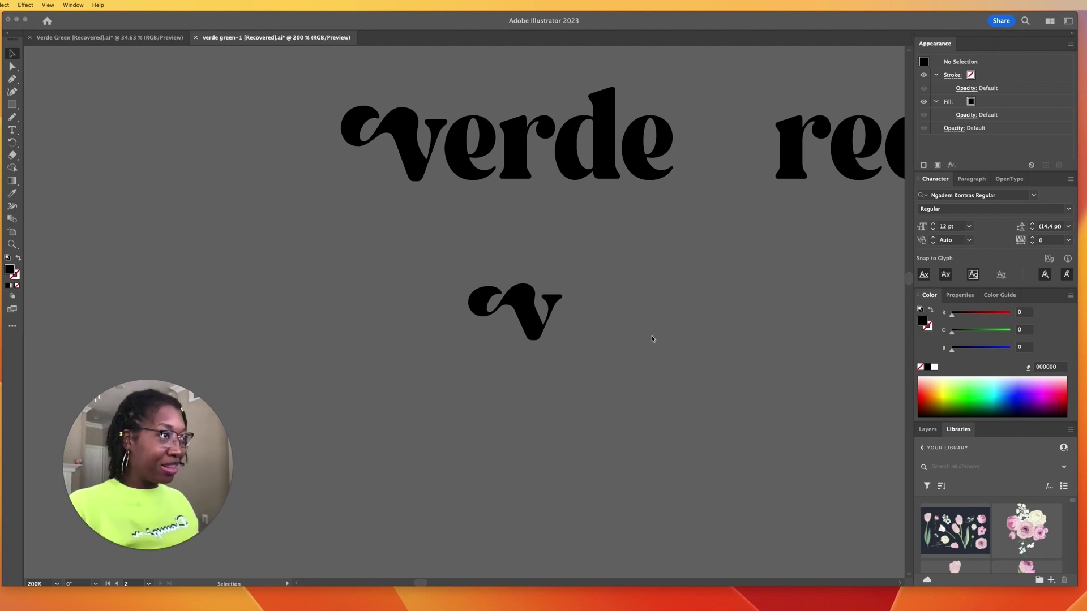
- Show the Pathfinder panel and move the small swashed "v" up in front of the "verde" wordmark
key("super+shift+F9")
left_click(490, 298)
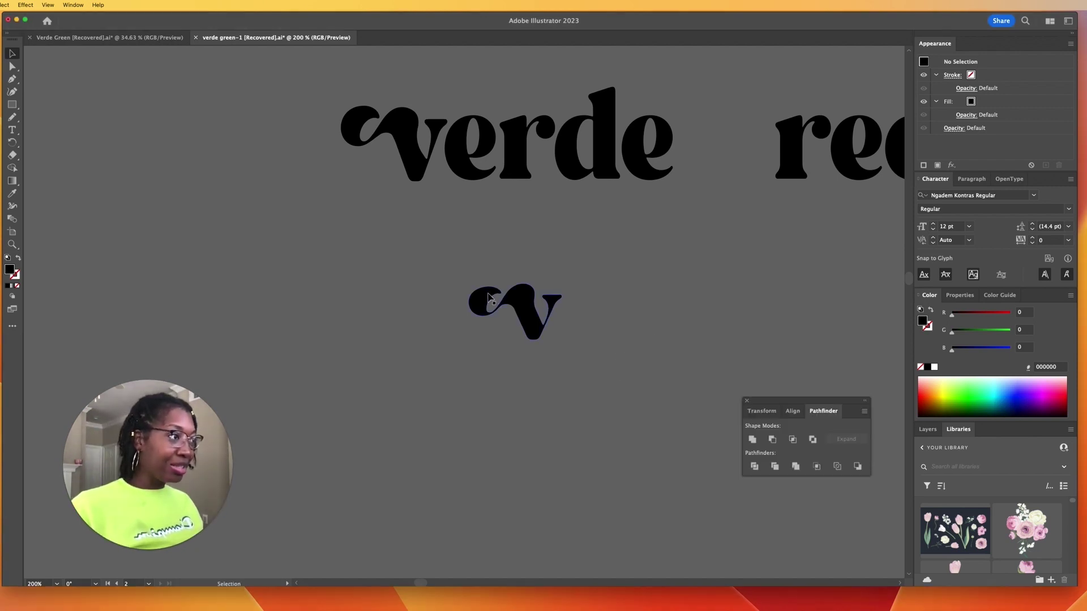
left_click_drag(521, 298, 249, 123)
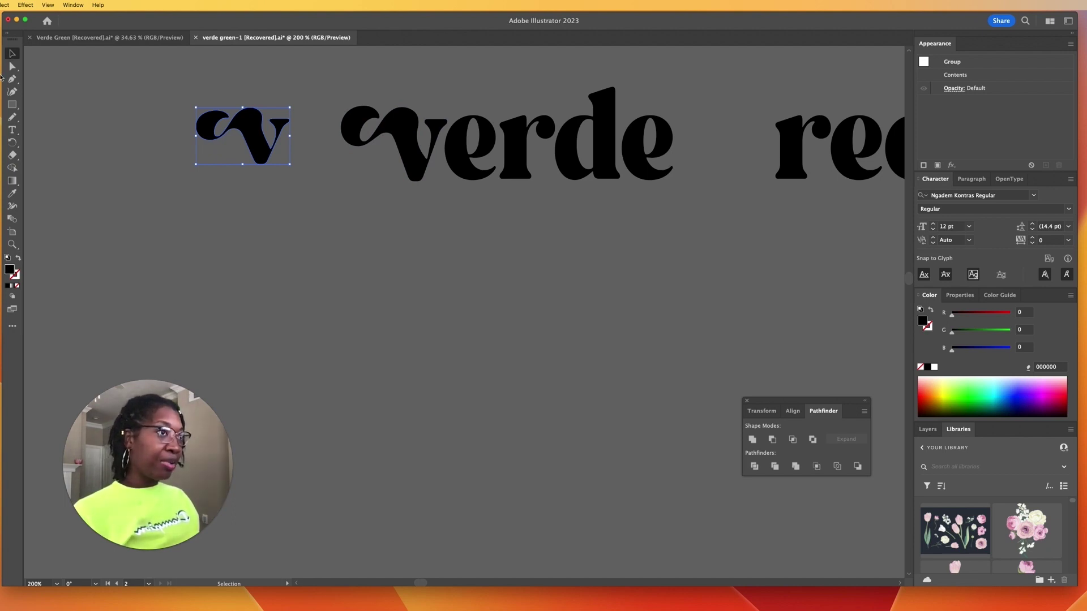
left_click(570, 308)
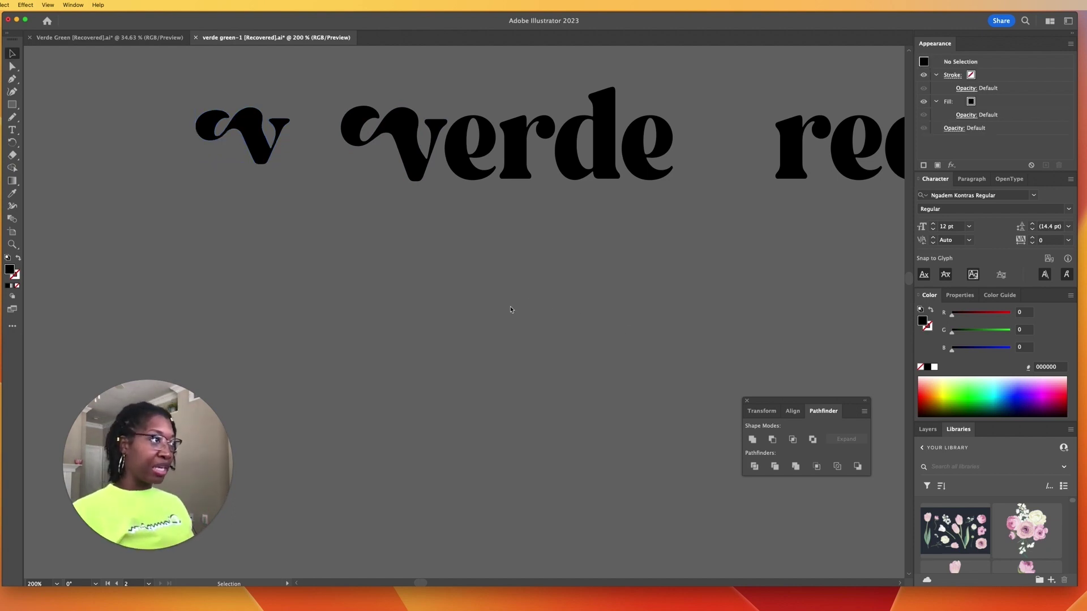
- Select all letters of "green" in the guide-aligned wordmark and move them beneath "verde" to make a stacked version
left_click_drag(614, 236, 519, 330)
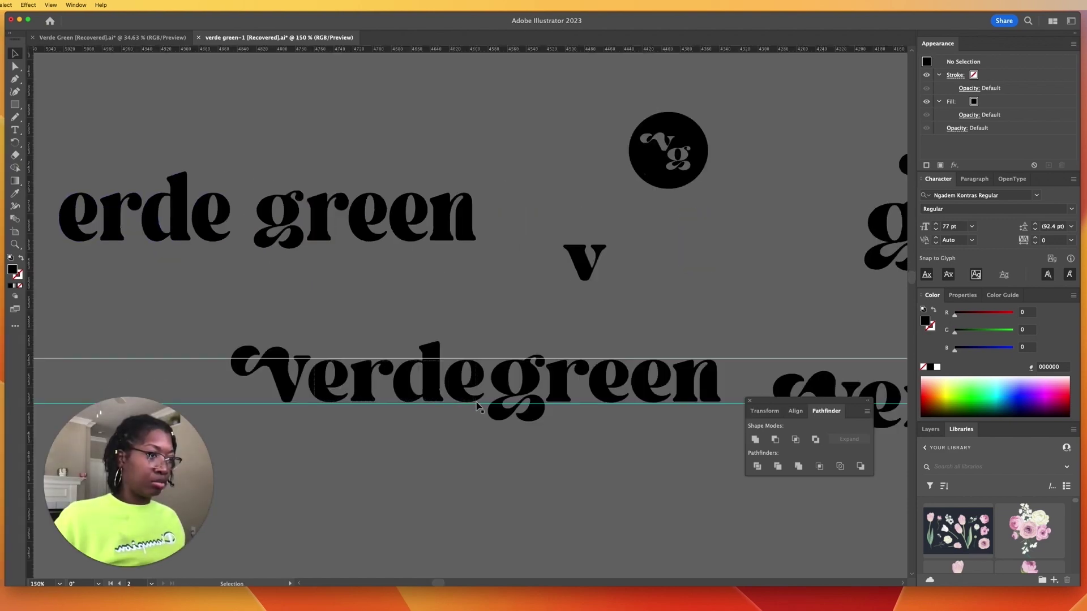
left_click_drag(476, 402, 478, 398)
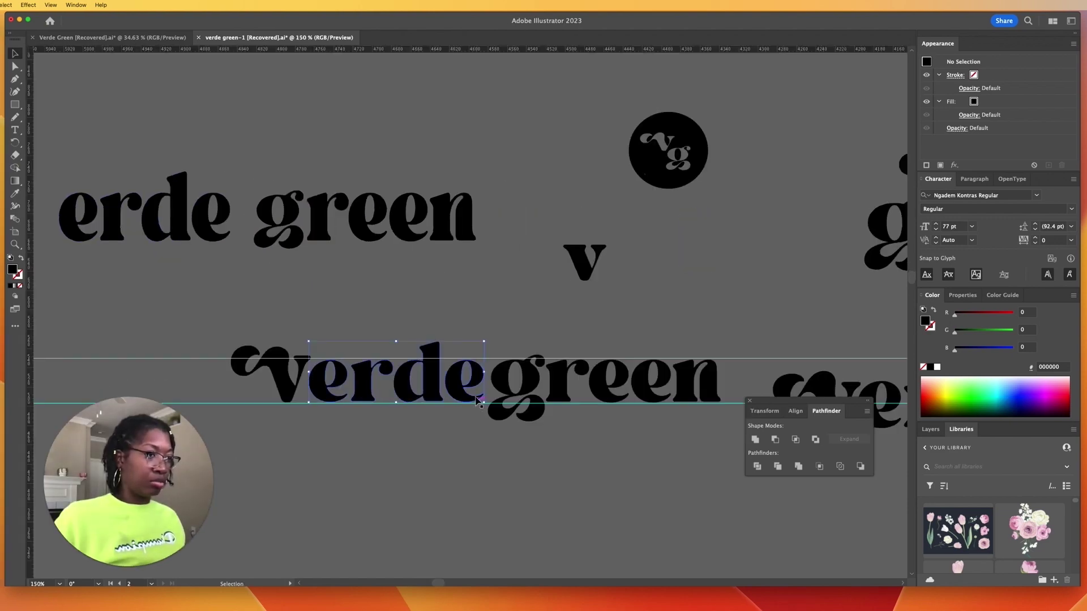
left_click(491, 300)
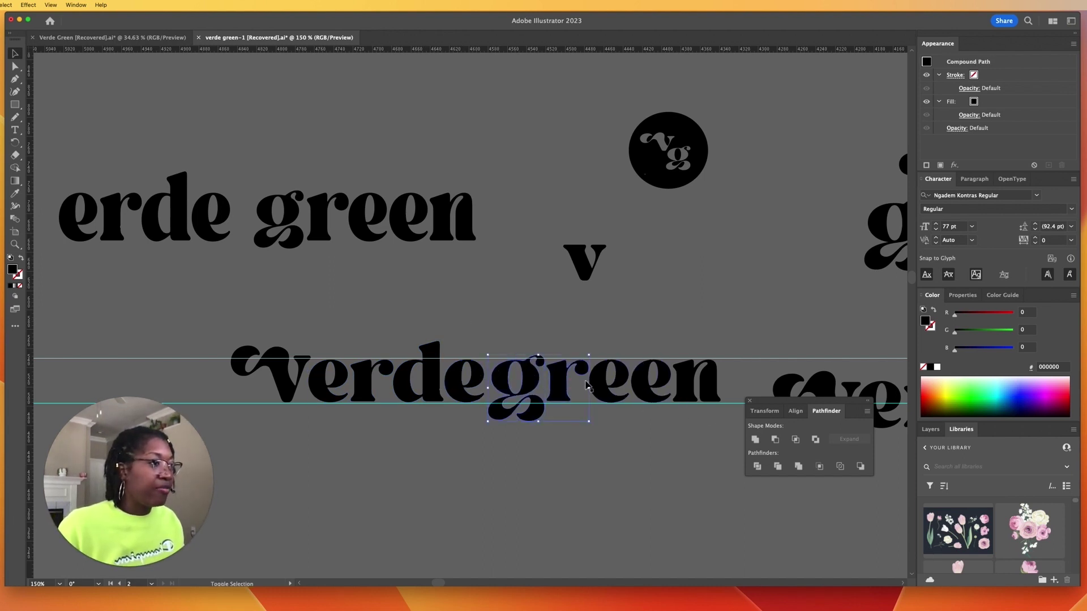
left_click(642, 380, "shift")
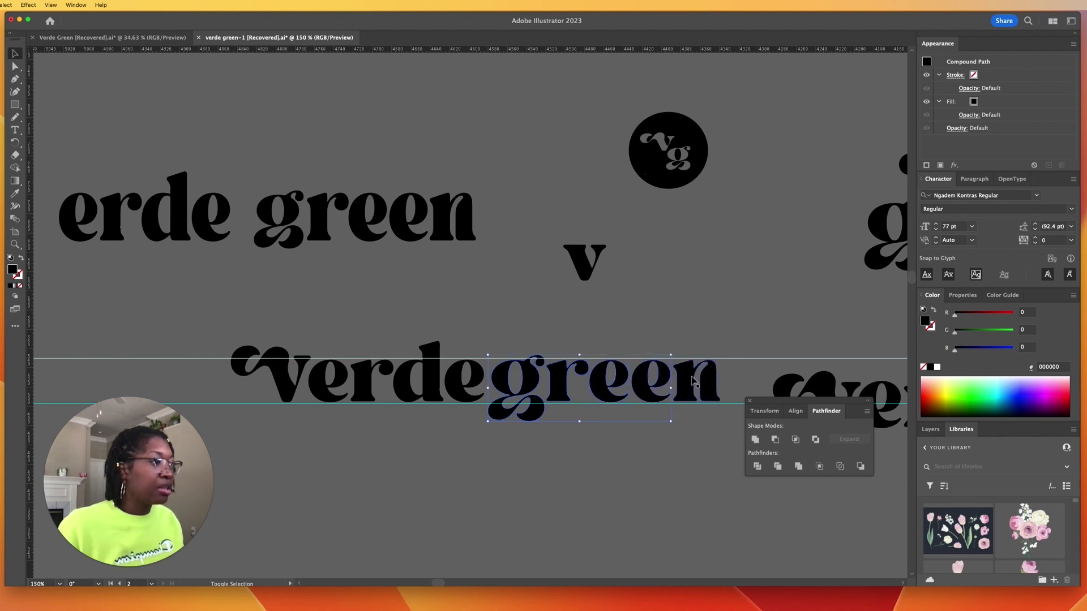
left_click_drag(690, 389, 512, 440)
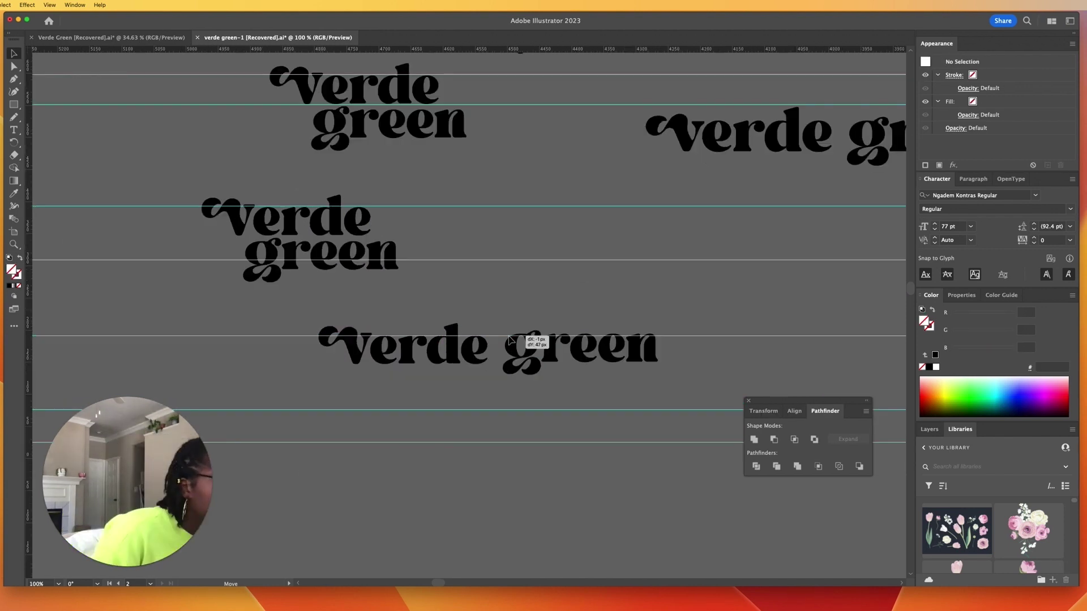
- Pull the two "e" letters out of "green" in the horizontal wordmark and replace them with pasted copies
left_click_drag(514, 340, 510, 338)
left_click_drag(520, 411, 490, 336)
left_click(581, 354)
left_click_drag(583, 357, 731, 511)
key("super+v")
left_click_drag(465, 318, 581, 353)
key("super+v")
left_click_drag(463, 315, 606, 349)
left_click(651, 352)
left_click(553, 351)
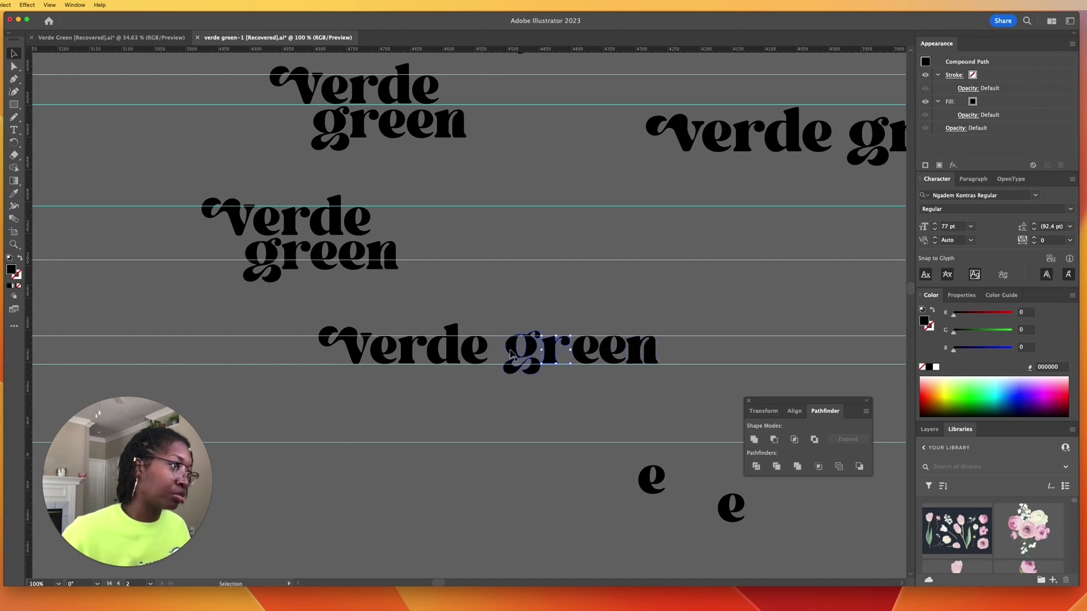
left_click(666, 390)
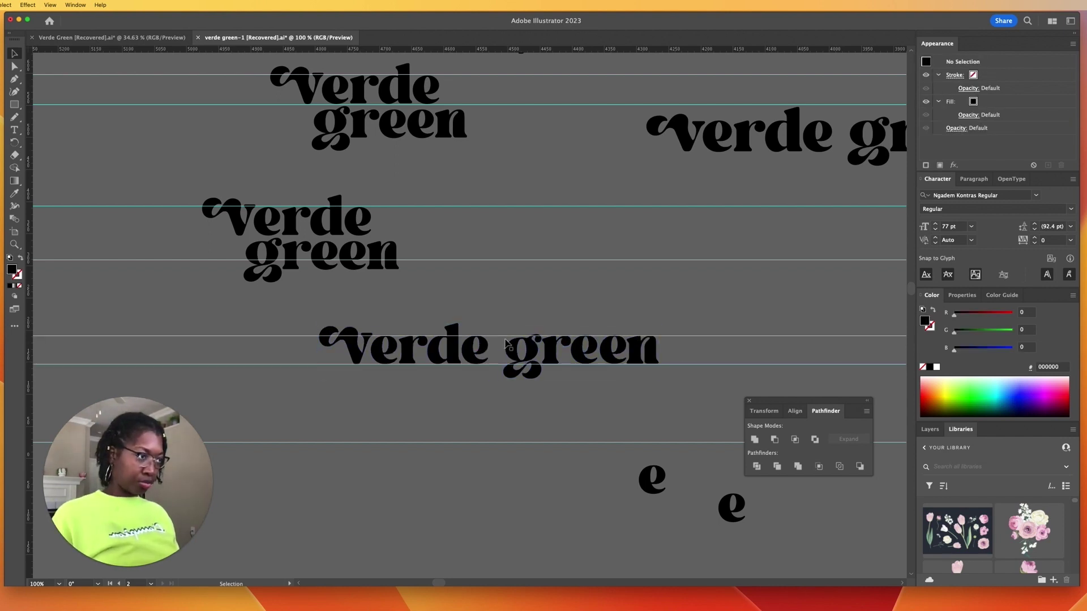
- Move the stacked "verde green" above the horizontal wordmark, with its guides, out to the right side of the canvas
left_click_drag(664, 368, 514, 341)
left_click_drag(408, 279, 224, 201)
left_click_drag(248, 221, 843, 311)
left_click(372, 372)
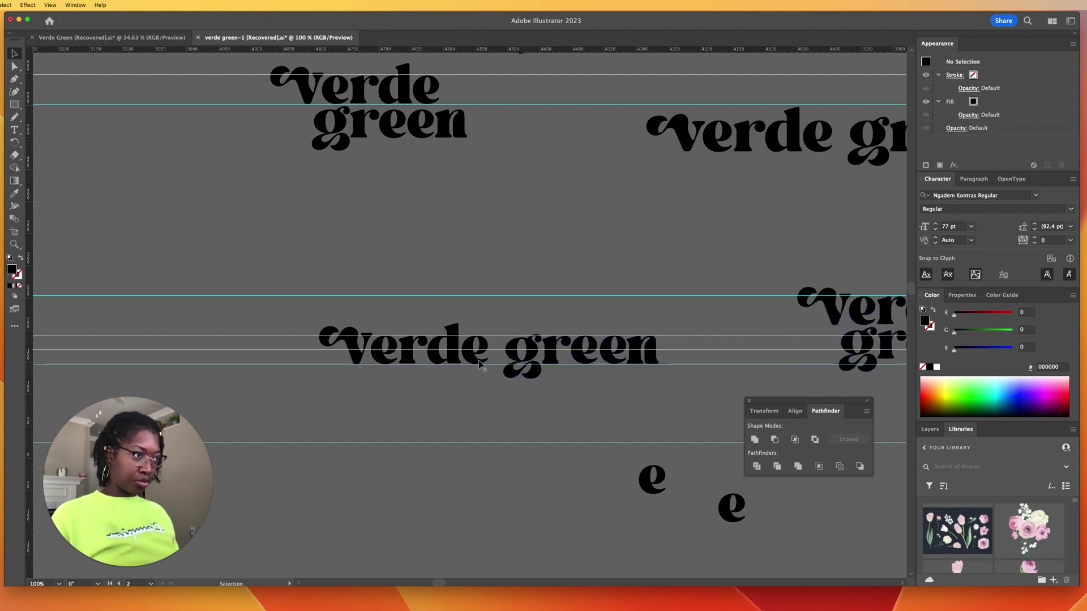
- Copy the horizontal "verde green" wordmark with its guides and place the pasted copy above the original
left_click_drag(660, 371, 652, 370)
left_click_drag(485, 288, 513, 334)
left_click_drag(663, 372, 674, 378)
key("super+c")
left_click(328, 239)
key("super+v")
key("Return")
left_click_drag(308, 312, 698, 385)
key("super+c")
mouse_move(453, 331)
left_mouse_down()
mouse_move(452, 308)
mouse_move(457, 319)
left_mouse_up()
scroll(452, 308, "up", 1)
key("super+v")
left_click_drag(439, 373, 373, 265)
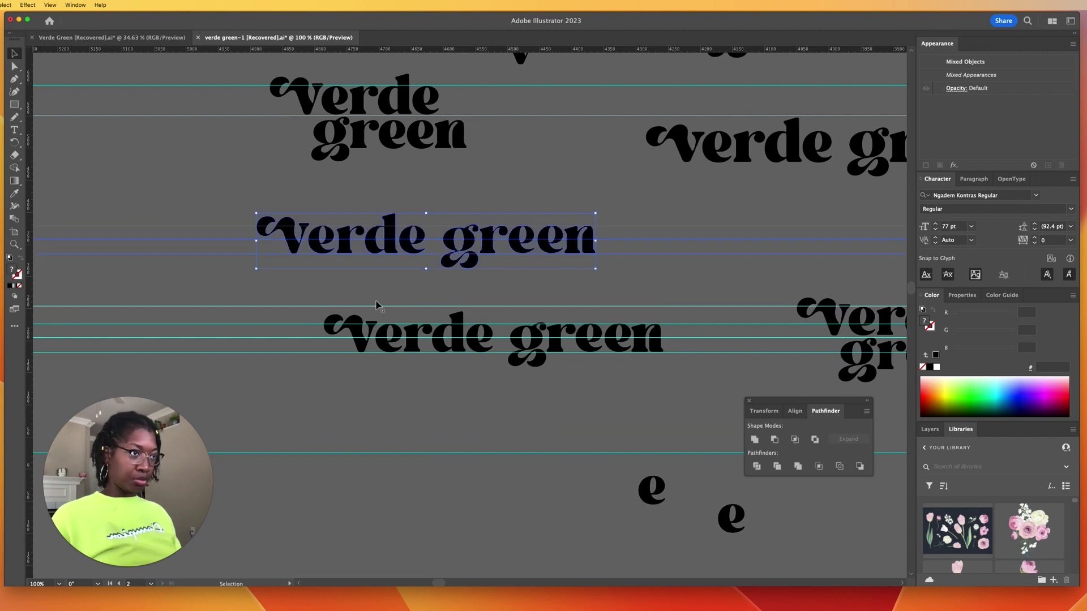
- Place another copy of the horizontal wordmark in the empty area to the left of the existing versions
scroll(376, 303, "left", 8)
left_click(609, 303)
scroll(609, 302, "right", 3)
left_click_drag(459, 220, 566, 289)
left_click_drag(518, 253, 145, 242)
left_click_drag(627, 302, 562, 270)
left_click(491, 207)
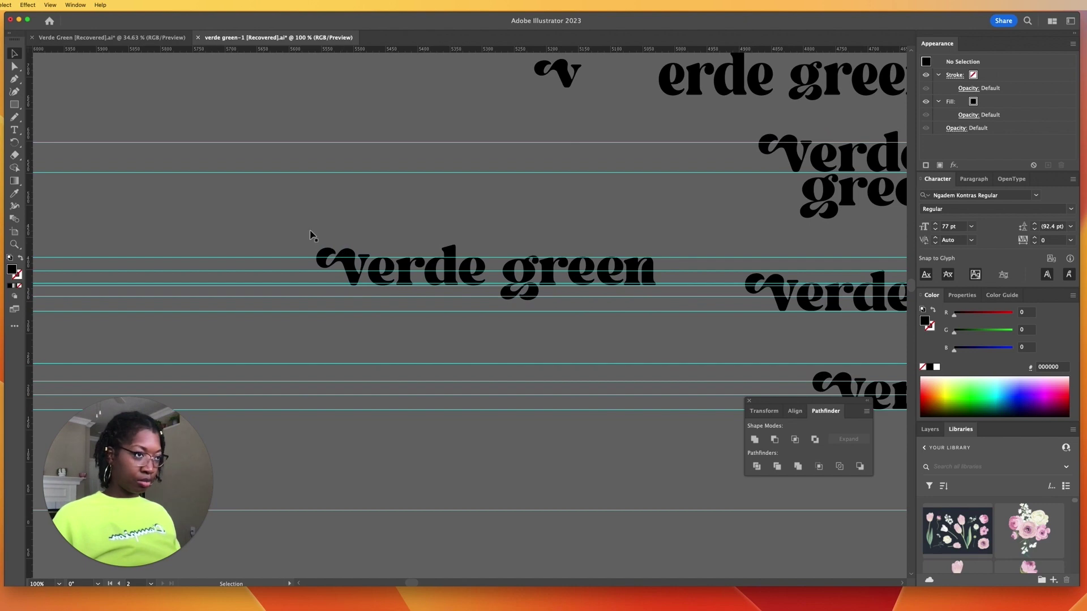
- Delete the horizontal guides around the left wordmark copy one by one and undo the last two actions
left_click(332, 311)
key("Delete")
left_click(329, 296)
key("Delete")
left_click(327, 285)
key("Delete")
left_click(305, 257)
key("Delete")
left_click(305, 270)
key("Delete")
left_click(351, 363)
key("Delete")
left_click(358, 382)
key("Delete")
left_click(363, 395)
key("Delete")
key("super+z")
key("super+z")
- Arrange the left wordmark copy as stacked versions with a smaller "verde" set tightly above "green"
left_click_drag(492, 279, 445, 255)
left_click(531, 371)
left_click_drag(357, 283, 423, 283)
left_click(445, 357)
left_click_drag(359, 248, 519, 288)
left_click_drag(447, 276, 458, 279)
left_click(396, 385)
left_click_drag(441, 381, 397, 368)
left_click_drag(563, 128, 643, 126)
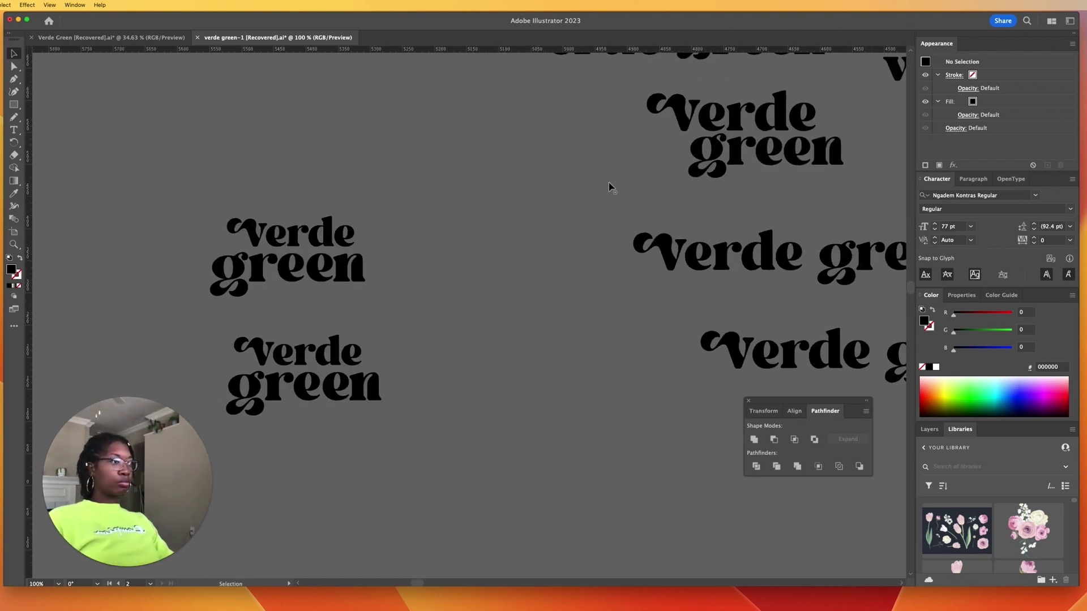
- Place the round "vg" badge beside the stacked wordmarks and delete the leftover horizontal guide crossing them
scroll(674, 316, "right", 4)
left_click_drag(507, 222, 630, 261)
left_click(665, 277)
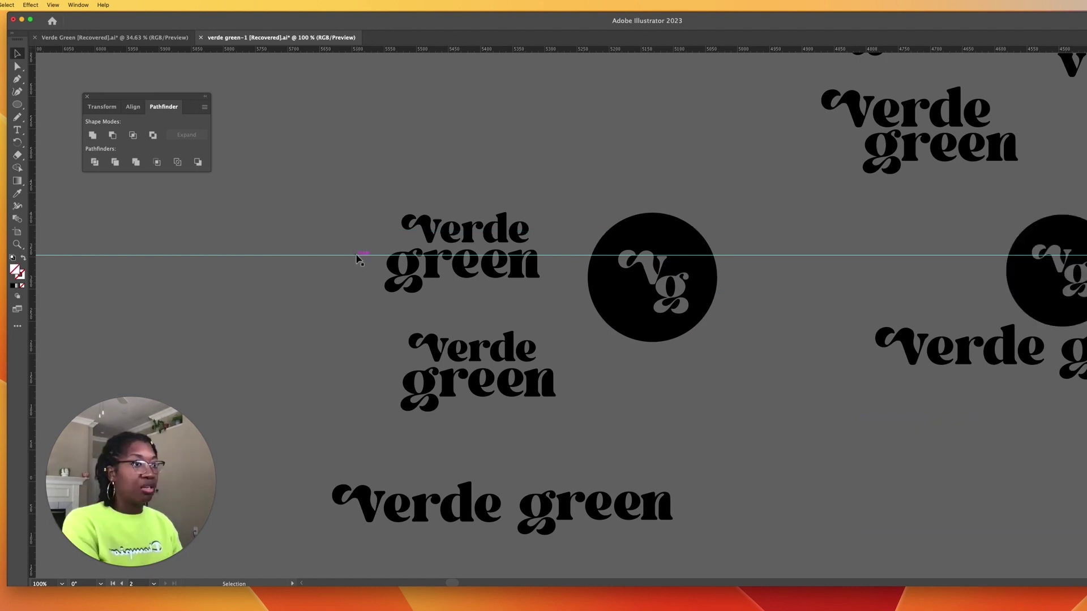
left_click(357, 255)
key("Delete")
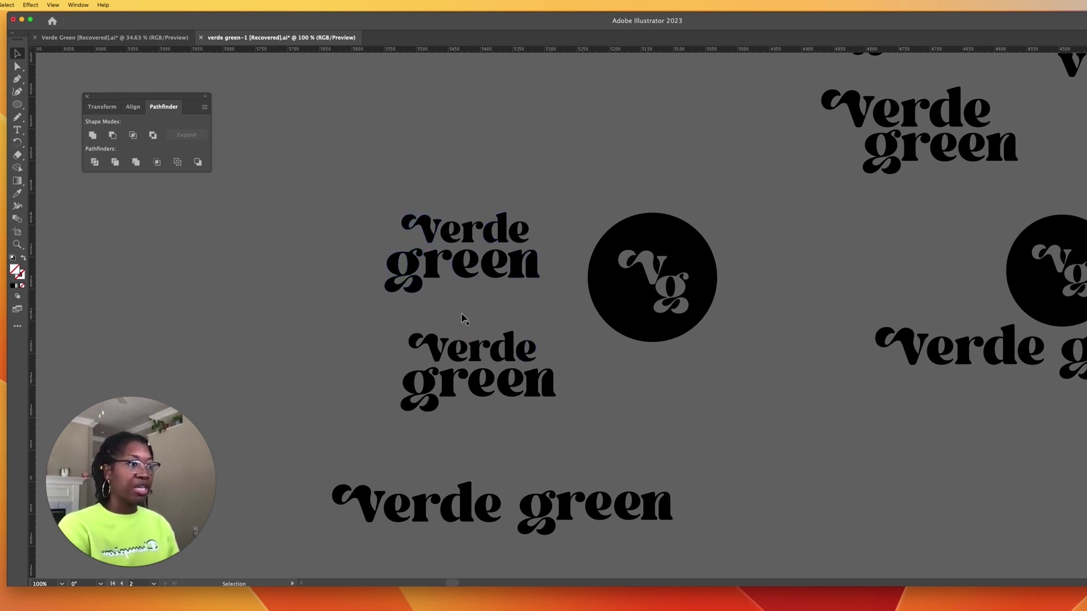
- Move the lower stacked wordmark off to the far left and bring the upper one down above the horizontal wordmark
scroll(475, 252, "down", 1)
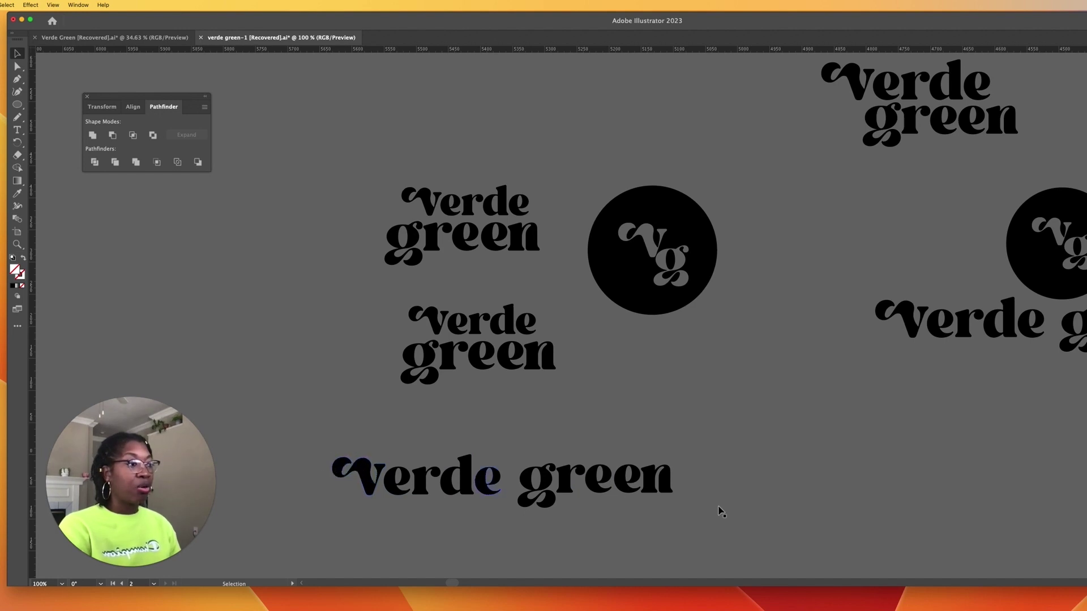
left_click(553, 373)
left_click_drag(517, 358, 95, 292)
left_click_drag(534, 278, 545, 279)
left_click_drag(459, 239, 484, 378)
left_click(420, 310)
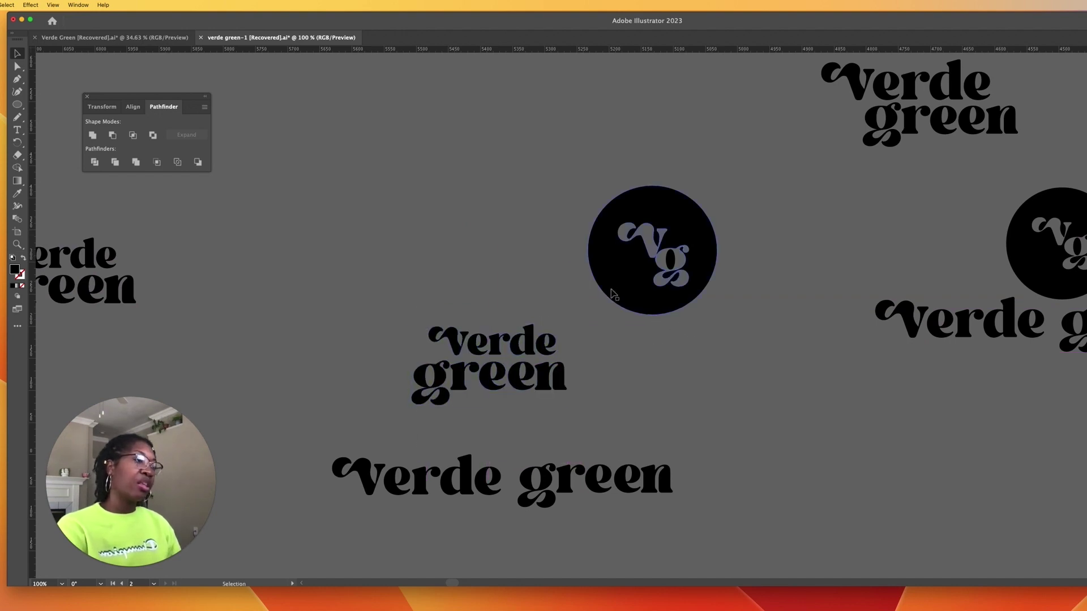
- Move the round "vg" badge down beside the stacked wordmark and finally below the horizontal wordmark
left_click_drag(600, 190, 732, 298)
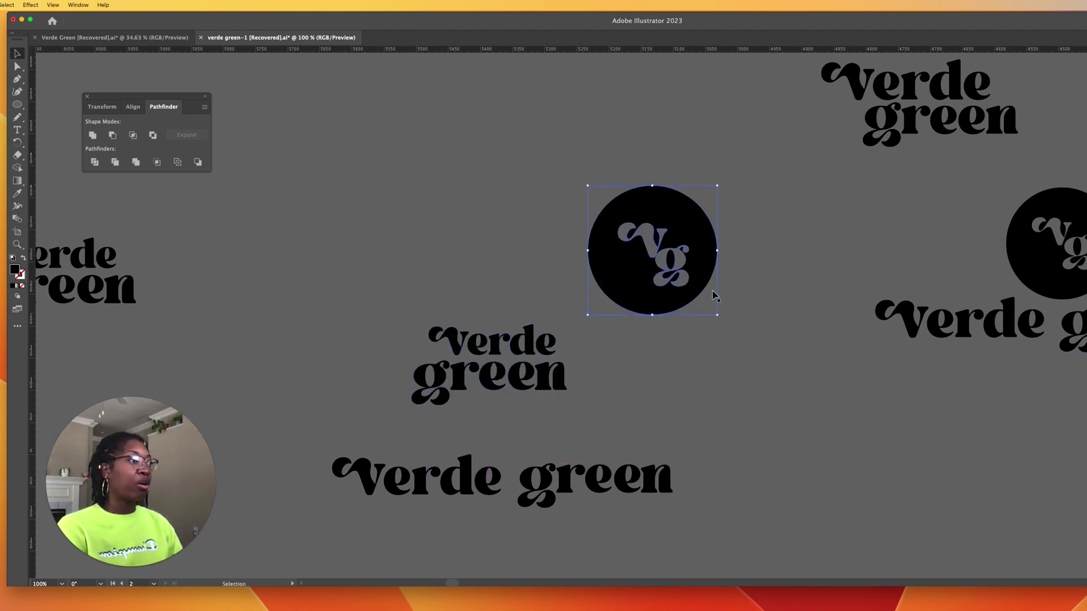
left_click_drag(636, 283, 676, 387)
left_click(660, 249)
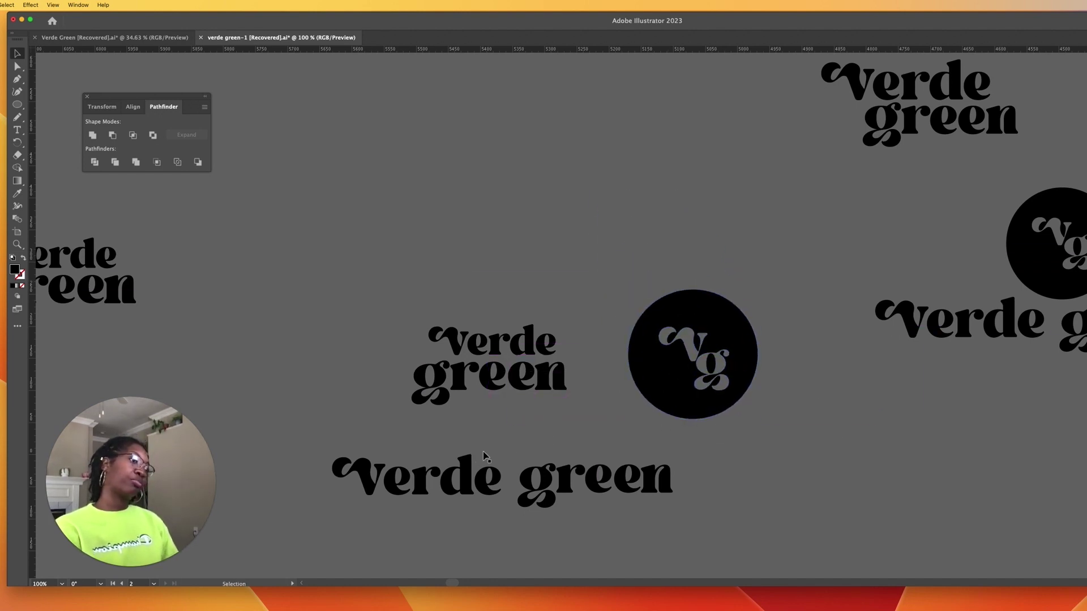
scroll(793, 428, "down", 5)
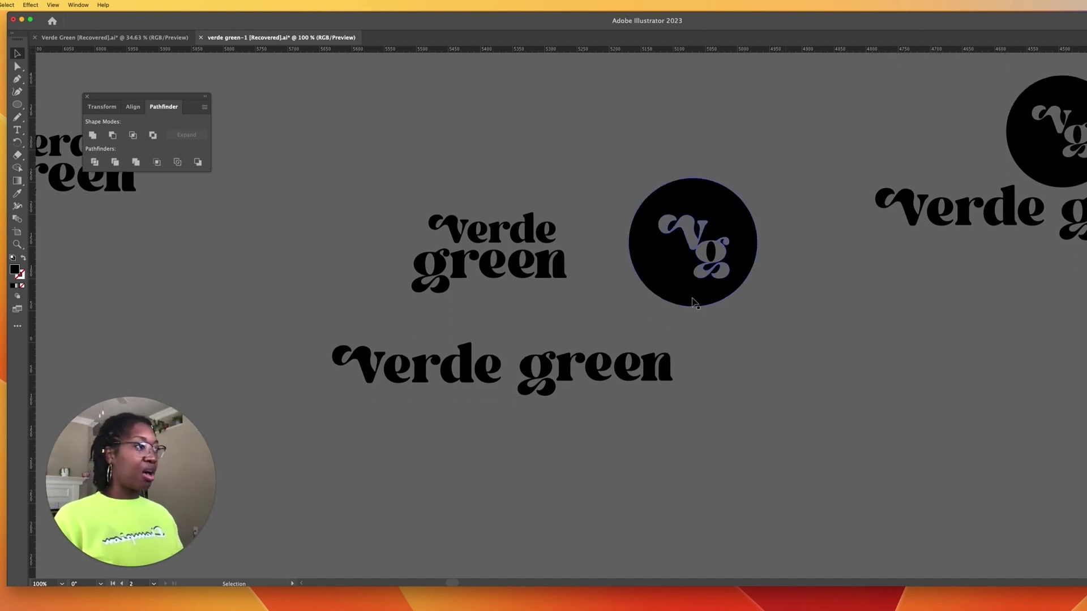
left_click_drag(668, 282, 488, 527)
left_click(785, 419)
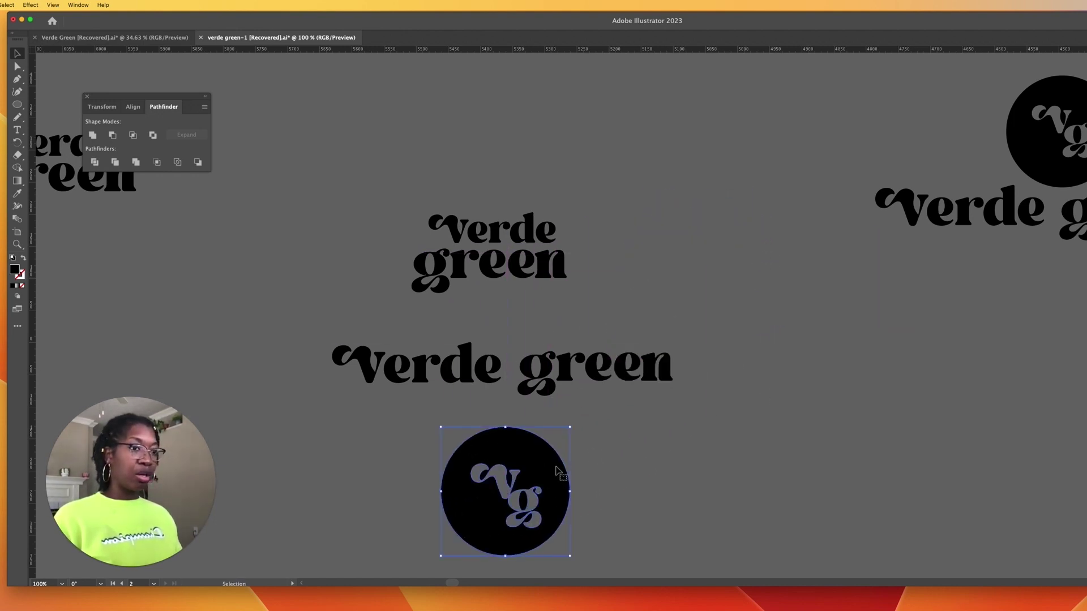